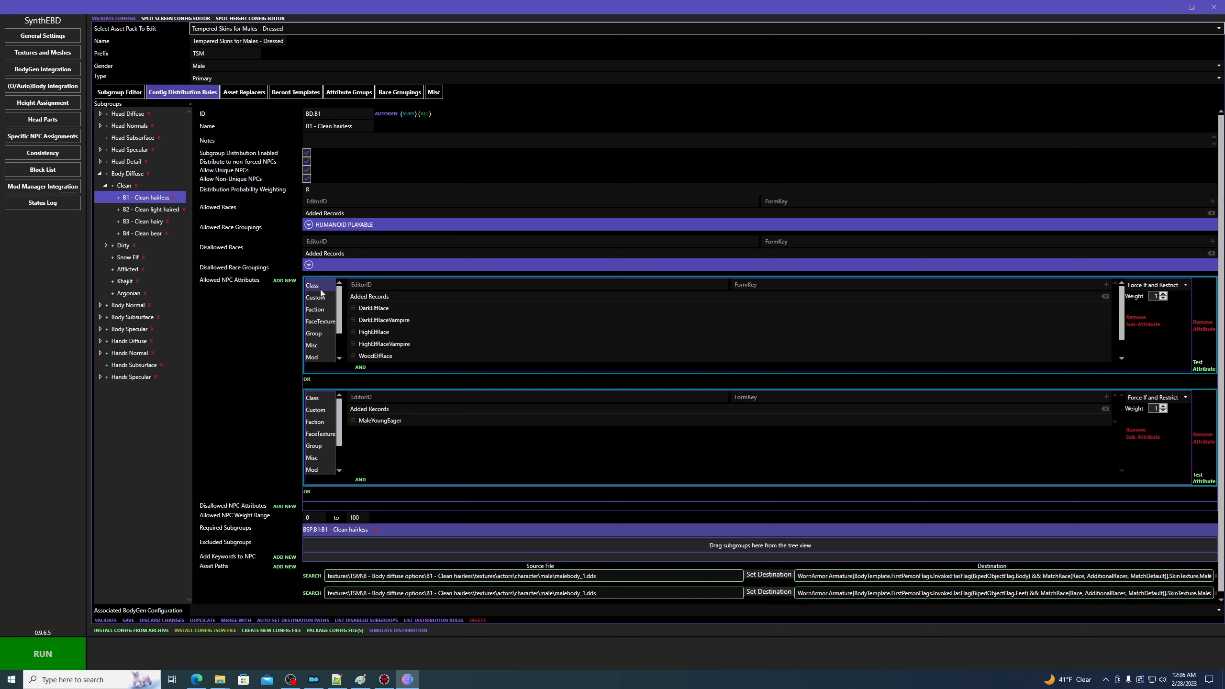
Add a third allowed NPC attribute as an OR alternative for the B1 - Clean hairless subgroup.
scroll(320, 292, "down", 1)
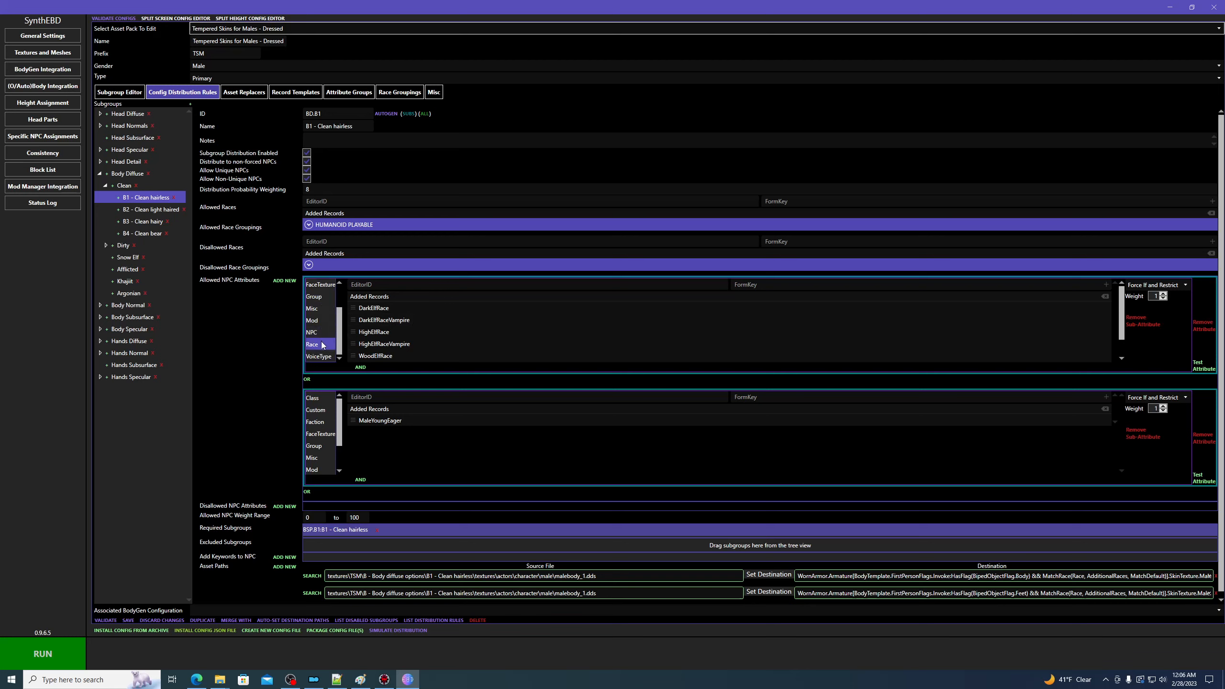
scroll(322, 345, "up", 1)
scroll(322, 345, "down", 2)
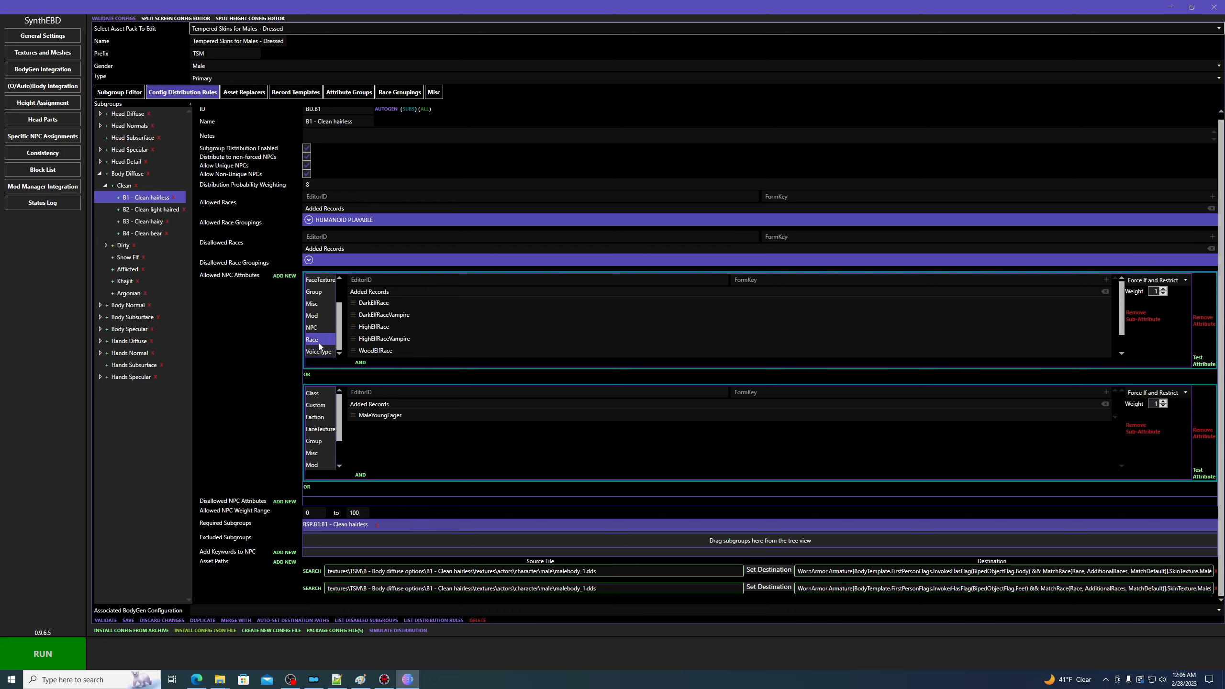
scroll(314, 442, "up", 1)
scroll(313, 441, "down", 2)
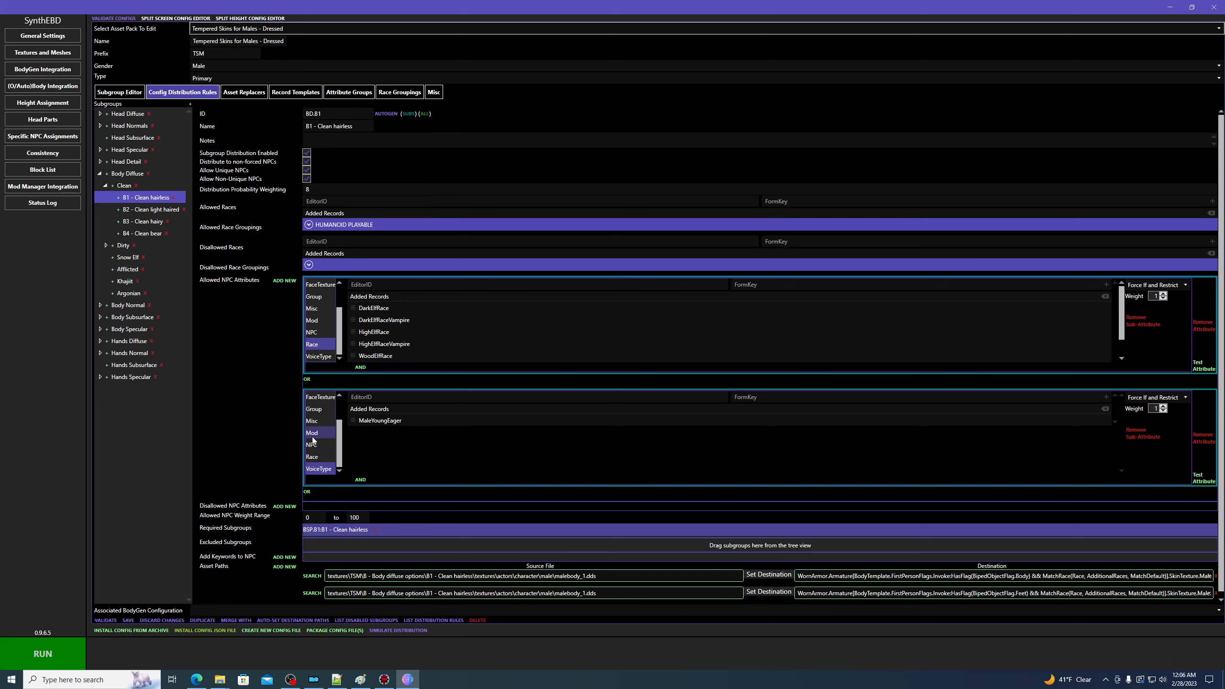
left_click(307, 492)
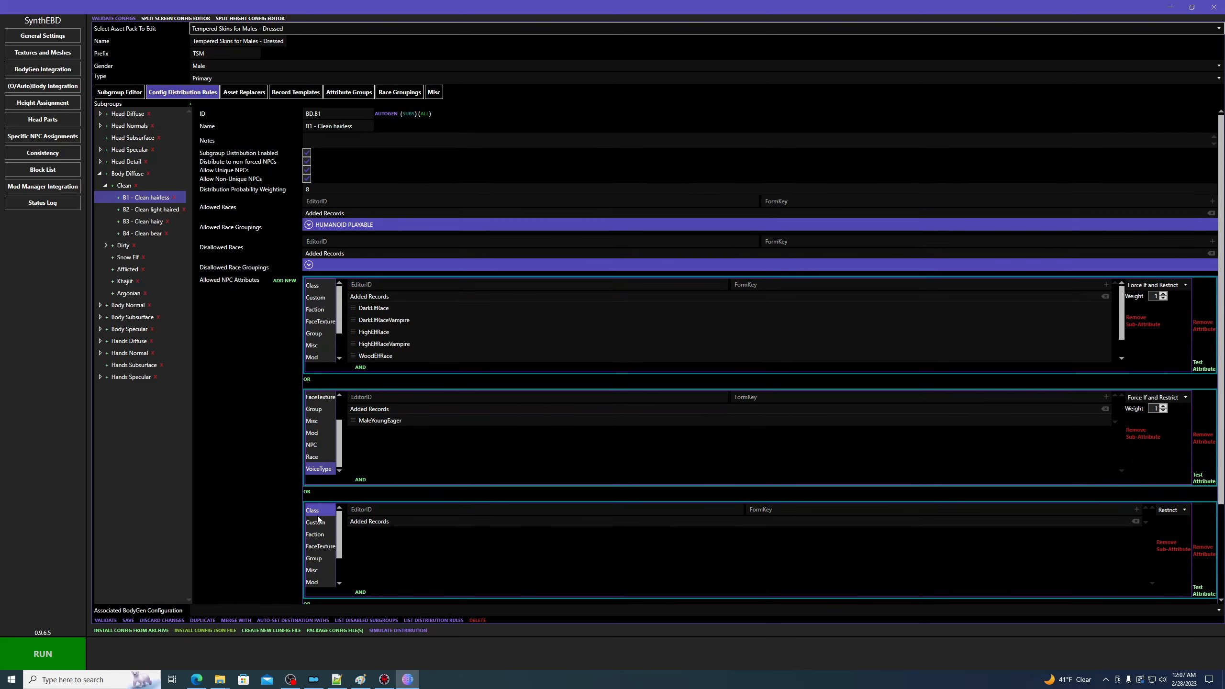
scroll(424, 526, "down", 1)
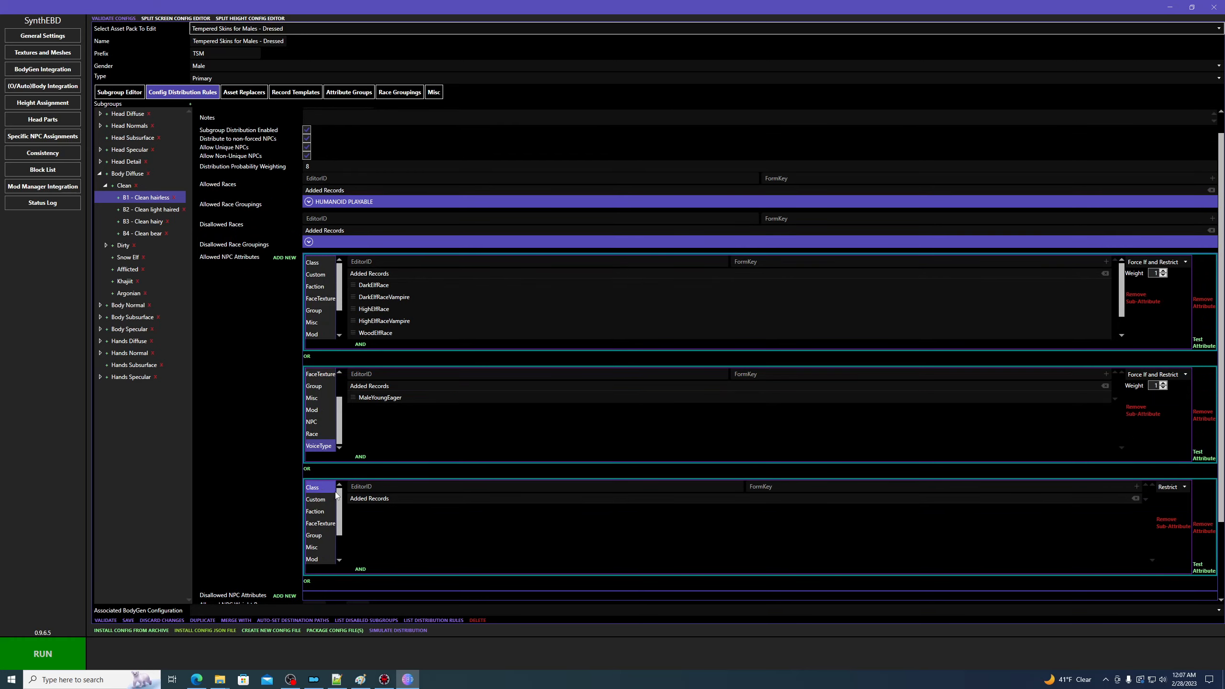
Add a Vigilant melee class and TrainerIllusionExpert as Class records in the third allowed attribute.
left_click(375, 495)
scroll(391, 525, "down", 10)
scroll(395, 533, "up", 3)
left_click(401, 535)
scroll(395, 550, "down", 5)
left_click(394, 546)
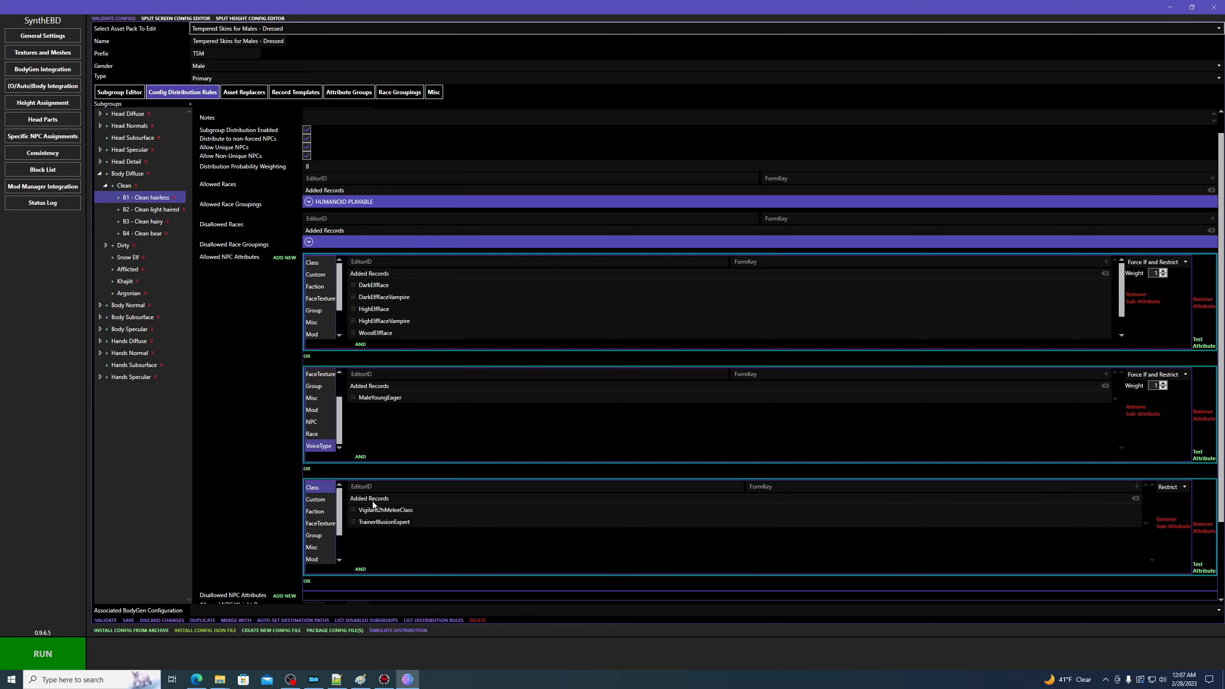
Change the third allowed attribute to the Faction type and add BYOHRelationshipAdoptableFaction.
left_click(314, 512)
left_click(404, 484)
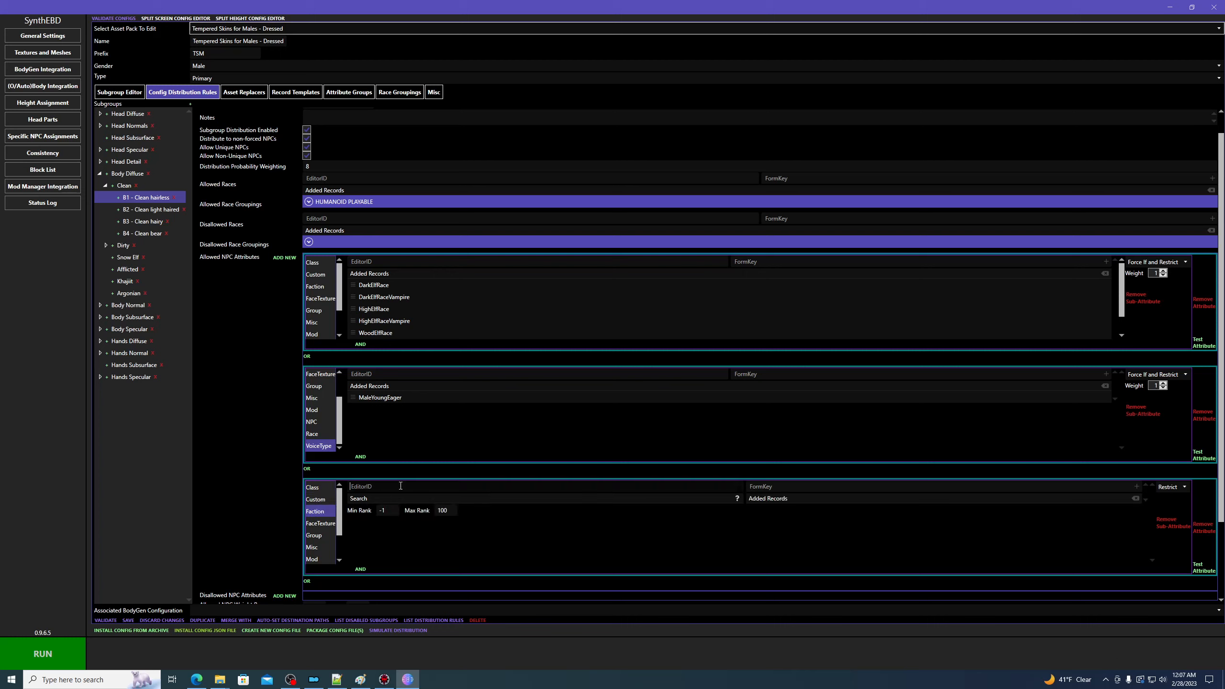
scroll(417, 533, "down", 5)
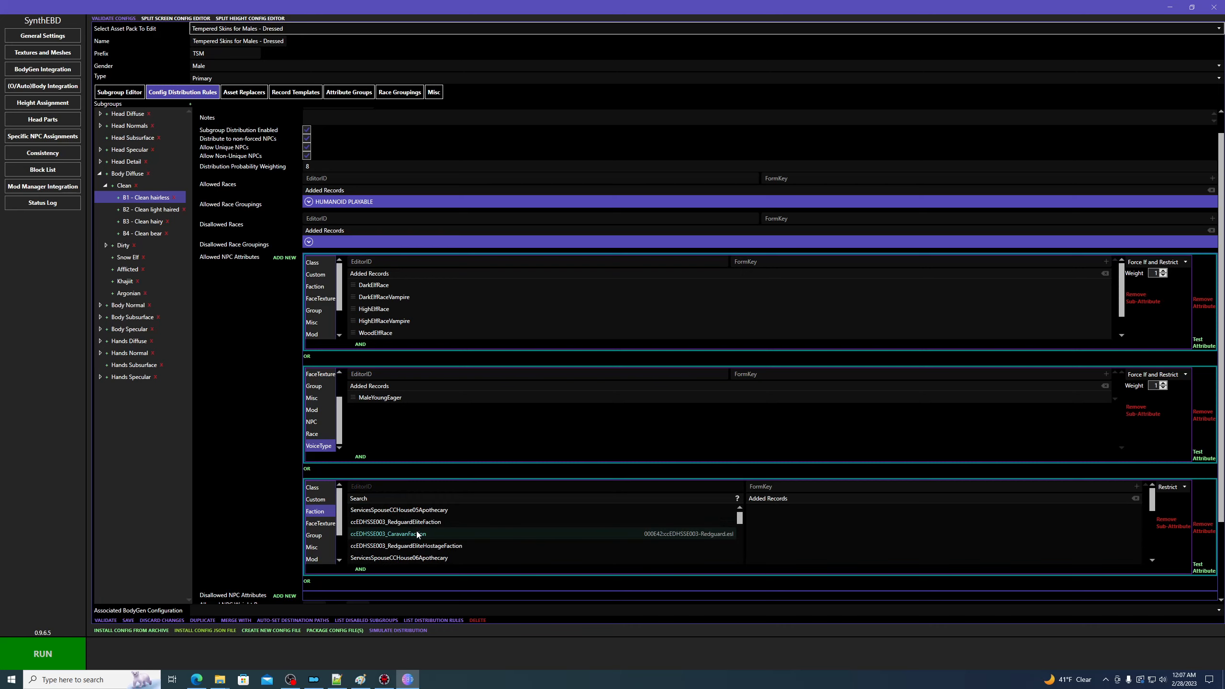
scroll(419, 545, "down", 5)
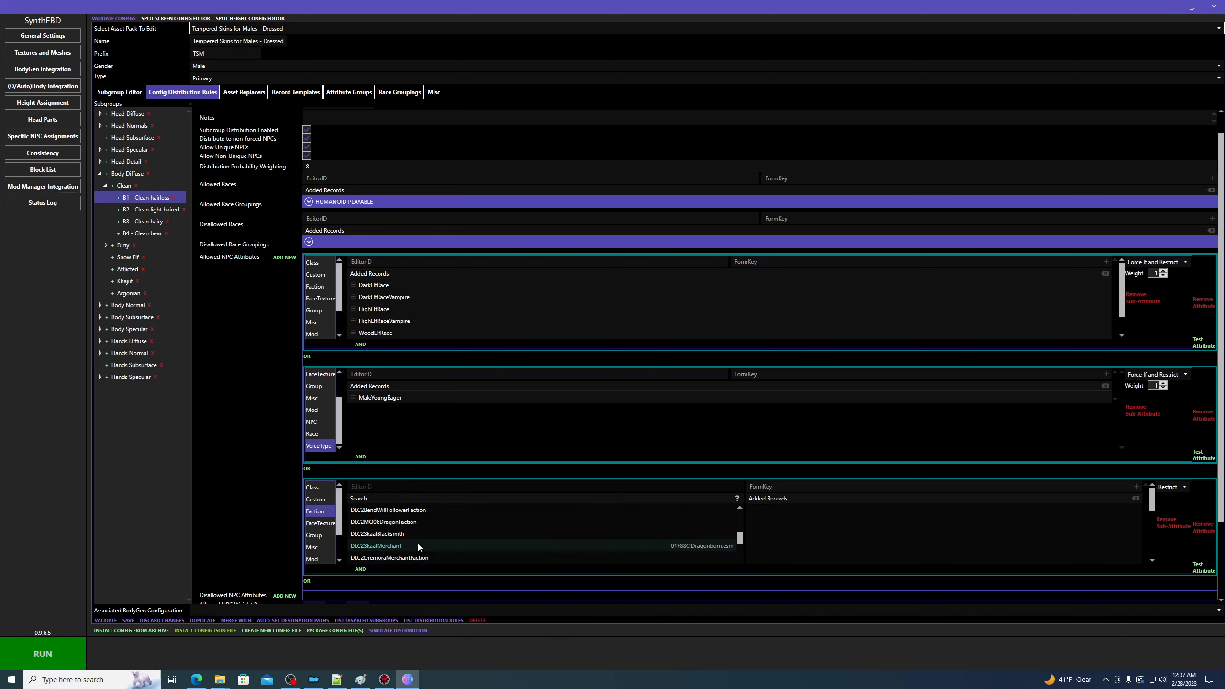
scroll(418, 542, "down", 5)
left_click(414, 544)
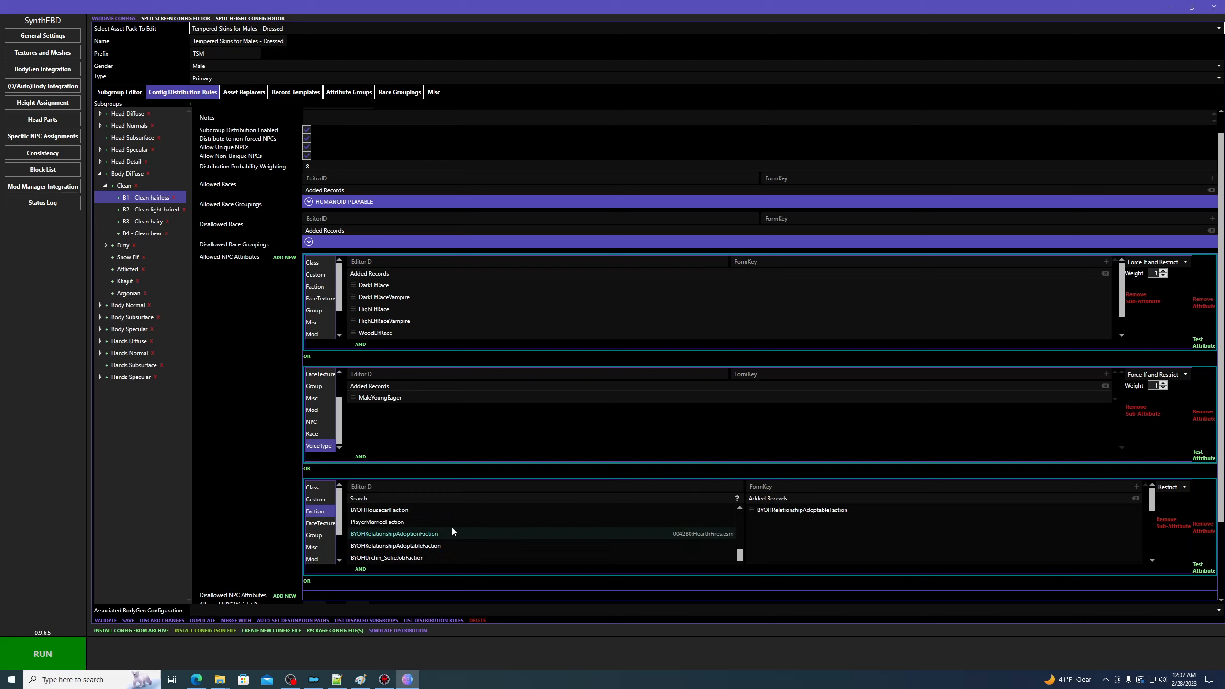
left_click(267, 500)
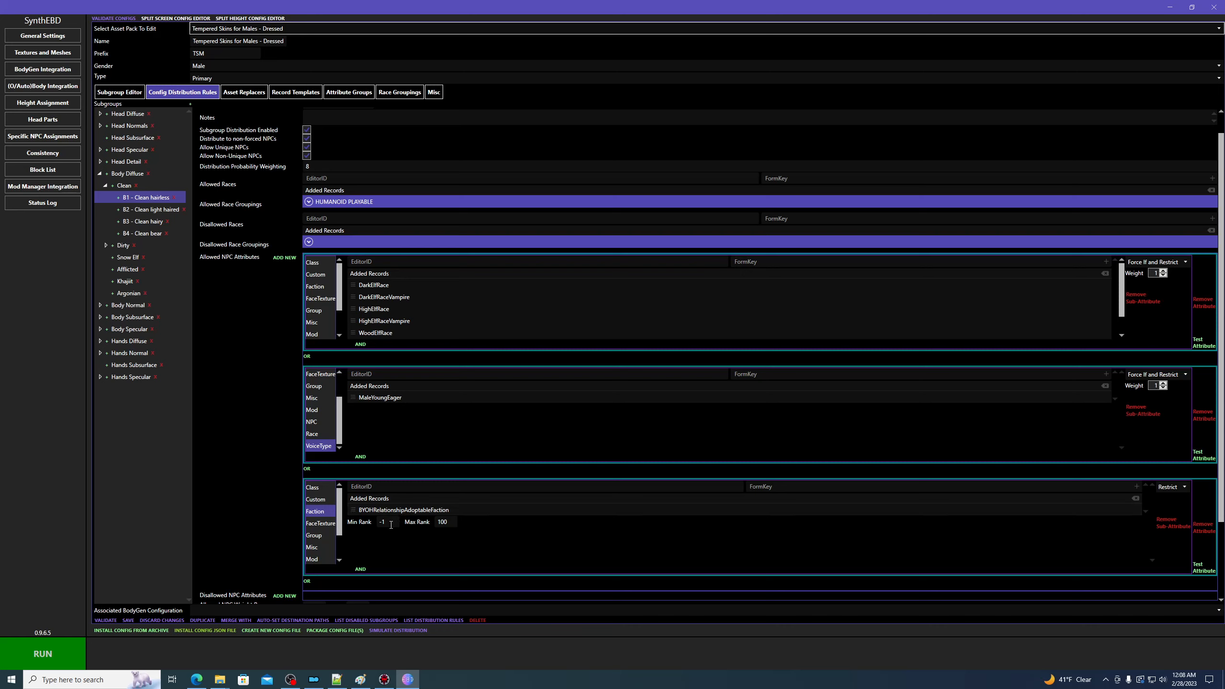
Switch the third attribute to FaceTexture, search its records for "age", and expand the Head Detail subgroup for comparison.
left_click(332, 523)
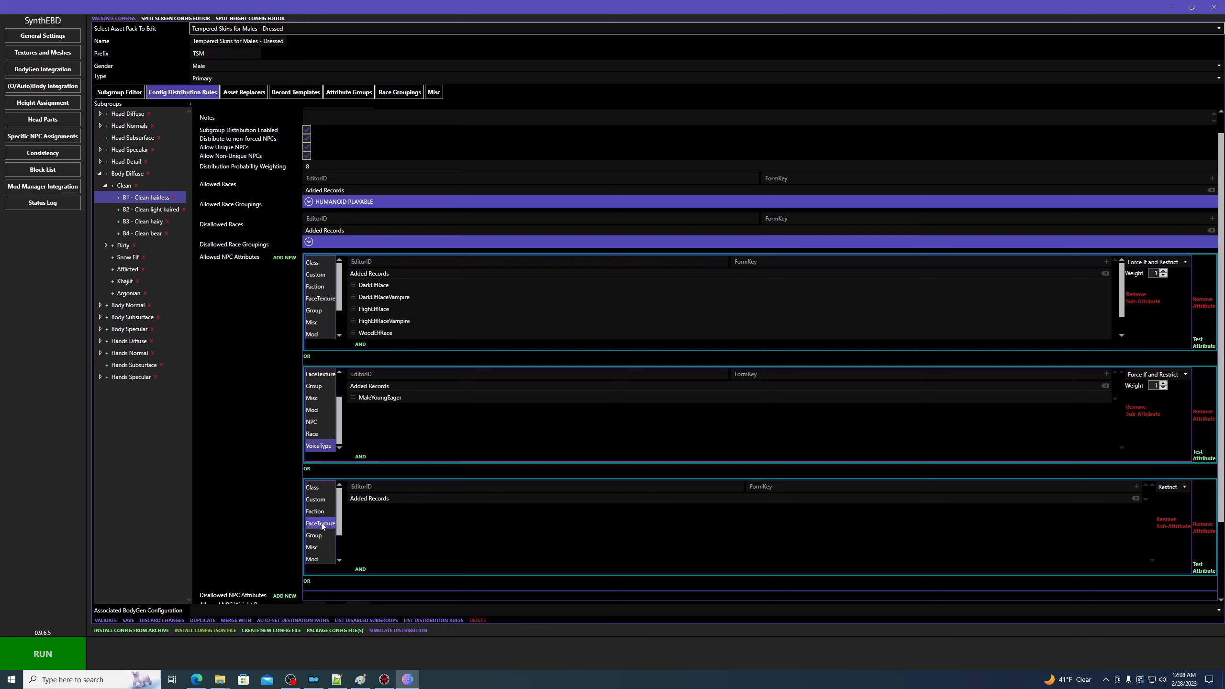
left_click(394, 489)
scroll(396, 516, "down", 5)
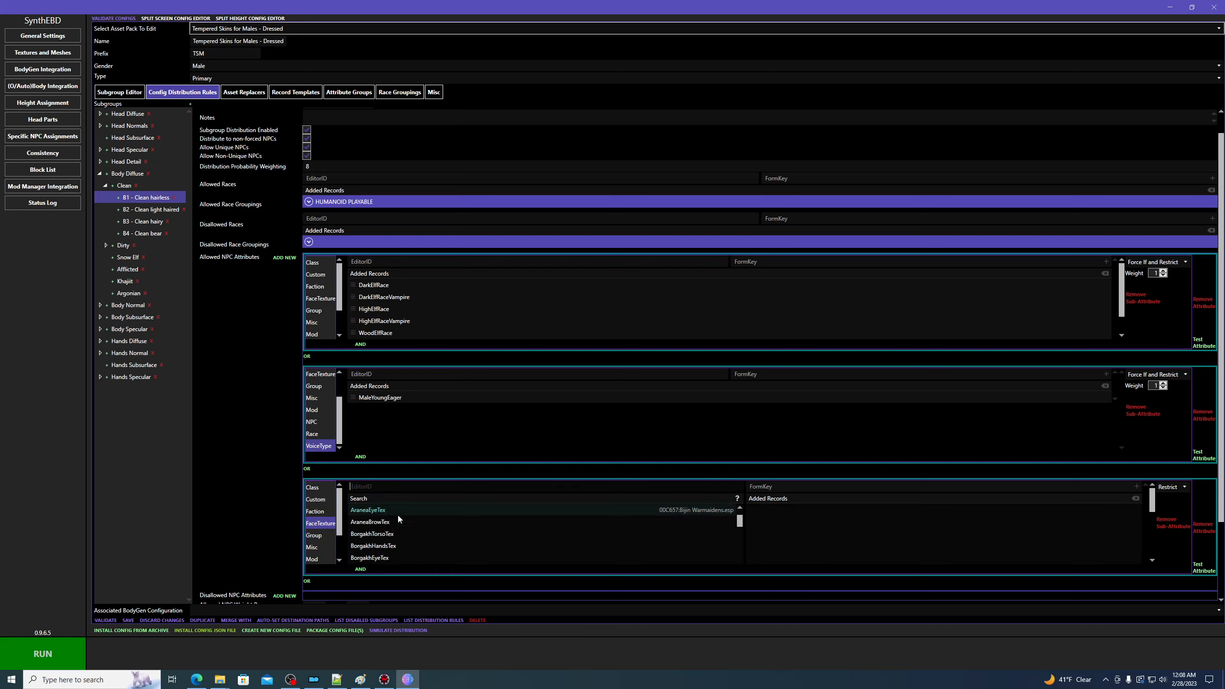
scroll(399, 527, "down", 10)
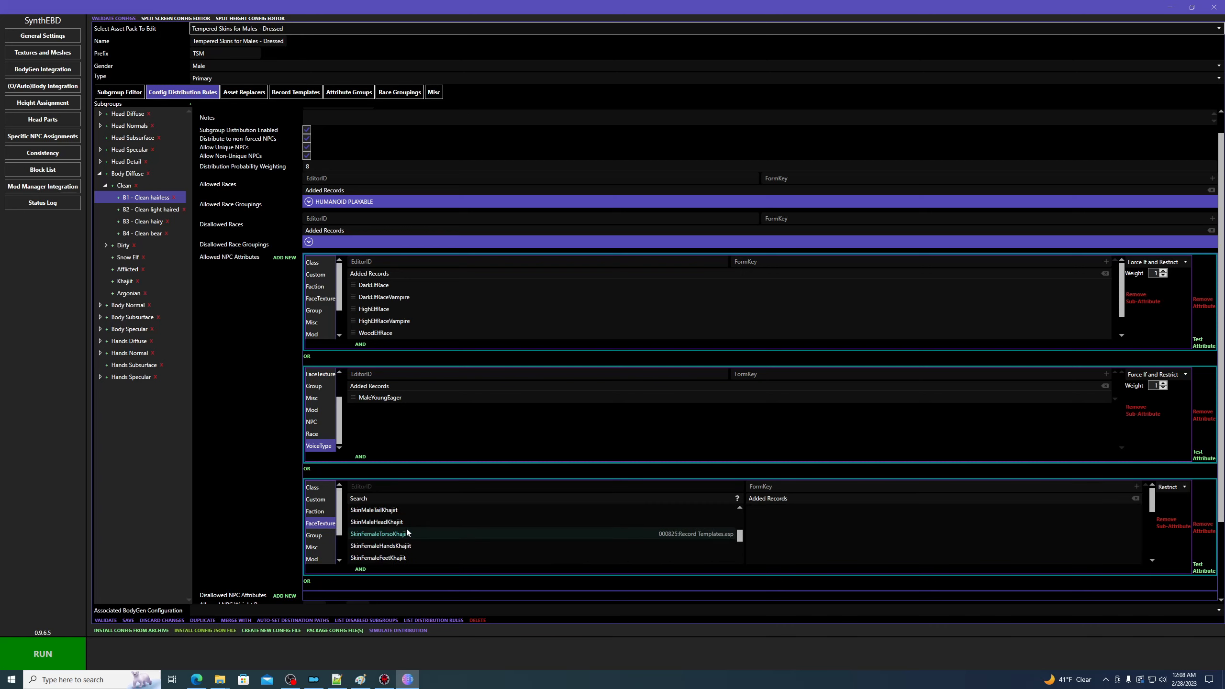
type("age")
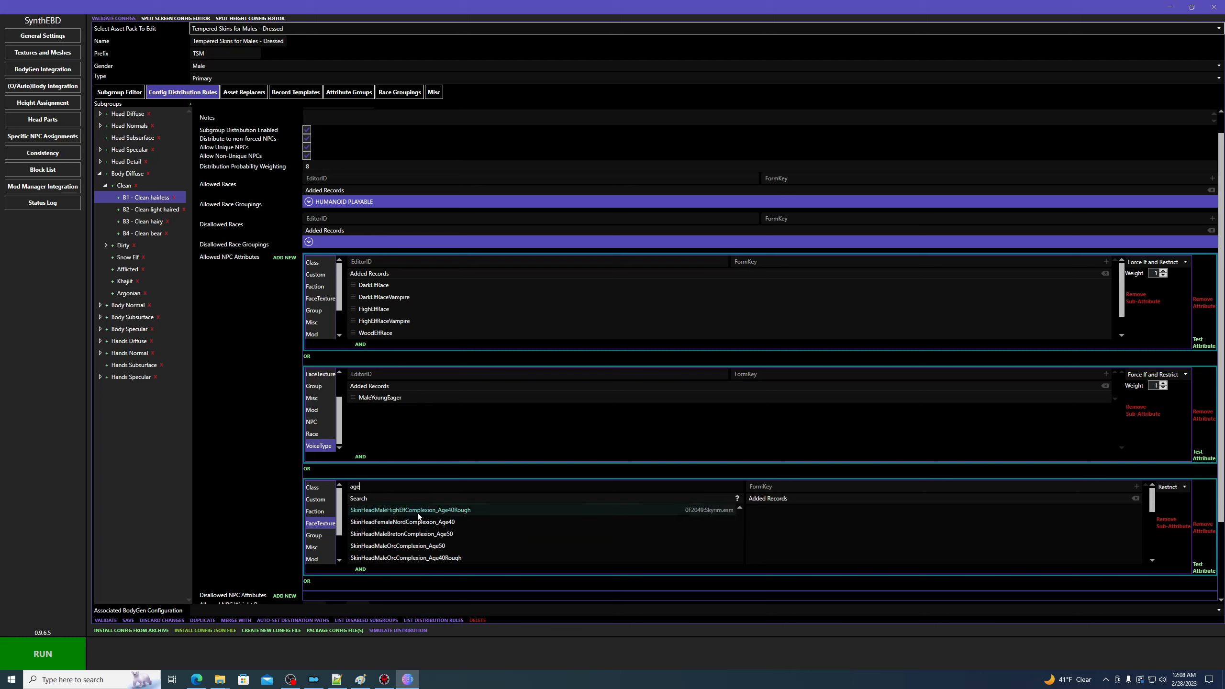
scroll(437, 519, "down", 3)
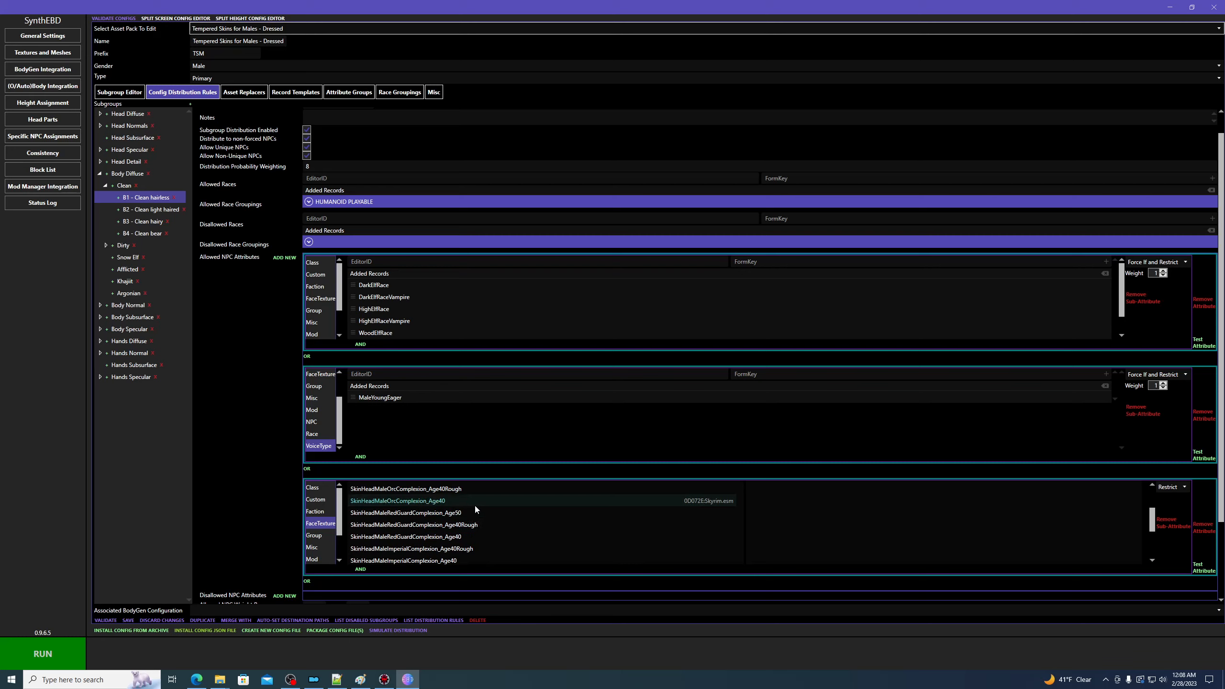
left_click(282, 455)
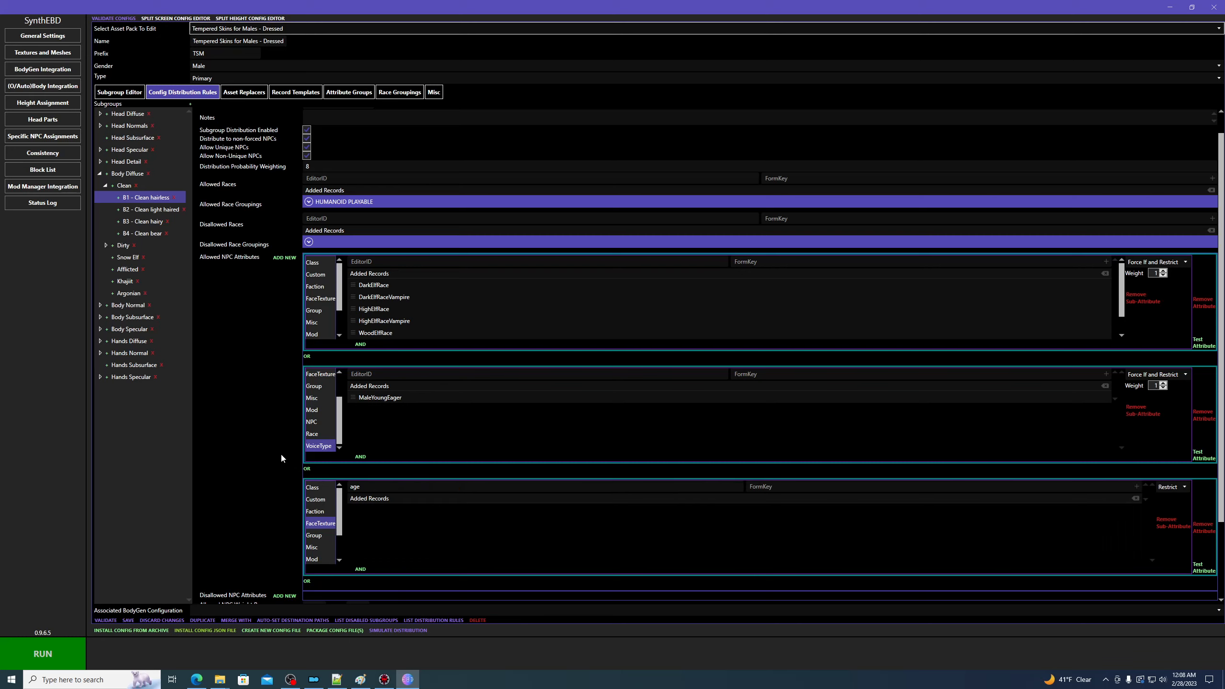
left_click(100, 162)
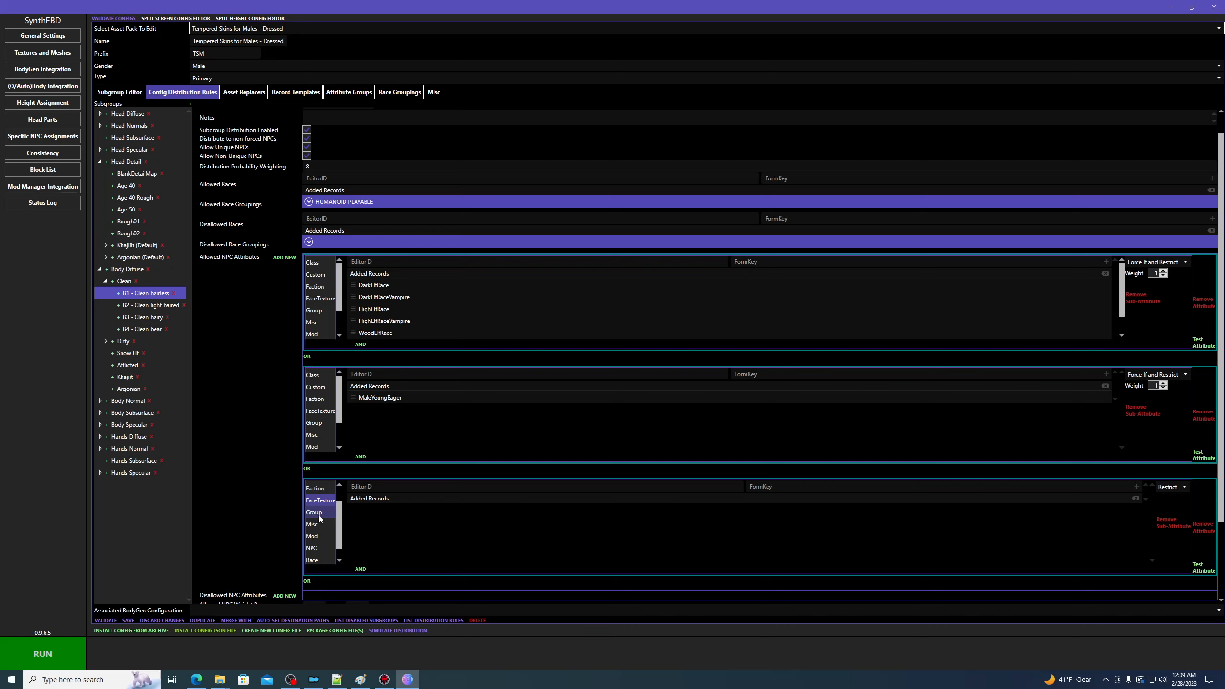
Switch the third attribute to the Misc type and examine the choices for its Unique condition.
left_click(315, 525)
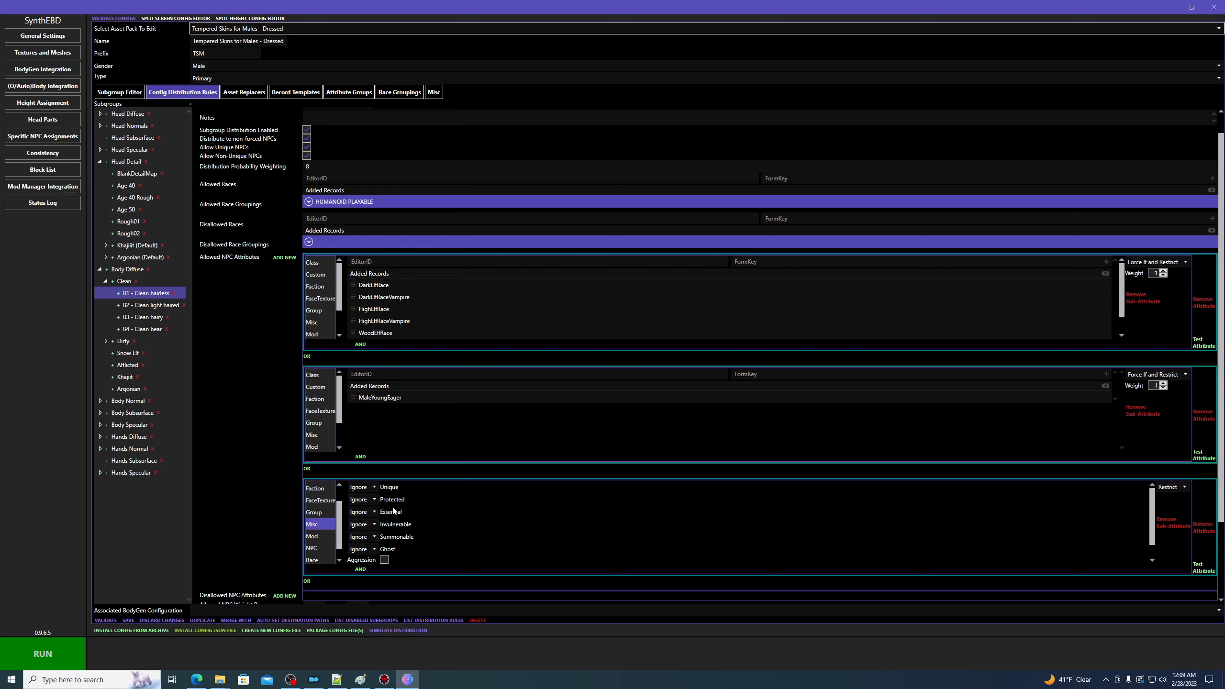
scroll(376, 514, "down", 1)
scroll(392, 510, "up", 1)
left_click(373, 488)
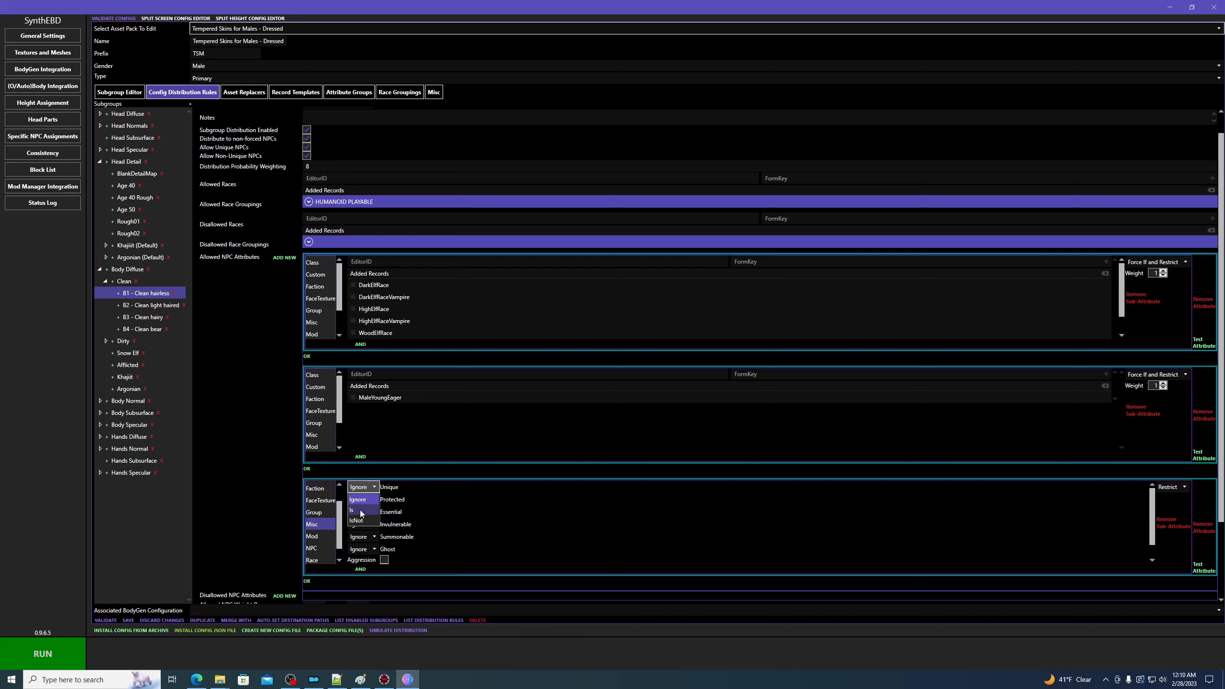
left_click(453, 498)
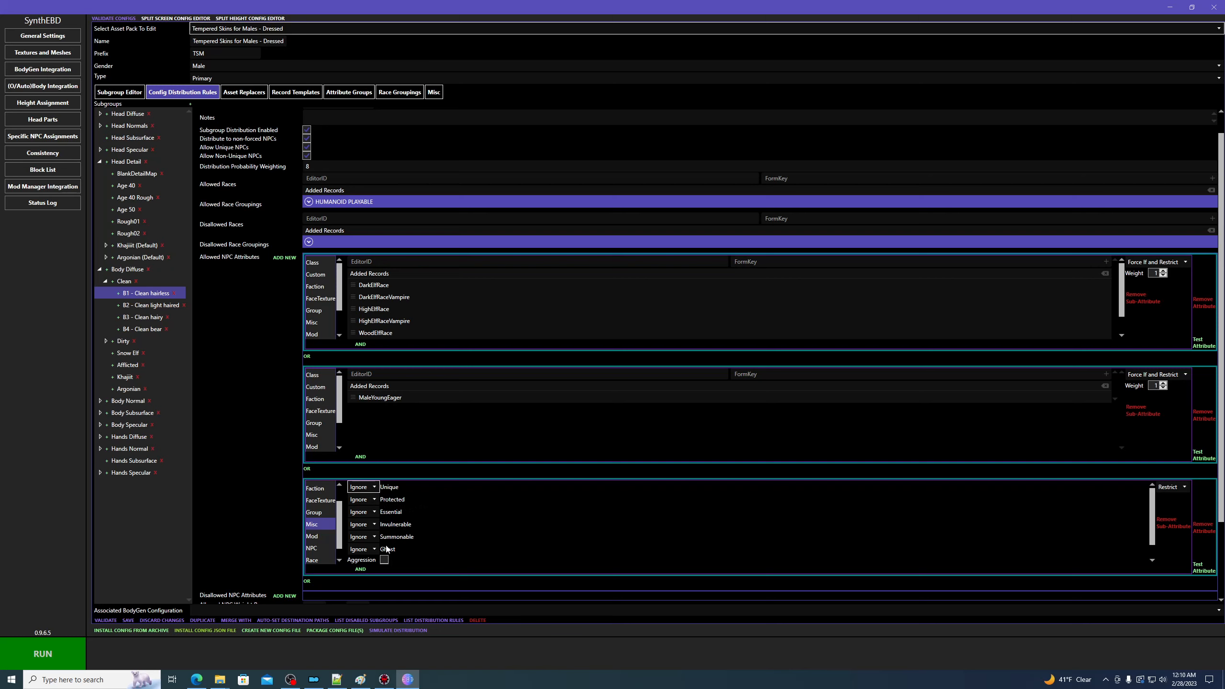
Enable the Aggression condition, view its selectable levels, and disable it again.
scroll(388, 538, "down", 2)
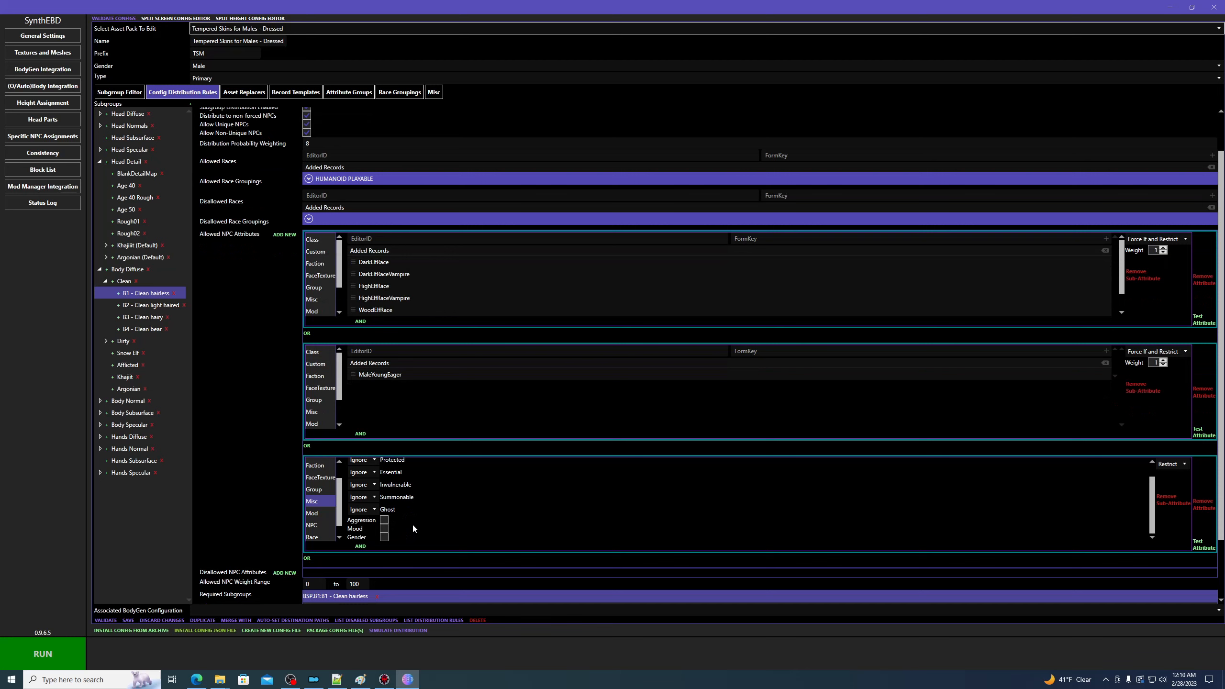
left_click(385, 520)
scroll(434, 512, "down", 1)
left_click(436, 497)
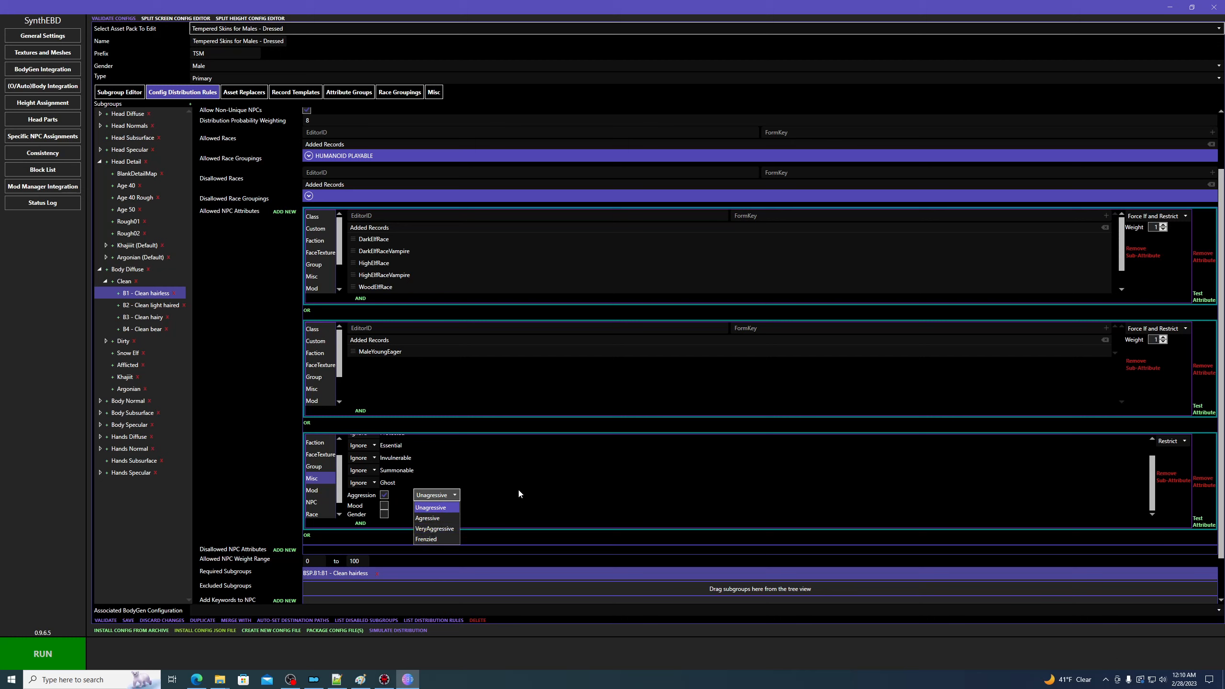
left_click(384, 495)
Enable the Mood condition, view its selectable moods, and disable it again.
left_click(384, 508)
left_click(426, 507)
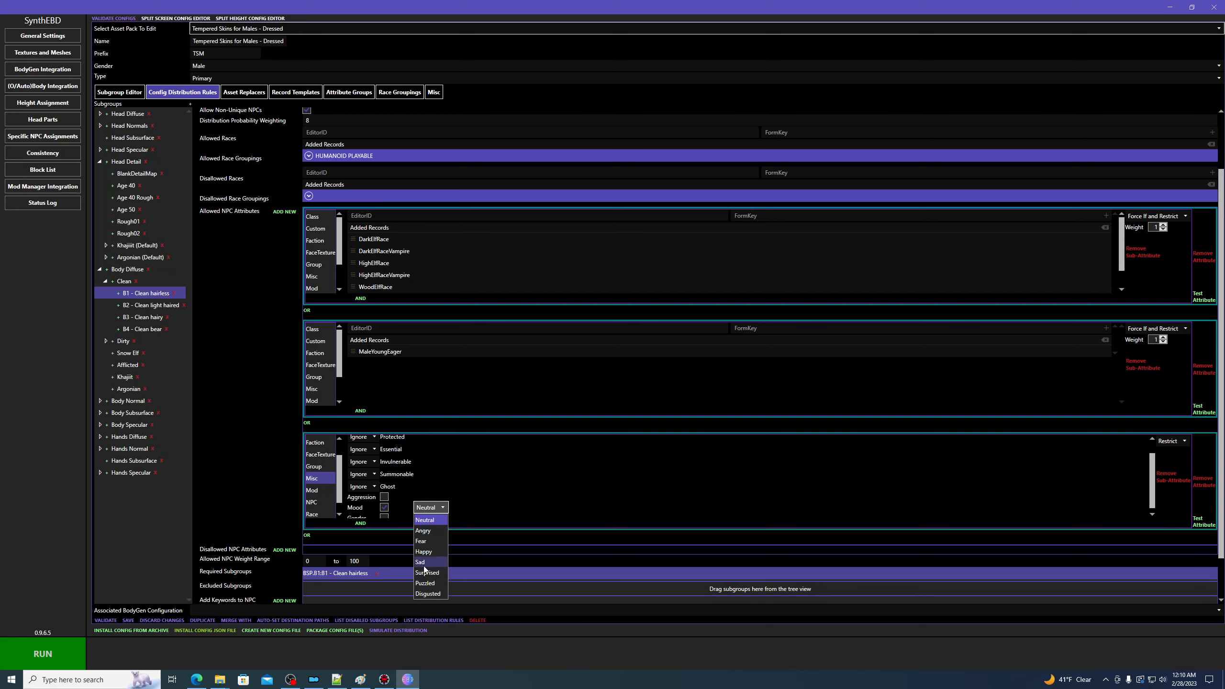
left_click(390, 505)
left_click(393, 505)
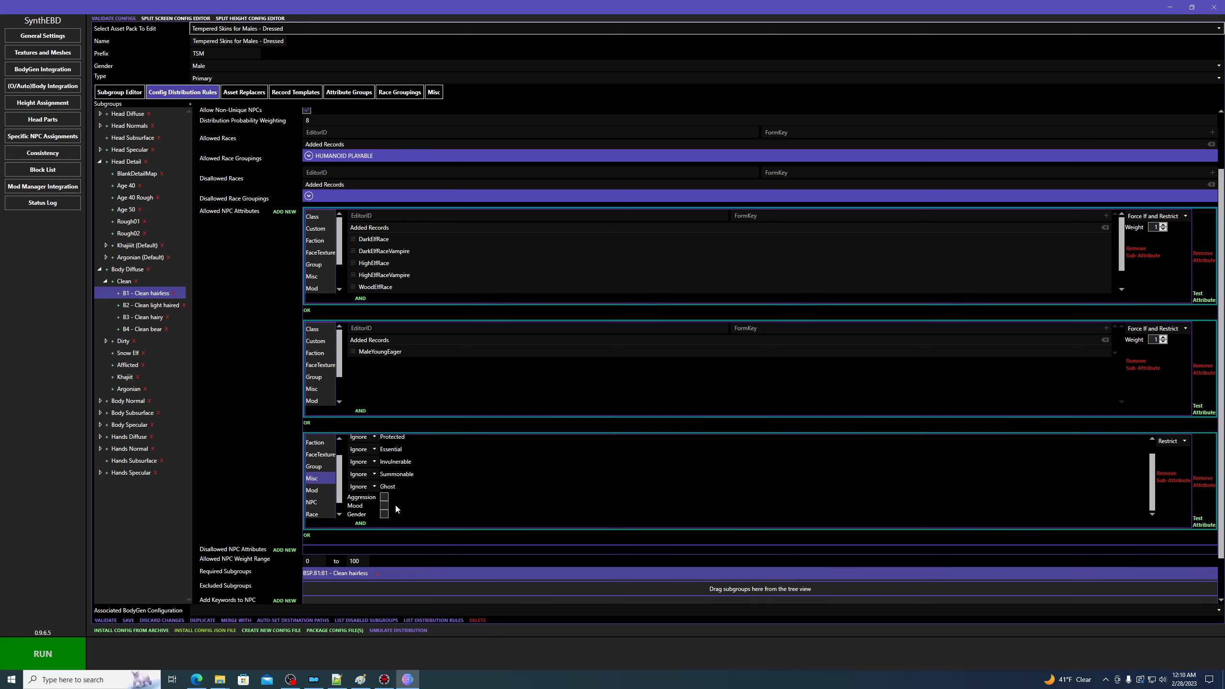
Enable the Gender condition in the Misc attribute and view its selectable values.
scroll(412, 488, "down", 2)
left_click(384, 464)
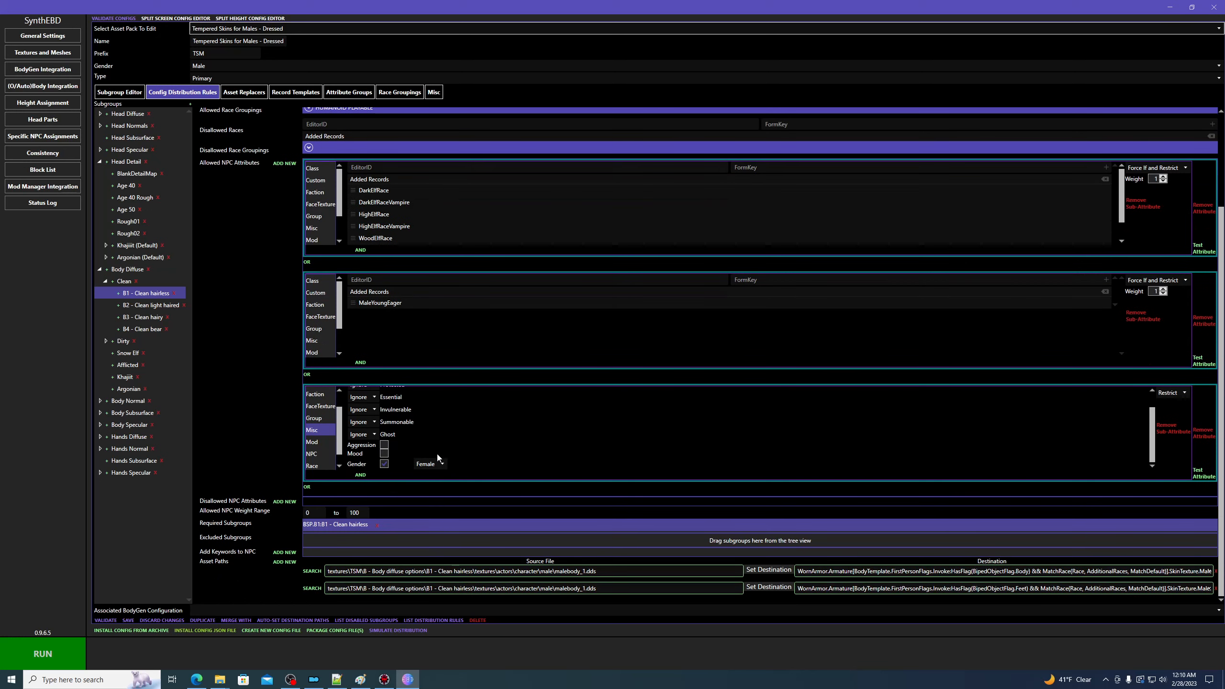
left_click(429, 464)
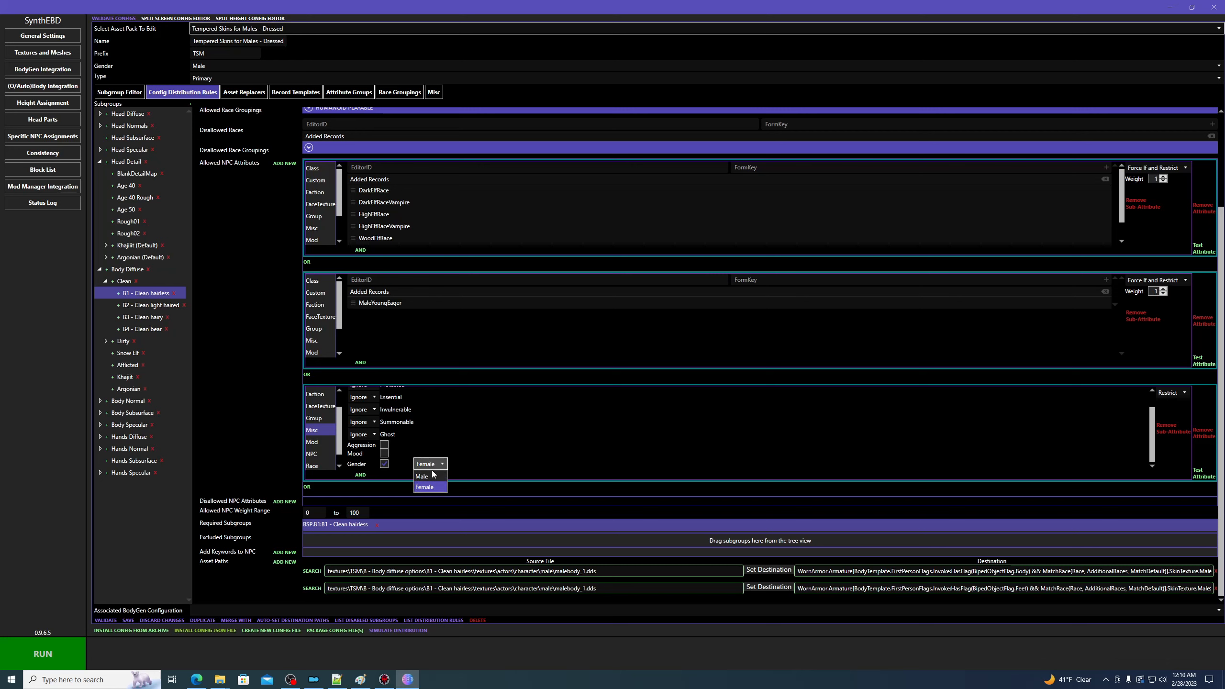
Change the third allowed attribute to the Mod type and add Bijin Warmaidens.esp.
left_click(313, 442)
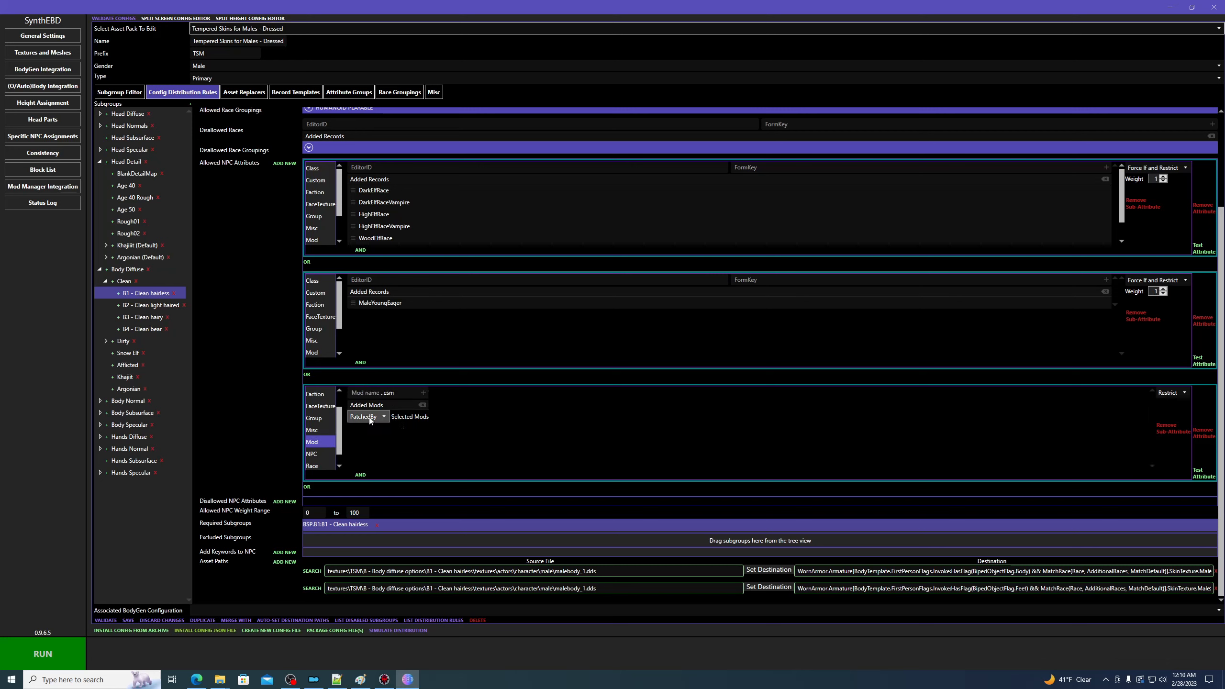
left_click(360, 393)
scroll(385, 443, "down", 10)
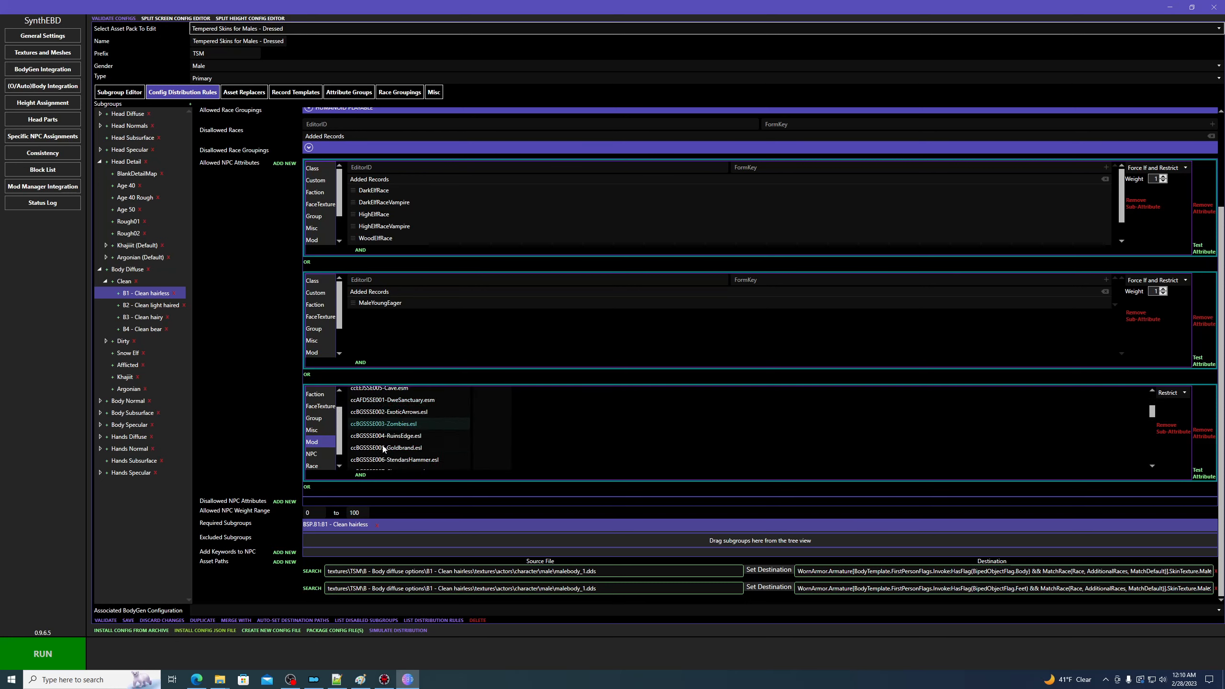
scroll(389, 443, "down", 3)
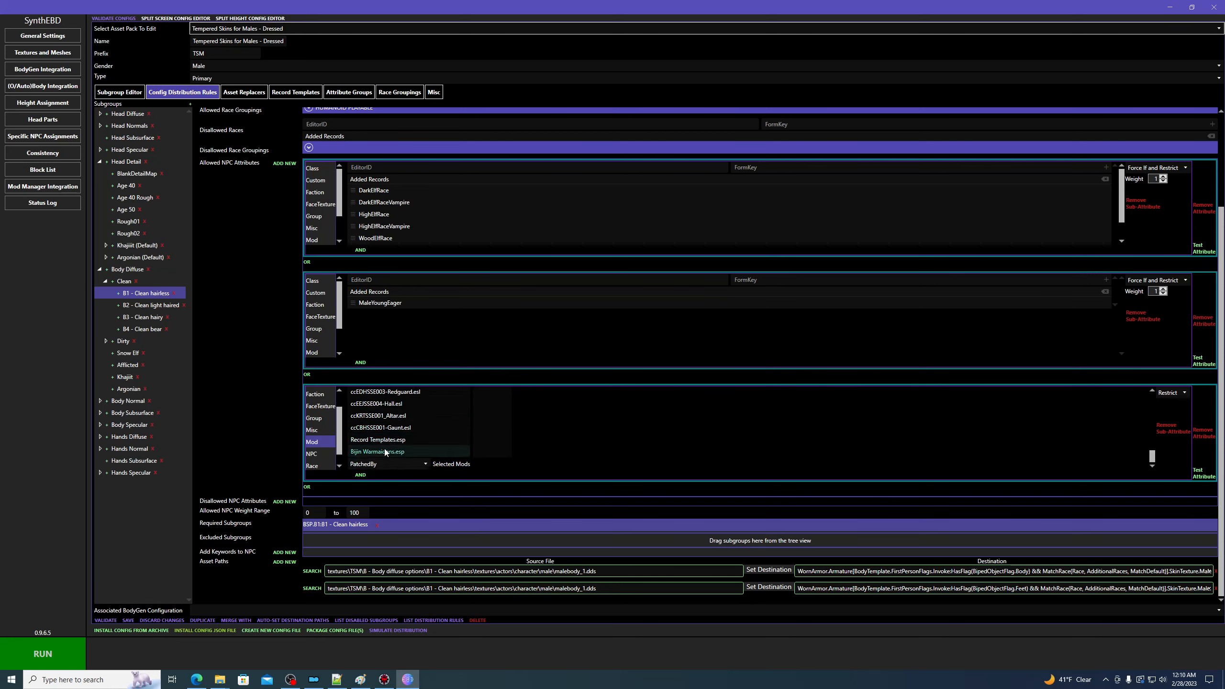
left_click(363, 452)
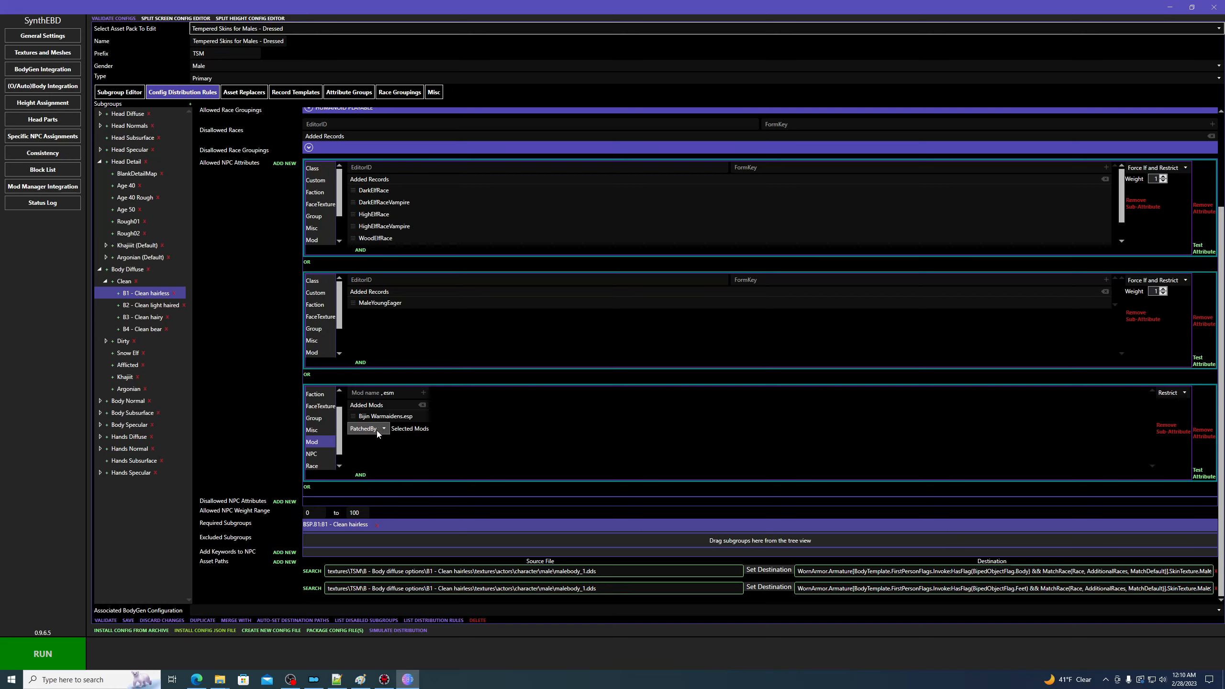
Switch to SSEEdit, expand the Non-Player Character records of Bijin Warmaidens.esp, and open the Mjoll record.
left_click(384, 679)
left_click(11, 405)
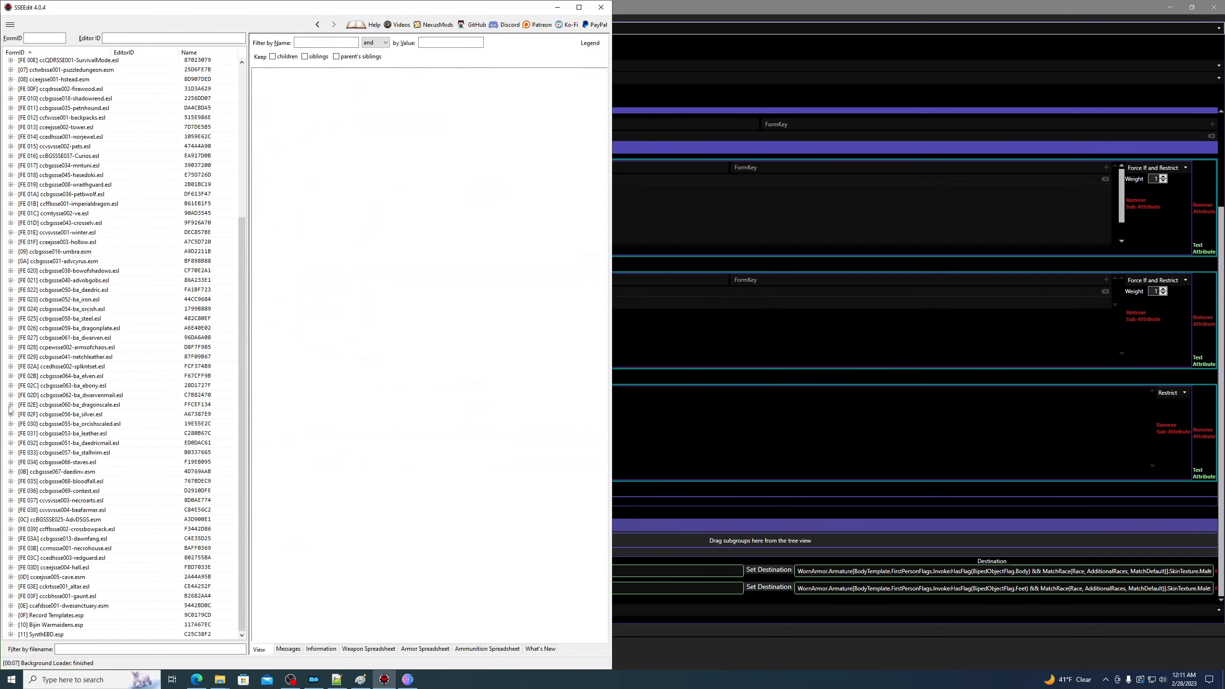
left_click(11, 624)
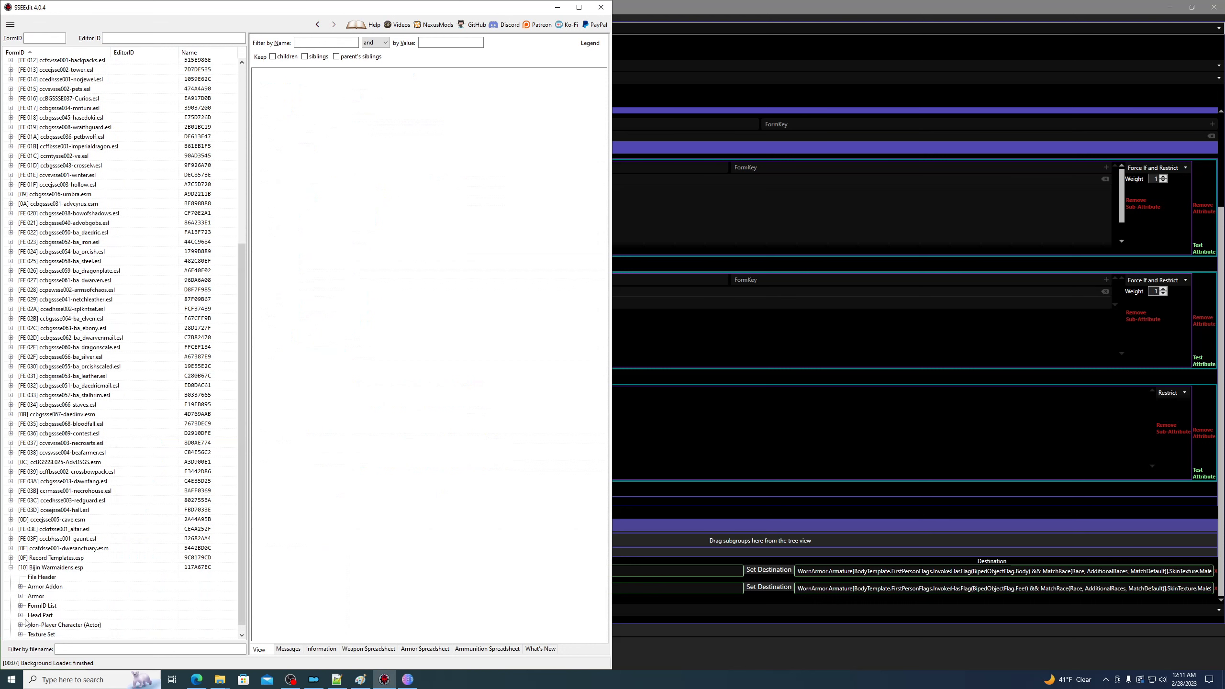
left_click(20, 616)
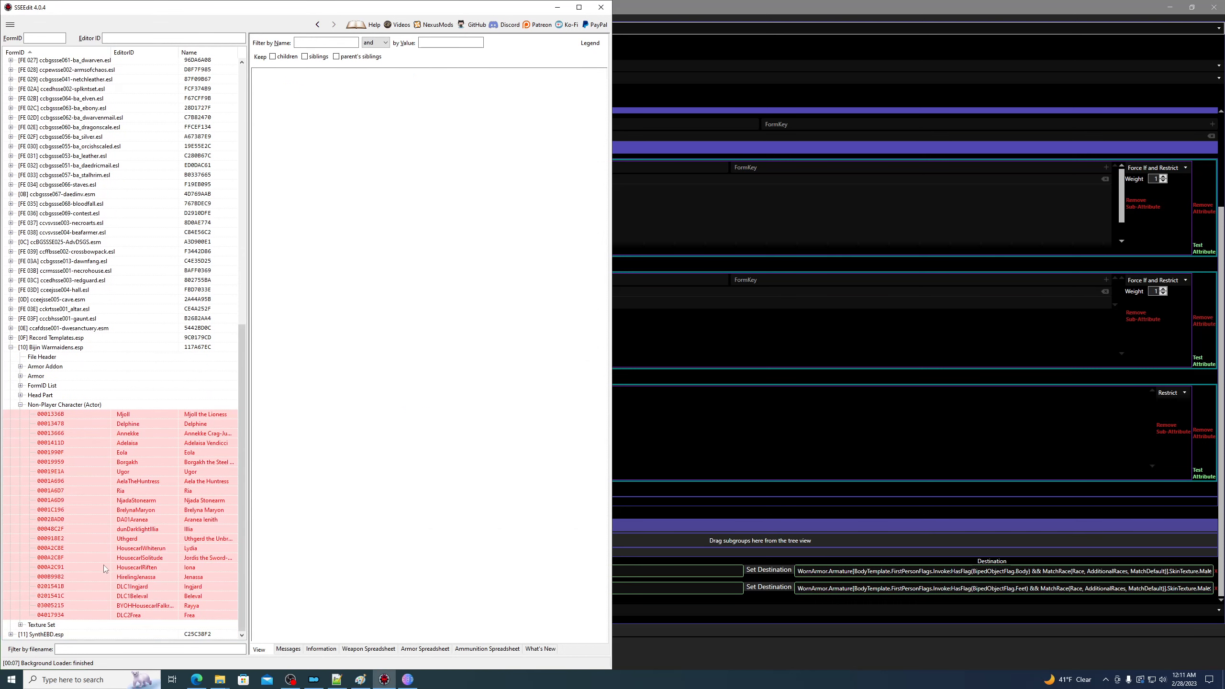
left_click(144, 415)
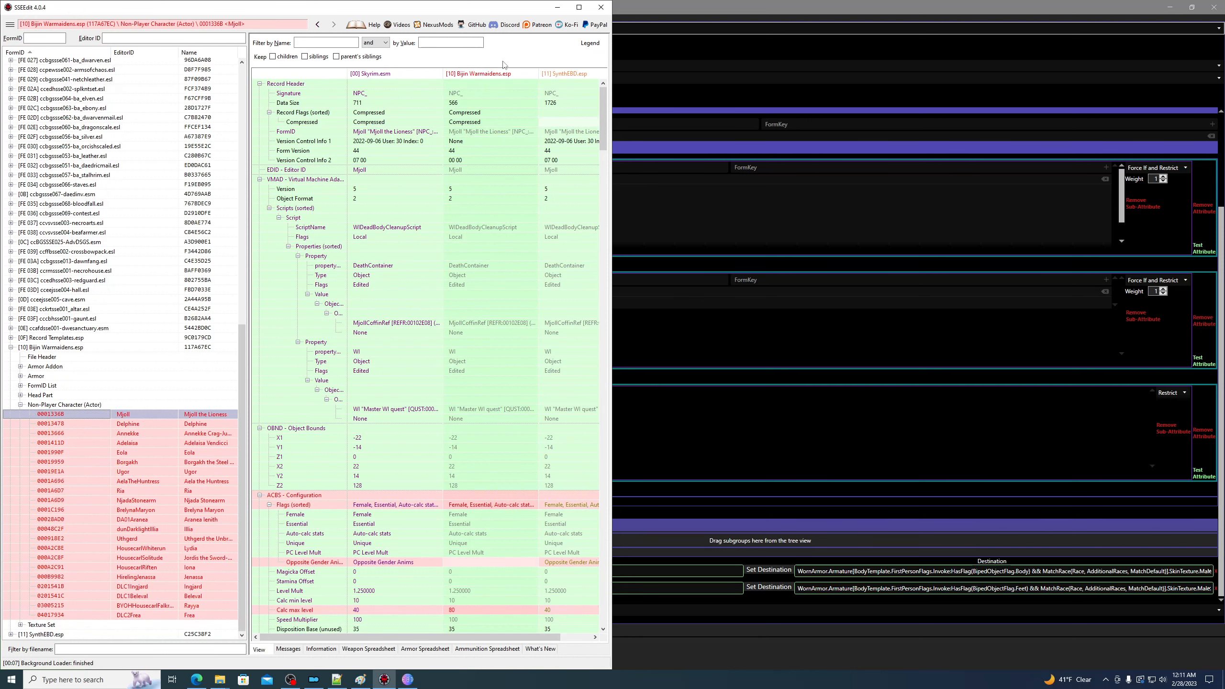
Switch back to SynthEBD and set the third allowed attribute's Mod condition from PatchedBy to From.
left_click(722, 7)
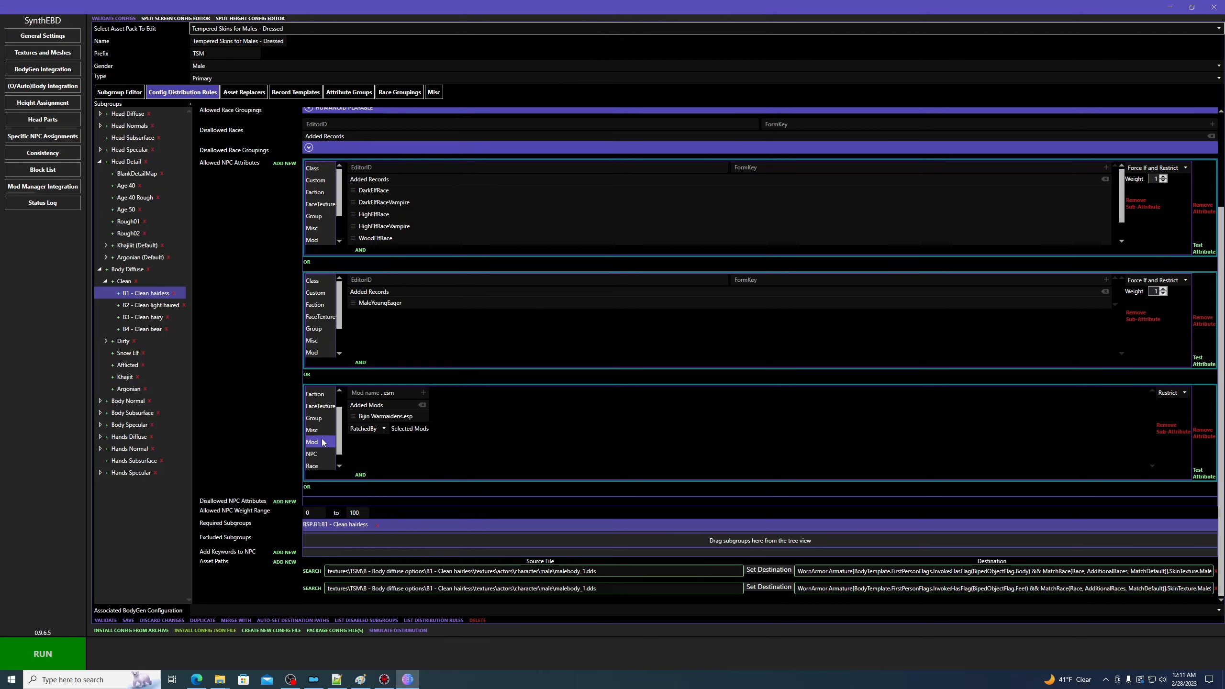
left_click(383, 429)
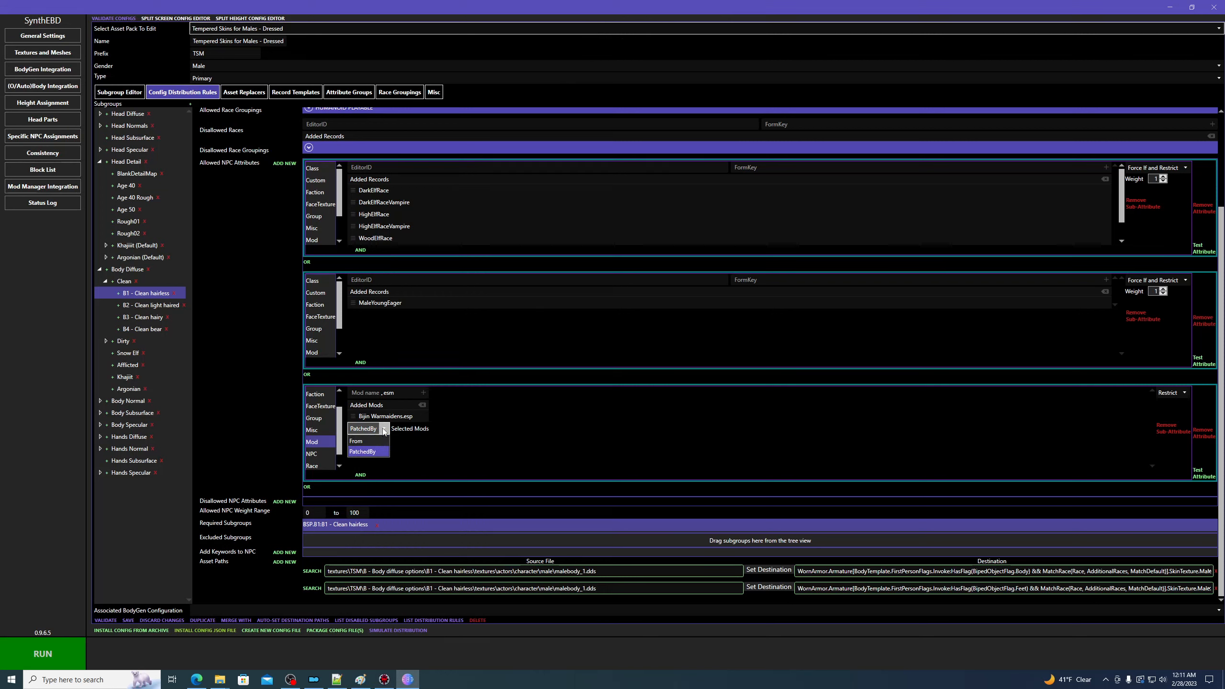
left_click(374, 442)
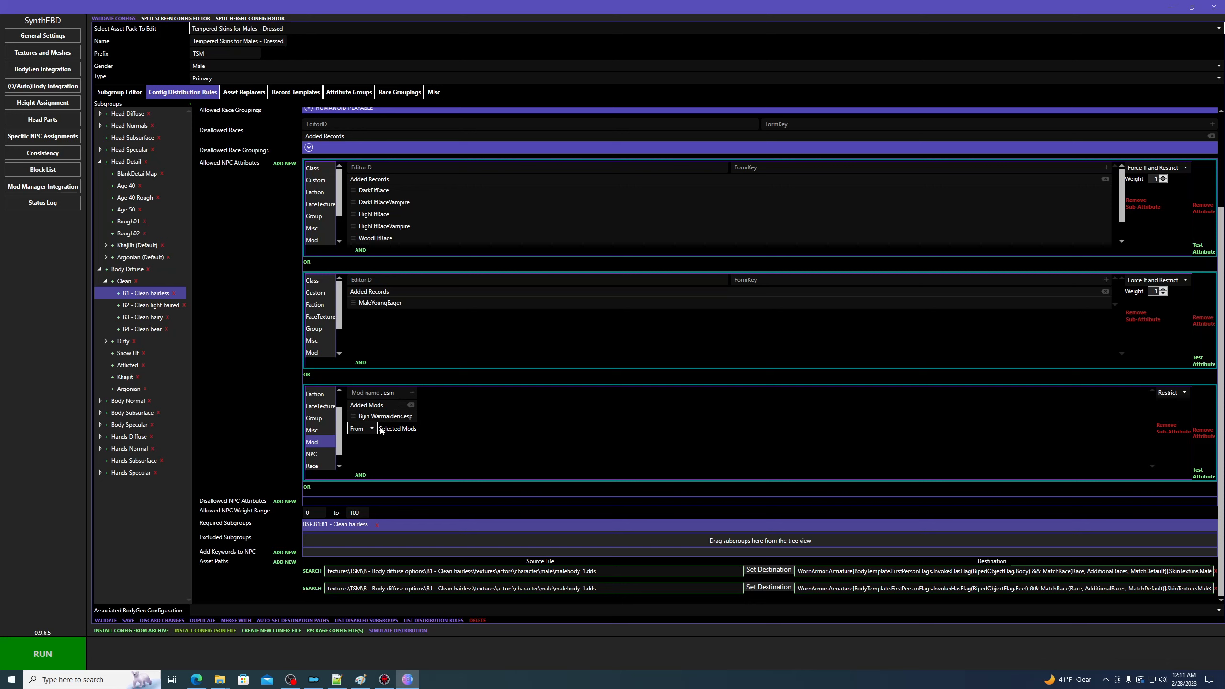
Change the third allowed attribute to the NPC type and add ArgonianMale twice, ArgonianFemale, ccKRTSSE001_Acolyte and ccKRTSSE001_DLC2Corpse01.
left_click(314, 454)
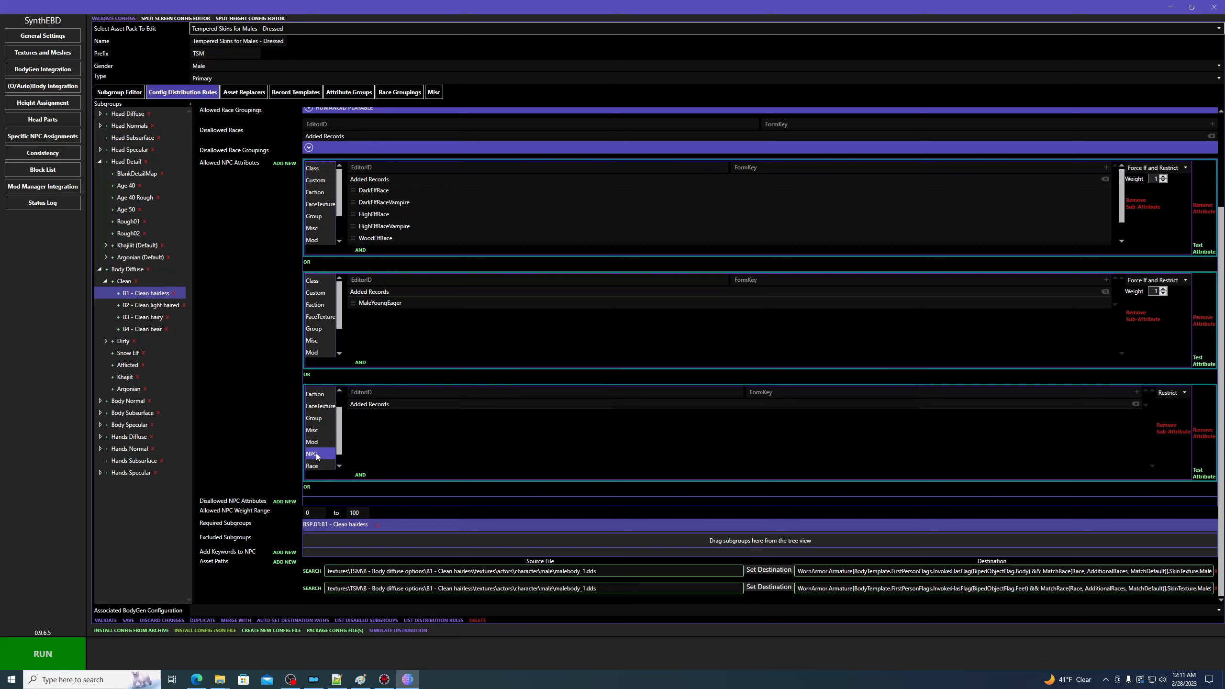
left_click(418, 391)
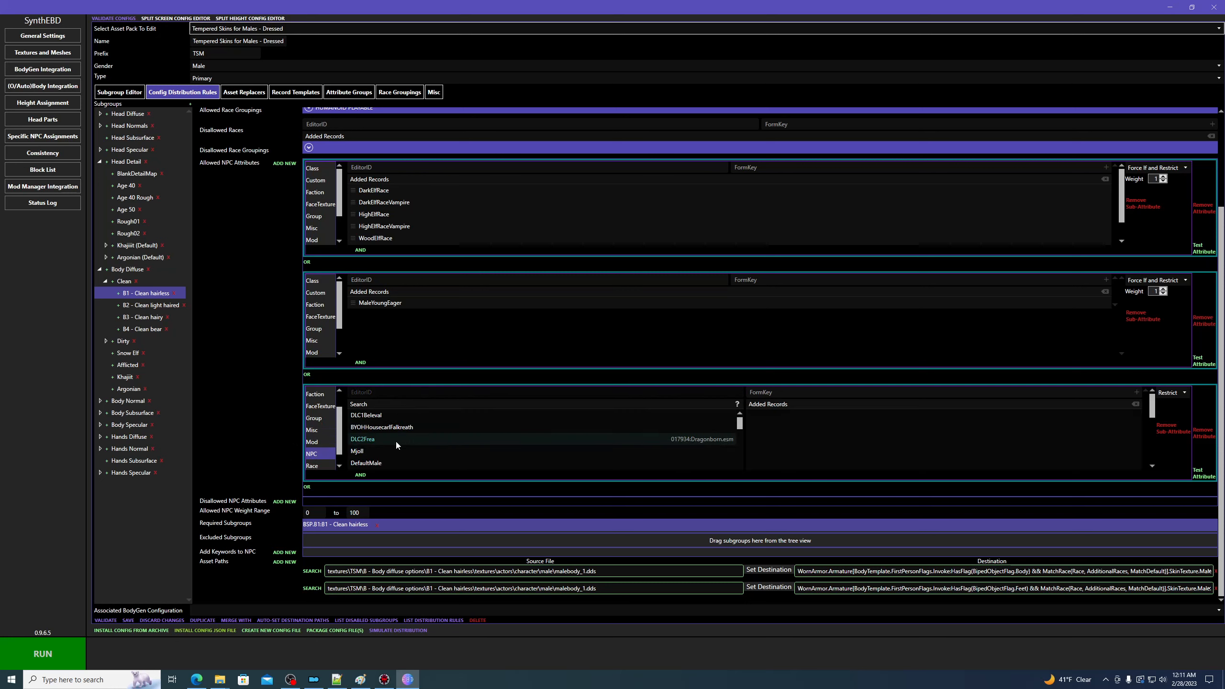
scroll(396, 444, "up", 8)
left_click(399, 439)
left_click(395, 452)
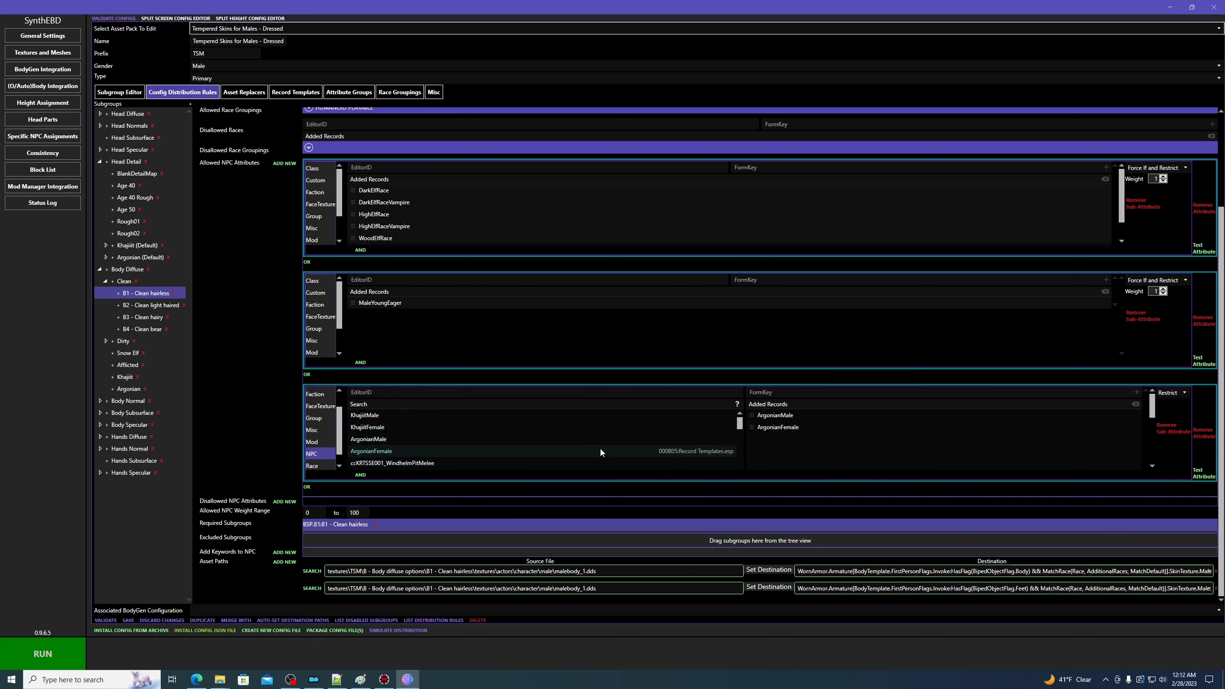
left_click(547, 440)
scroll(488, 458, "down", 3)
left_click(499, 452)
left_click(493, 463)
scroll(492, 462, "down", 2)
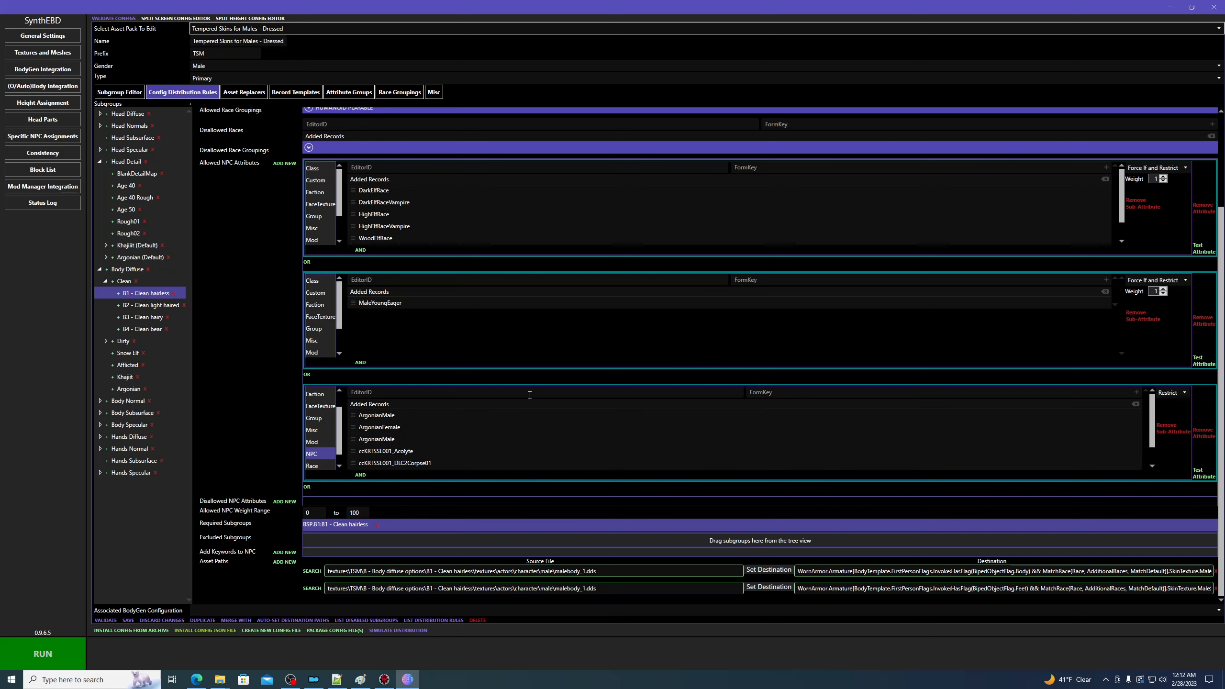
Change the third allowed attribute to the Race type and add NordRaceVampire and BretonRaceVampire.
scroll(318, 444, "down", 1)
left_click(313, 451)
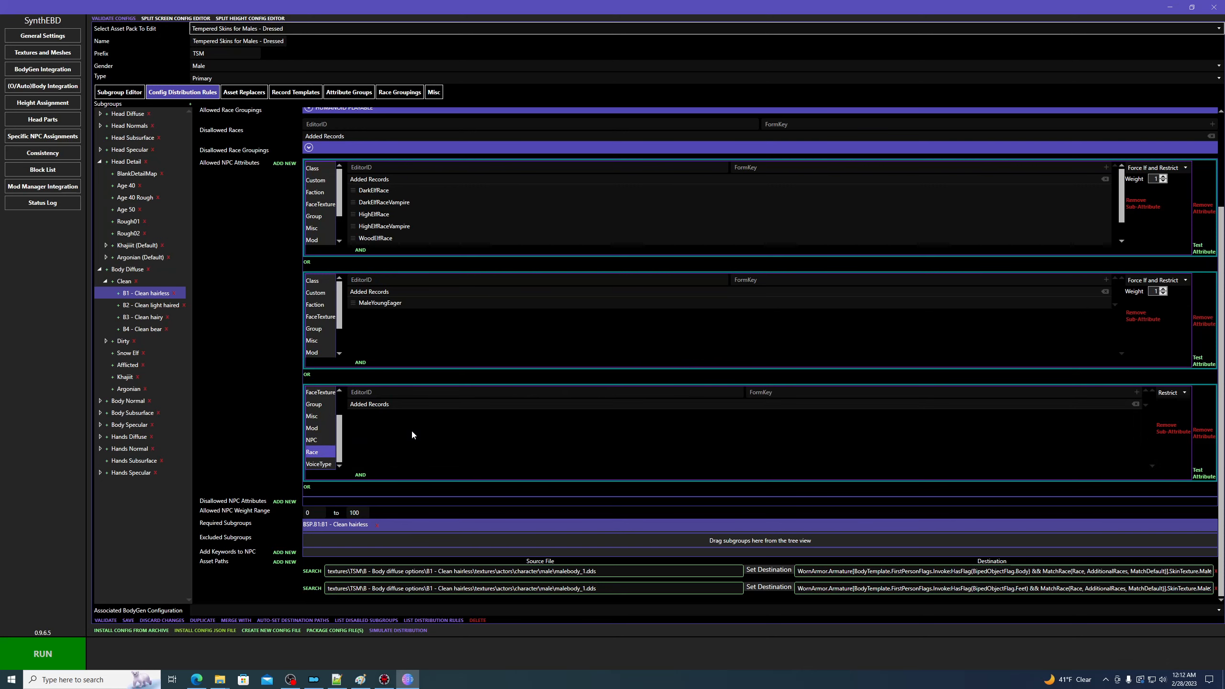
scroll(411, 429, "up", 2)
scroll(401, 499, "down", 15)
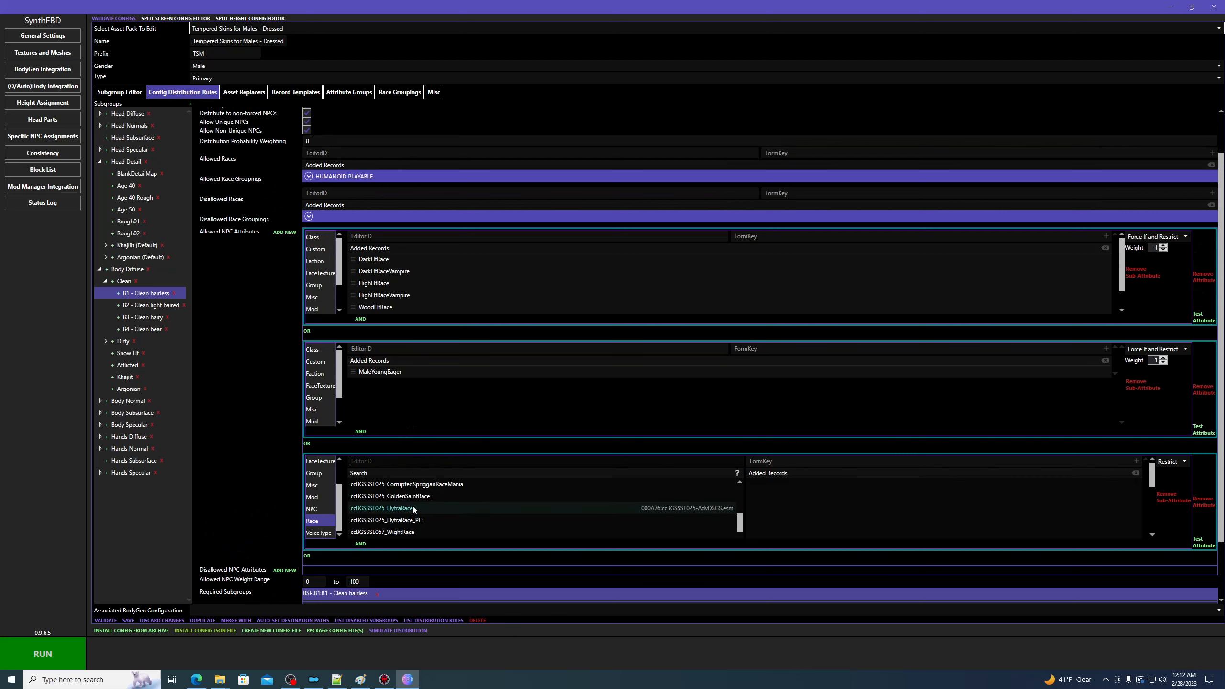
scroll(418, 507, "up", 5)
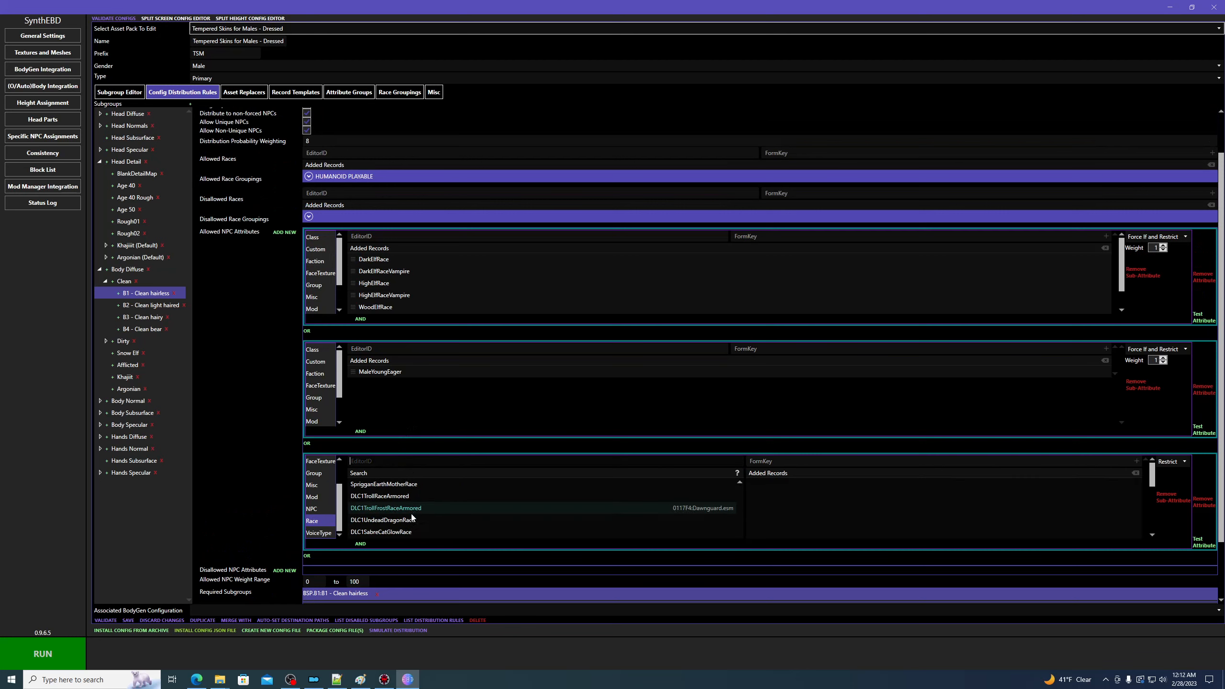
left_click(399, 520)
left_click(381, 507)
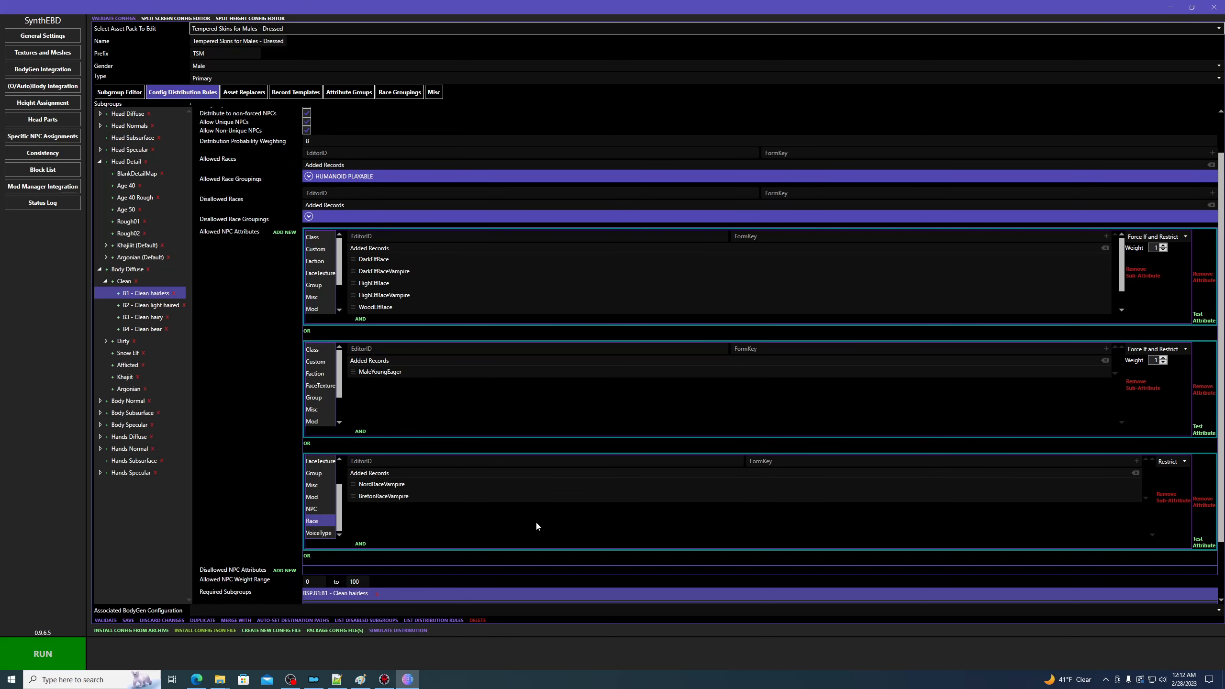
Change the third allowed attribute to the VoiceType type and browse the available voice types without adding any.
scroll(535, 521, "down", 3)
left_click(319, 464)
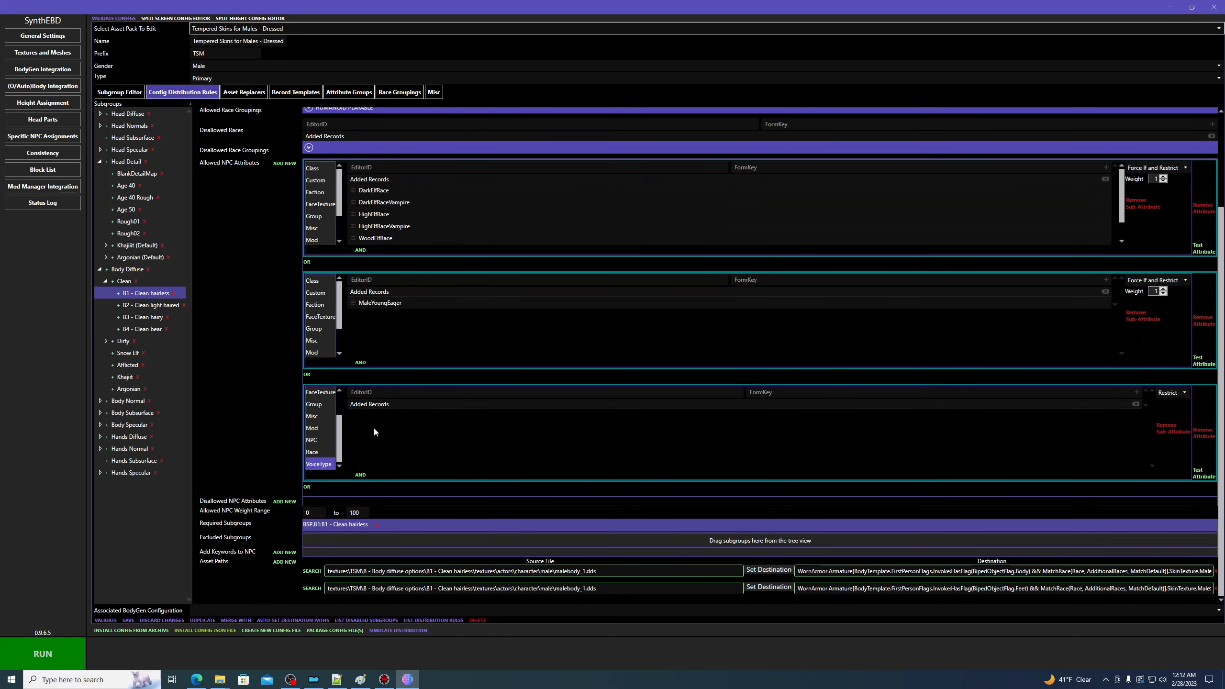
left_click(374, 392)
scroll(400, 424, "down", 5)
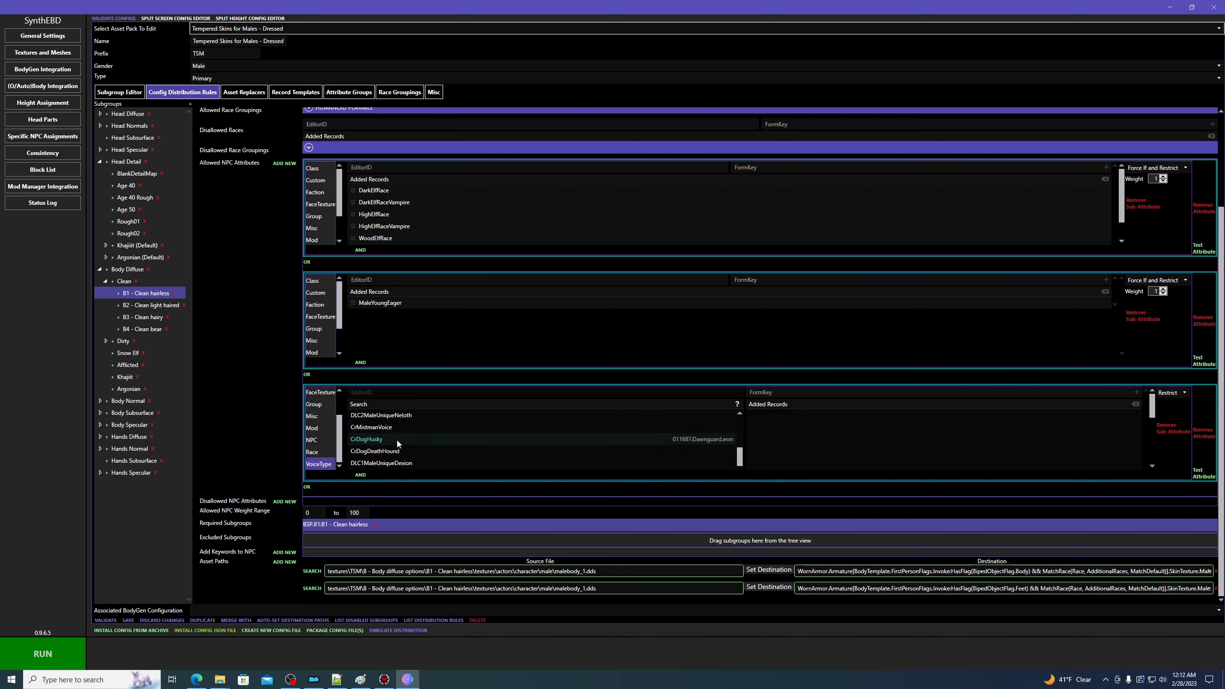
scroll(398, 440, "down", 1)
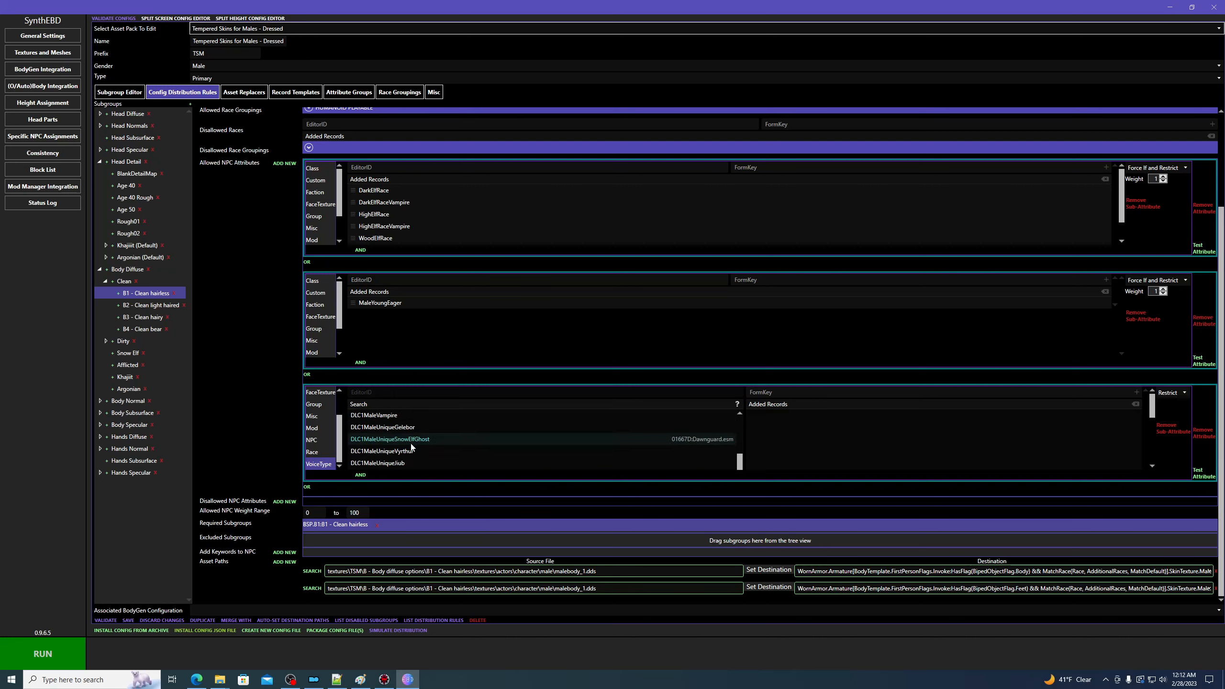
scroll(411, 441, "down", 3)
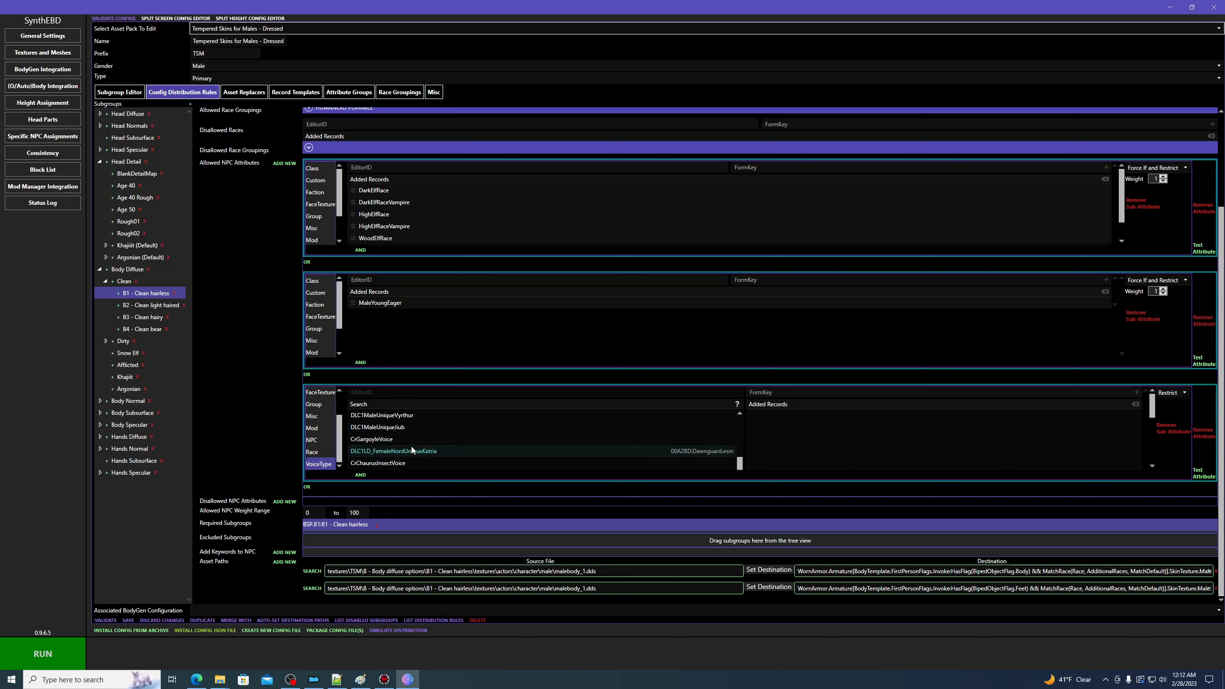
scroll(412, 447, "down", 5)
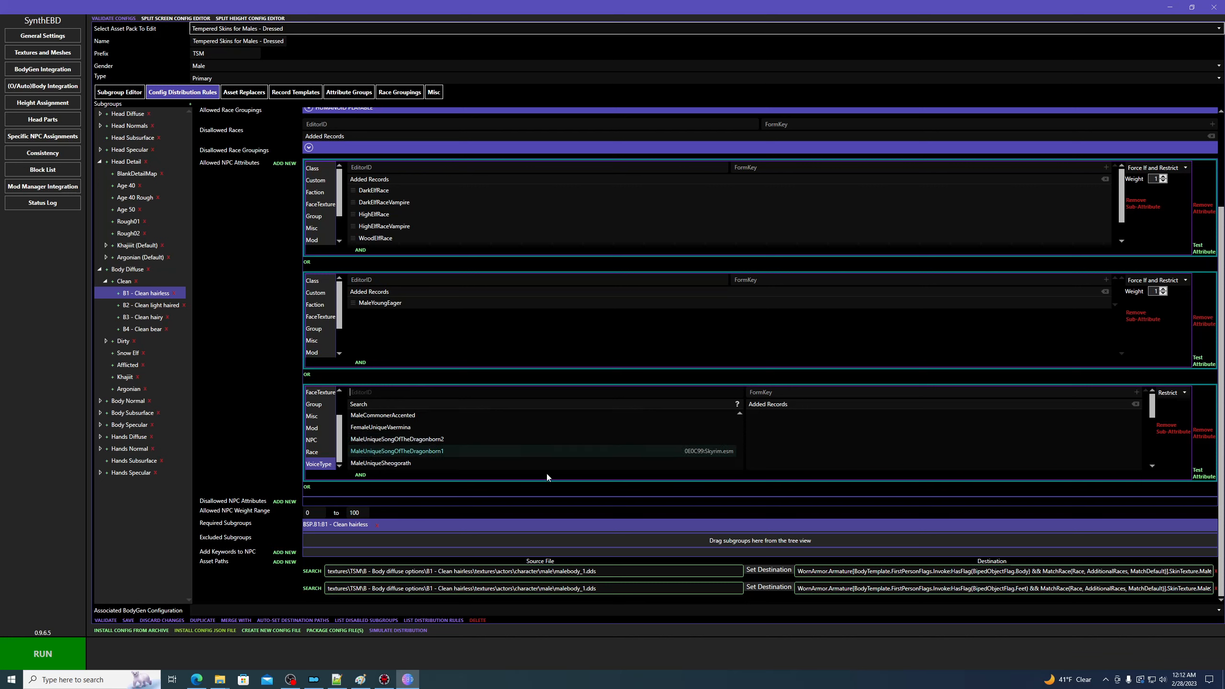
left_click(264, 403)
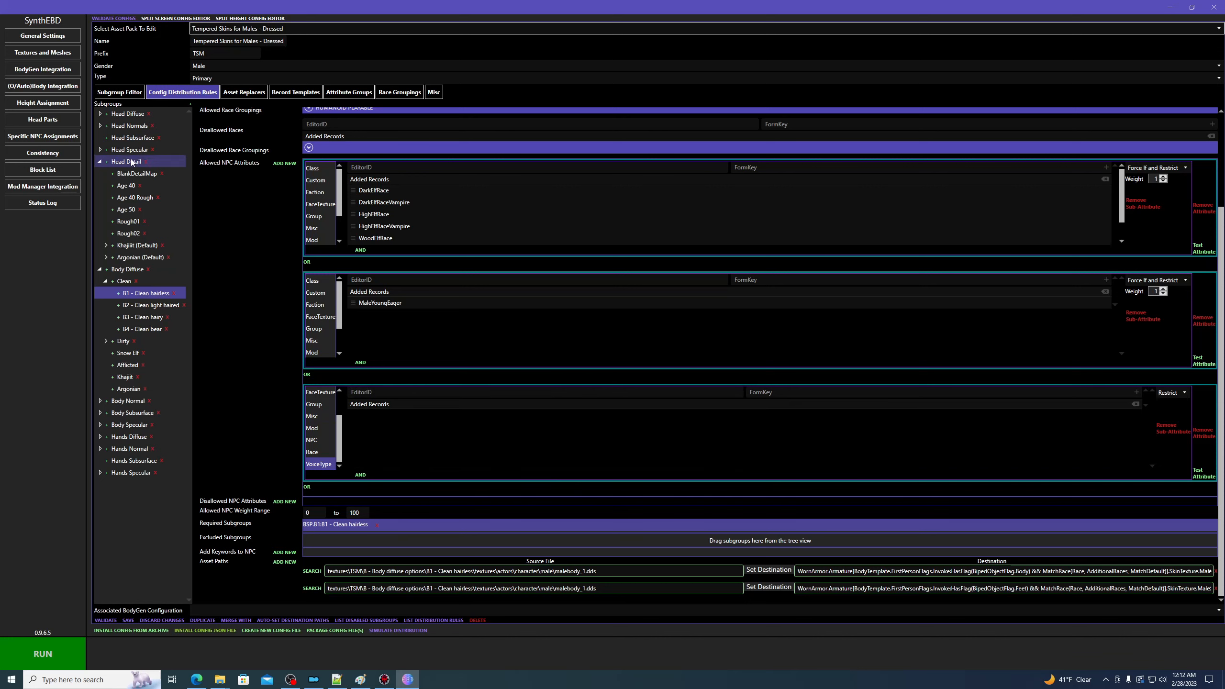
Open the D1 - Younger subgroup under Head Diffuse, Non-vampire, to view its distribution rules.
left_click(101, 114)
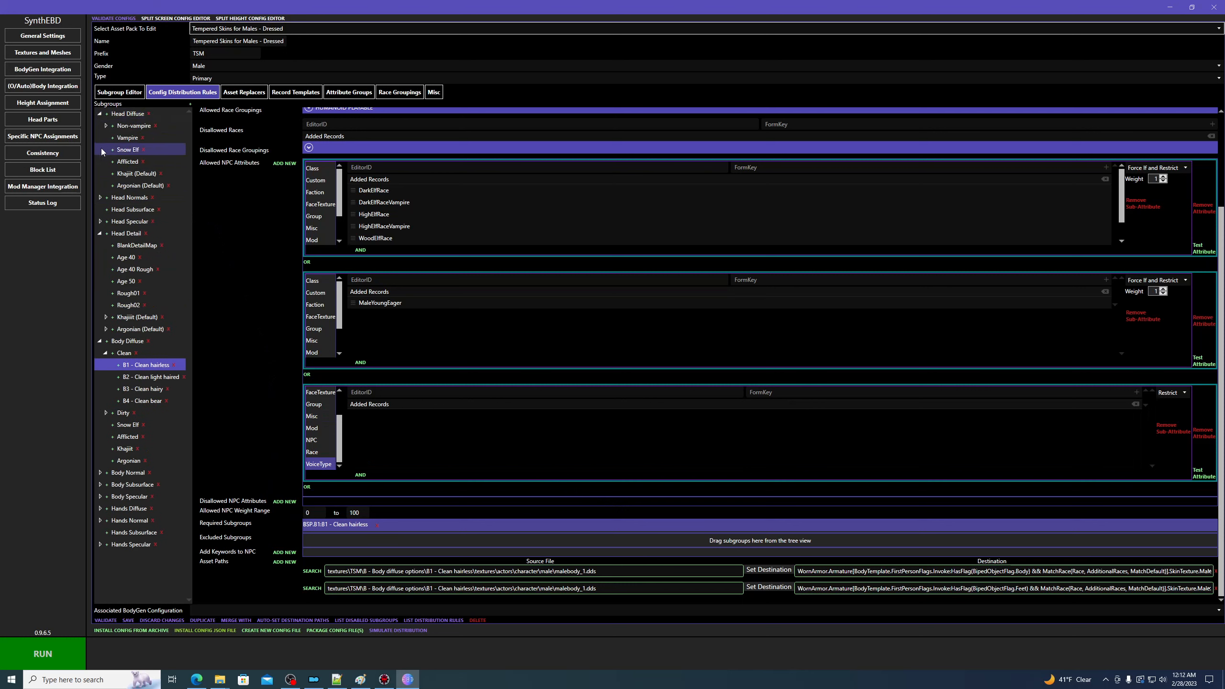
left_click(105, 126)
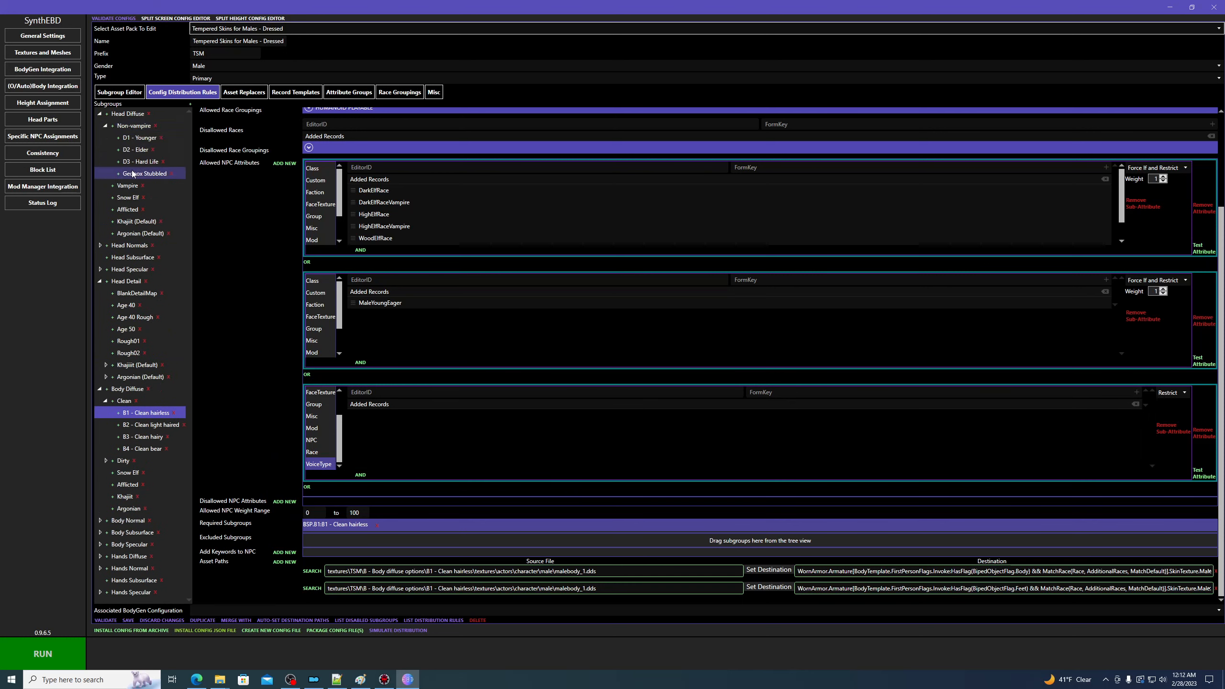
left_click(138, 139)
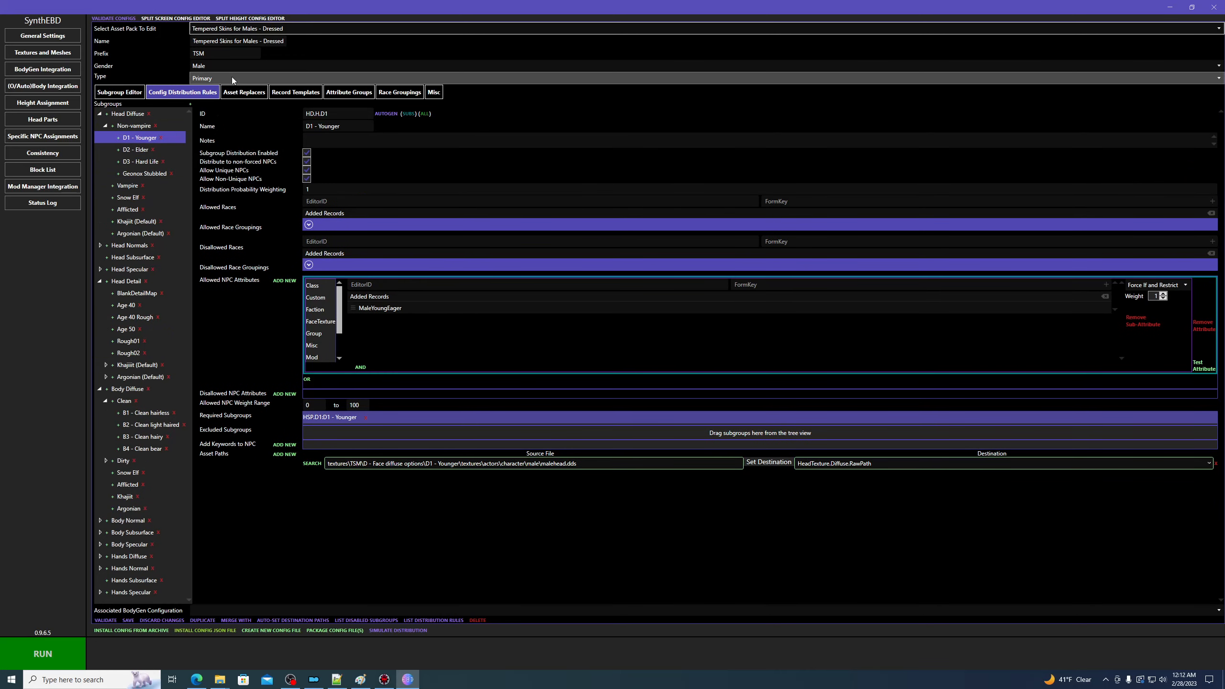
Toggle the preview images option in the split-screen layout and return to the full-height editor for B1 - Clean hairless.
left_click(228, 19)
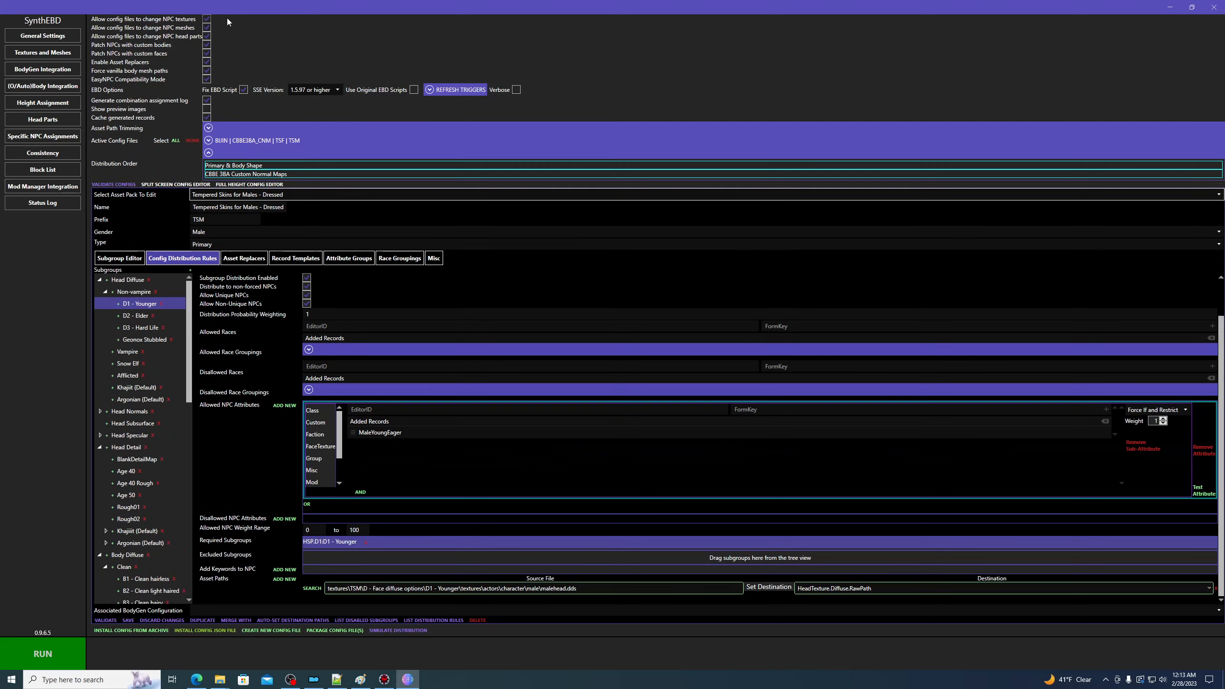
left_click(206, 109)
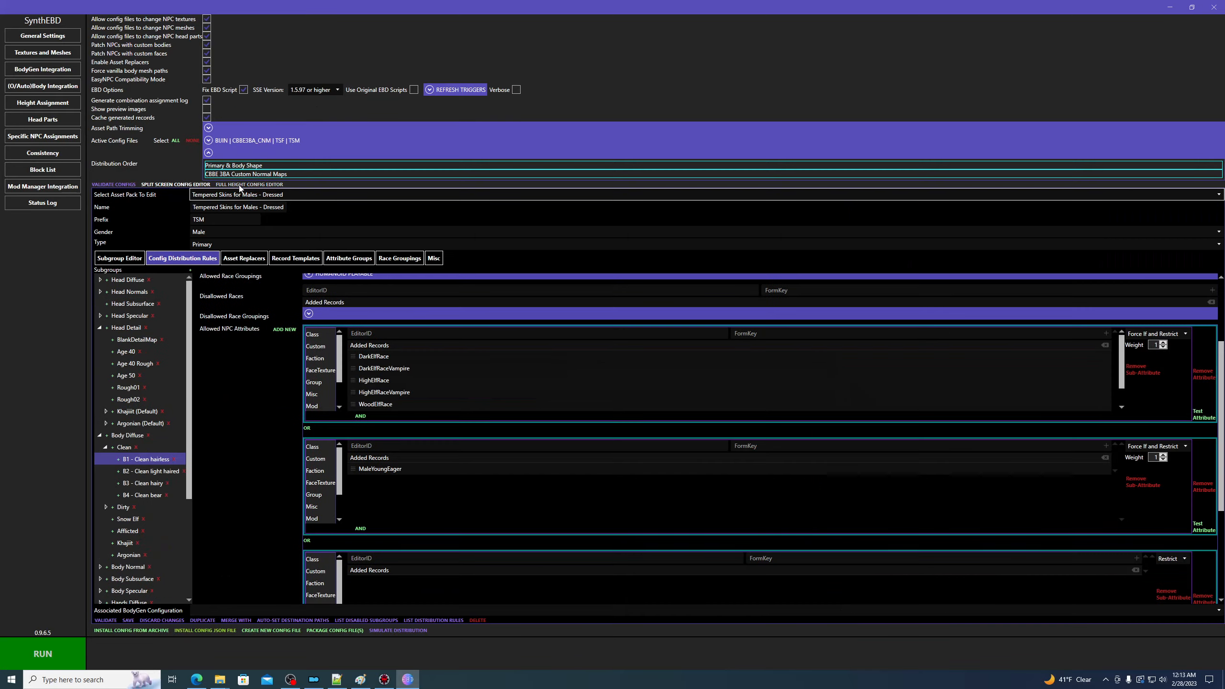
scroll(294, 377, "up", 1)
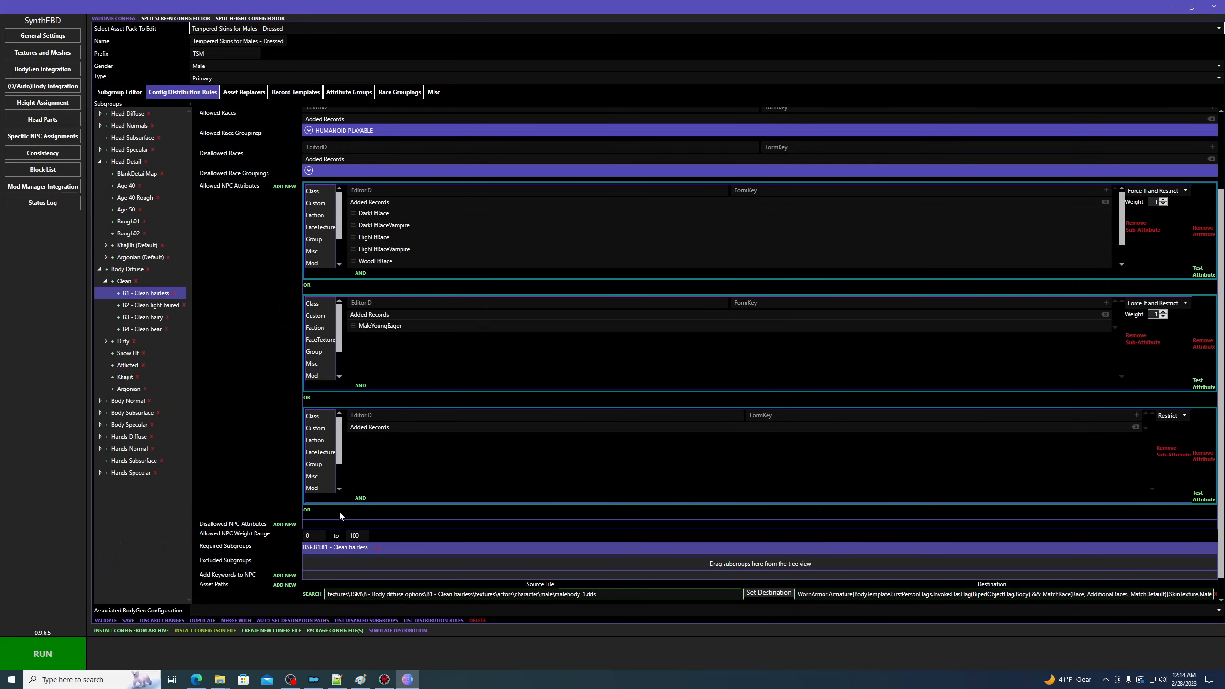
Set the third allowed attribute to the Class type and add a Faction sub-attribute to it with AND logic.
left_click(319, 416)
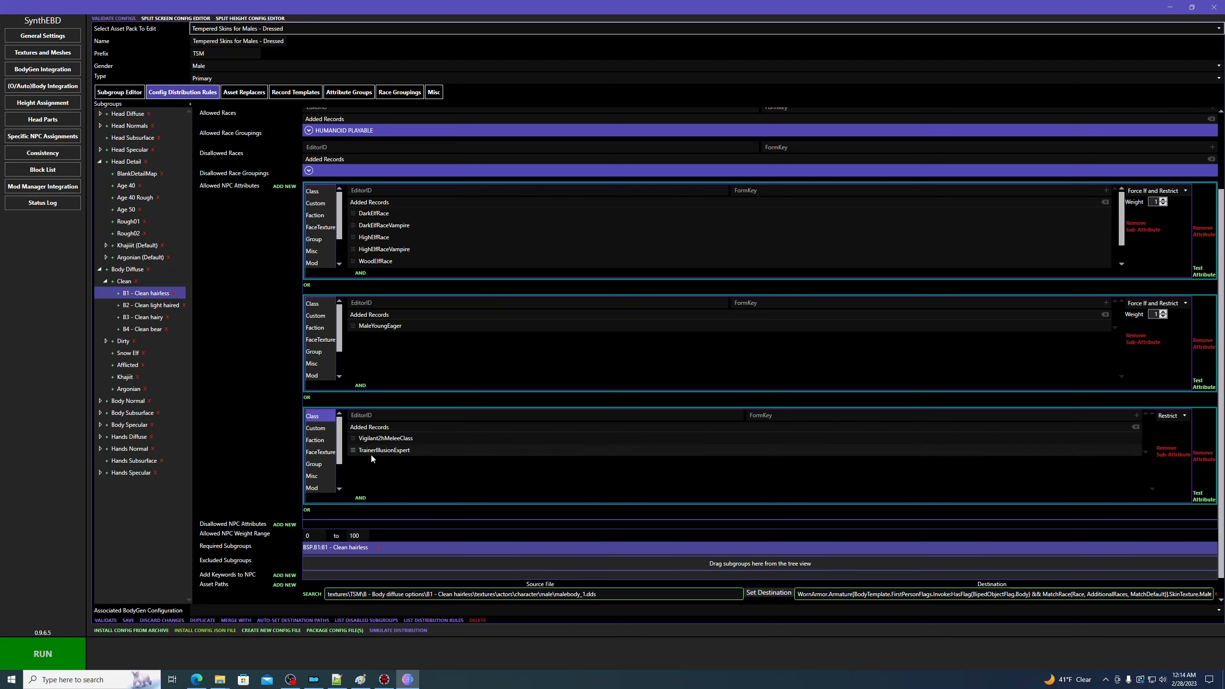
left_click(357, 499)
scroll(347, 502, "down", 2)
left_click(316, 489)
Search the factions for "companions", add CompanionsCirclePlusKodlak and CompanionsCircle to the sub-attribute, and dismiss the ransomware remediation notification.
type("comapn")
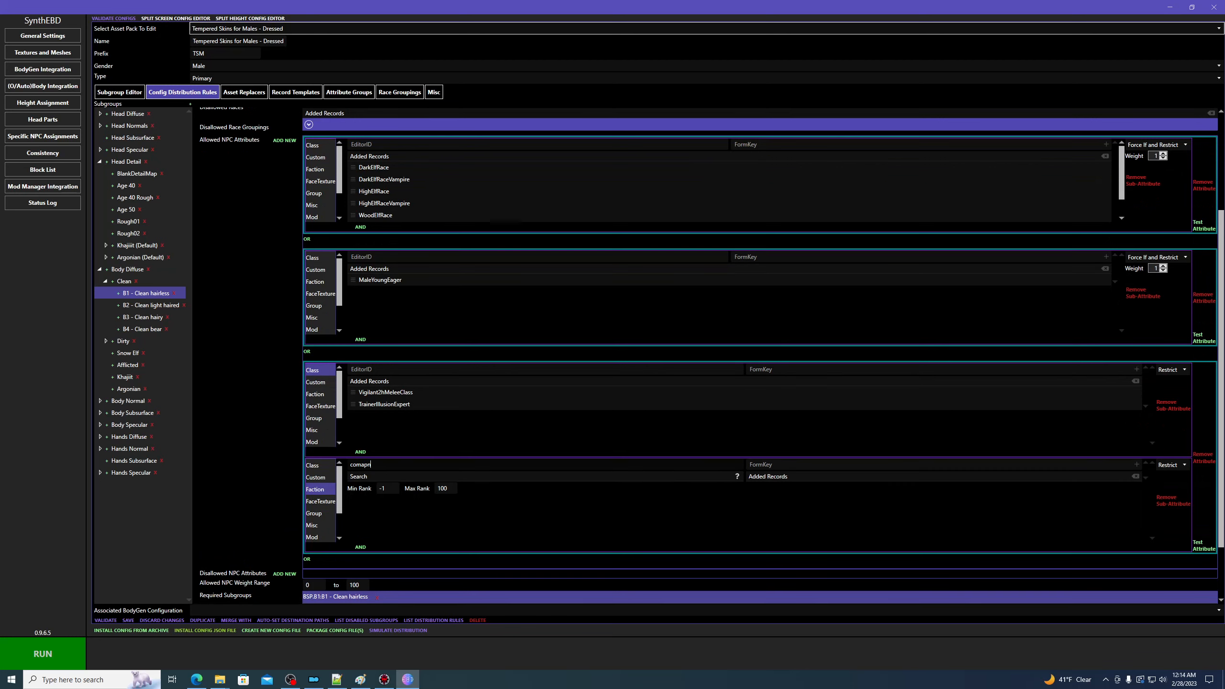
key("BackSpace")
key("BackSpace")
key("BackSpace")
type("panions")
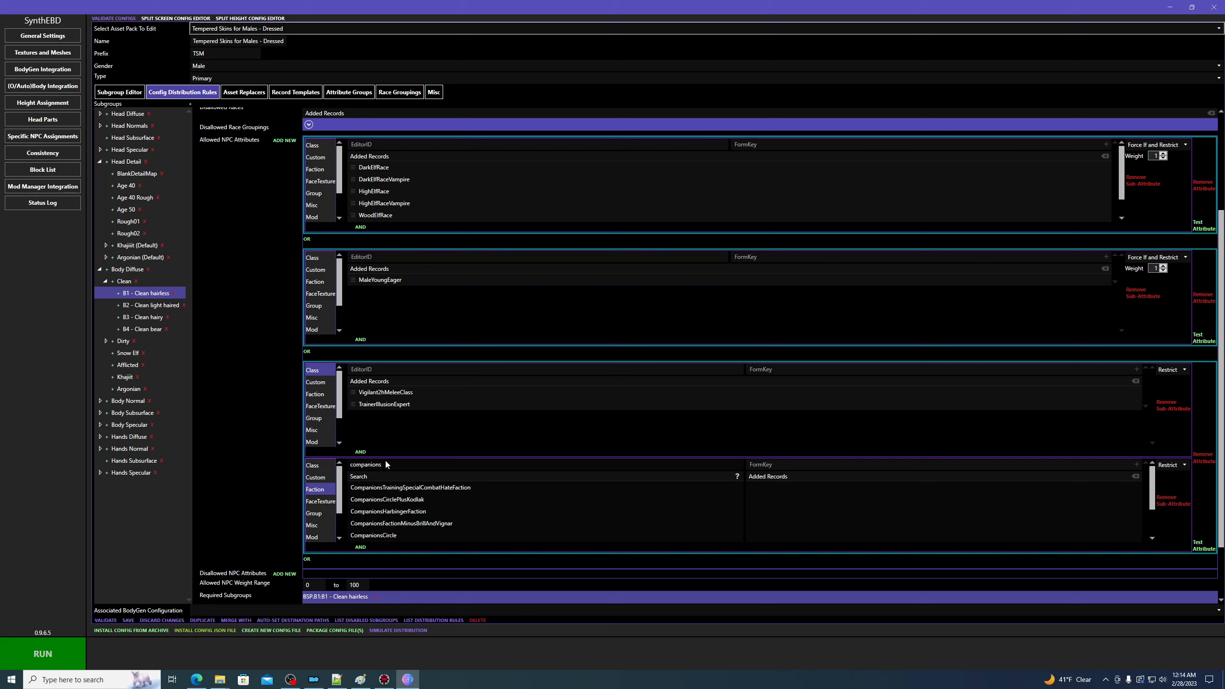
left_click(379, 499)
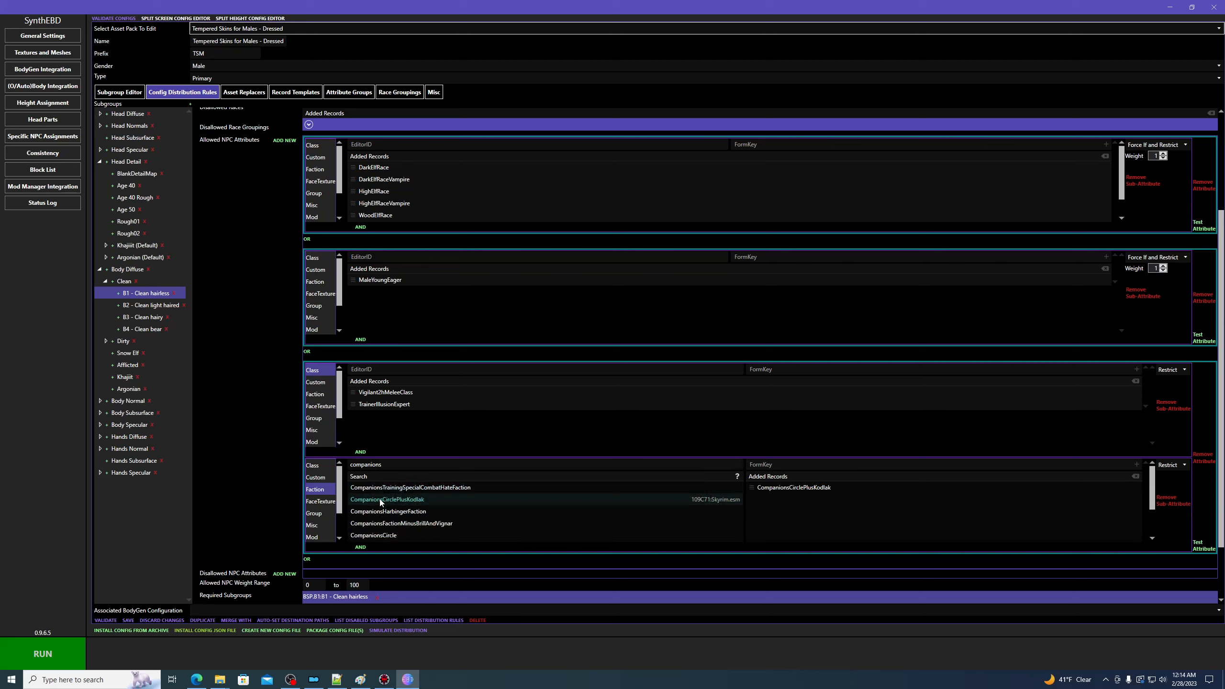
left_click(380, 535)
left_click(501, 425)
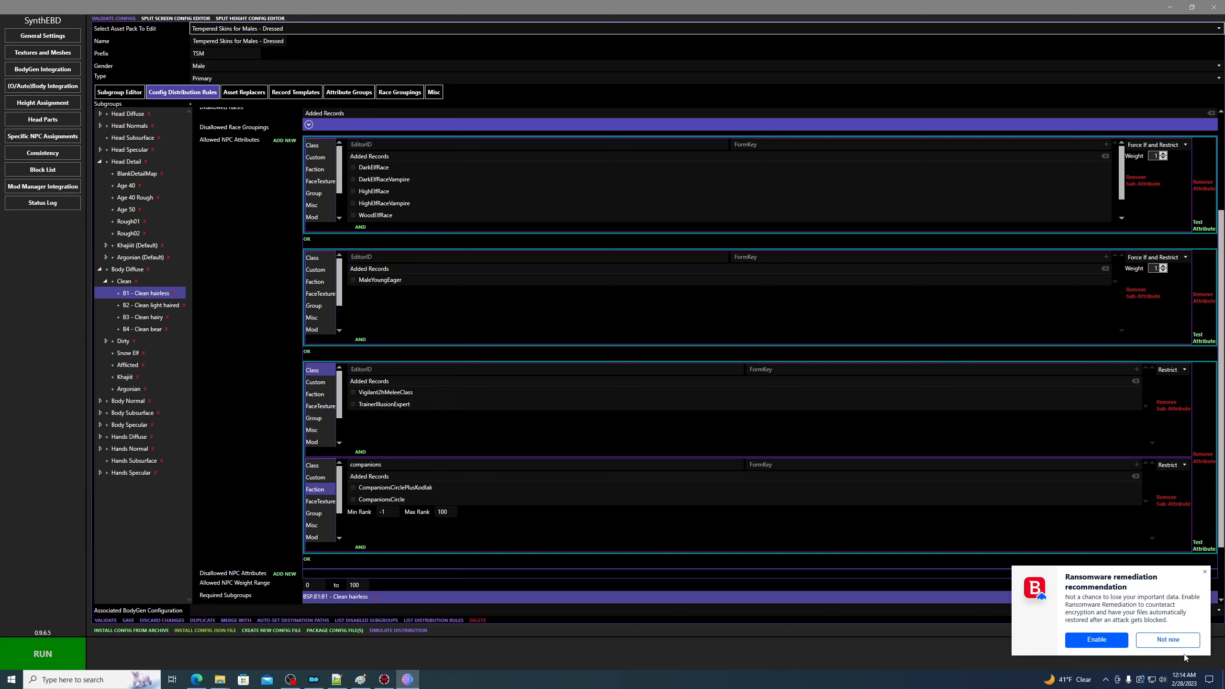
left_click(1167, 640)
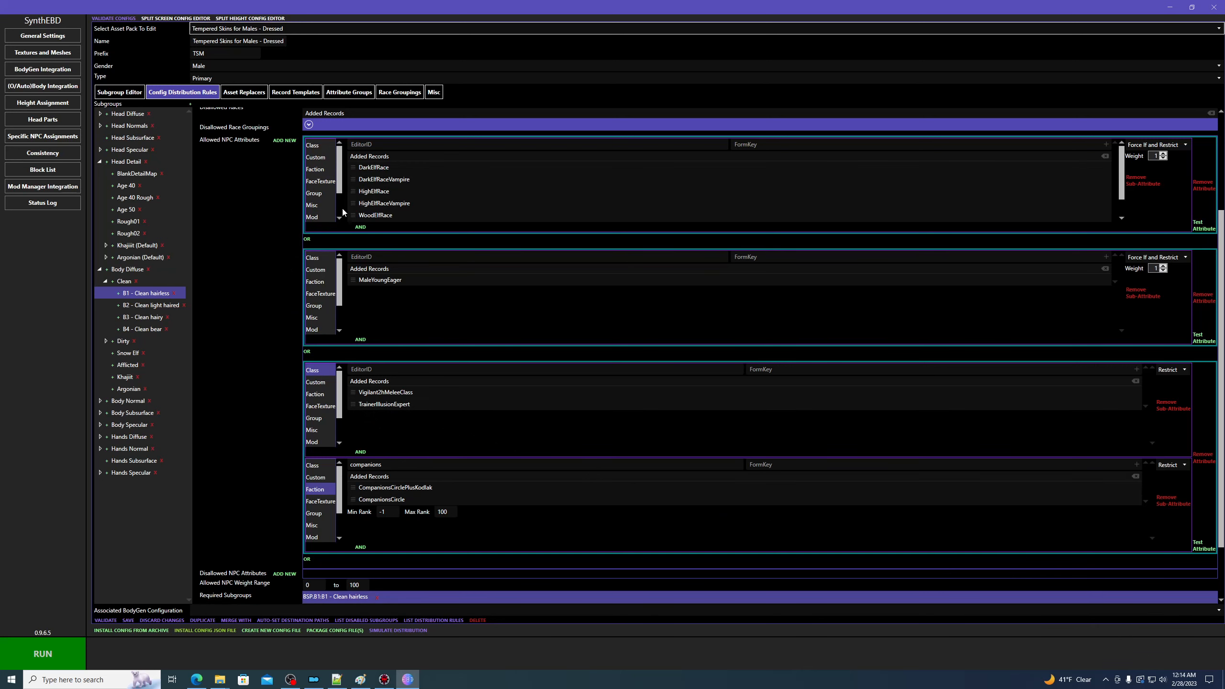
Remove the Faction sub-attribute and the whole third allowed attribute from B1 - Clean hairless.
scroll(940, 499, "down", 1)
left_click(1164, 476)
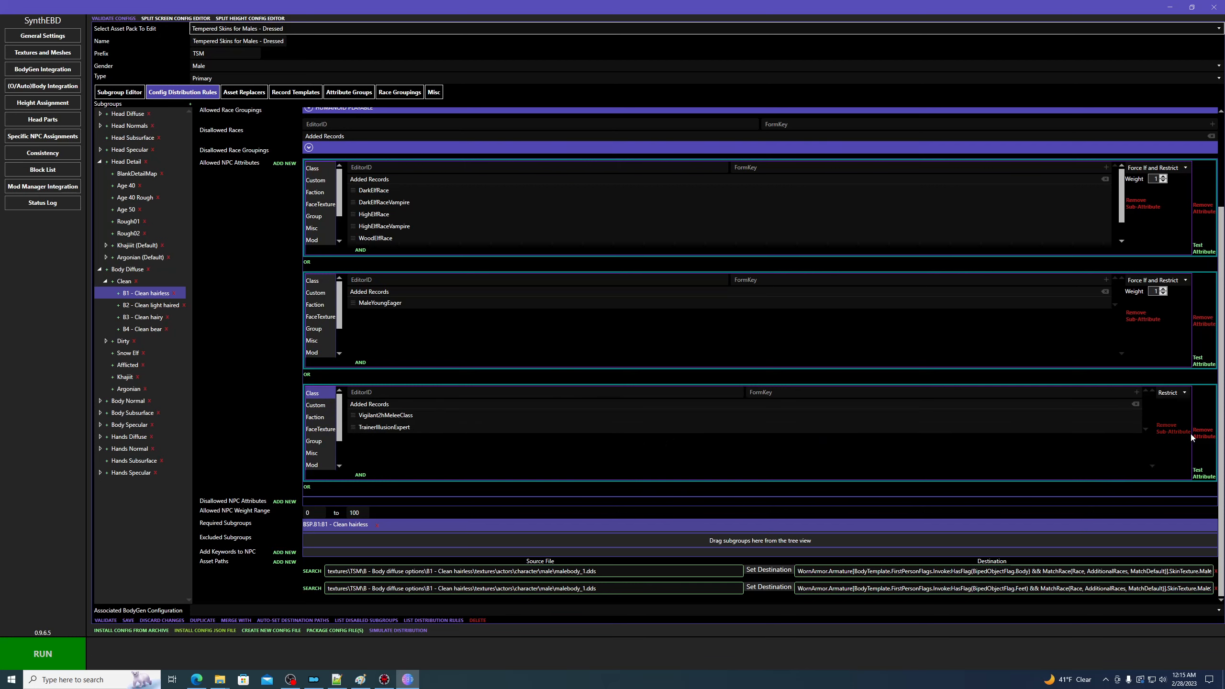
left_click(1206, 435)
Add a new third allowed attribute with OR logic, set it to the Faction type, and add CompanionsCircle from a "companions" search.
left_click(305, 487)
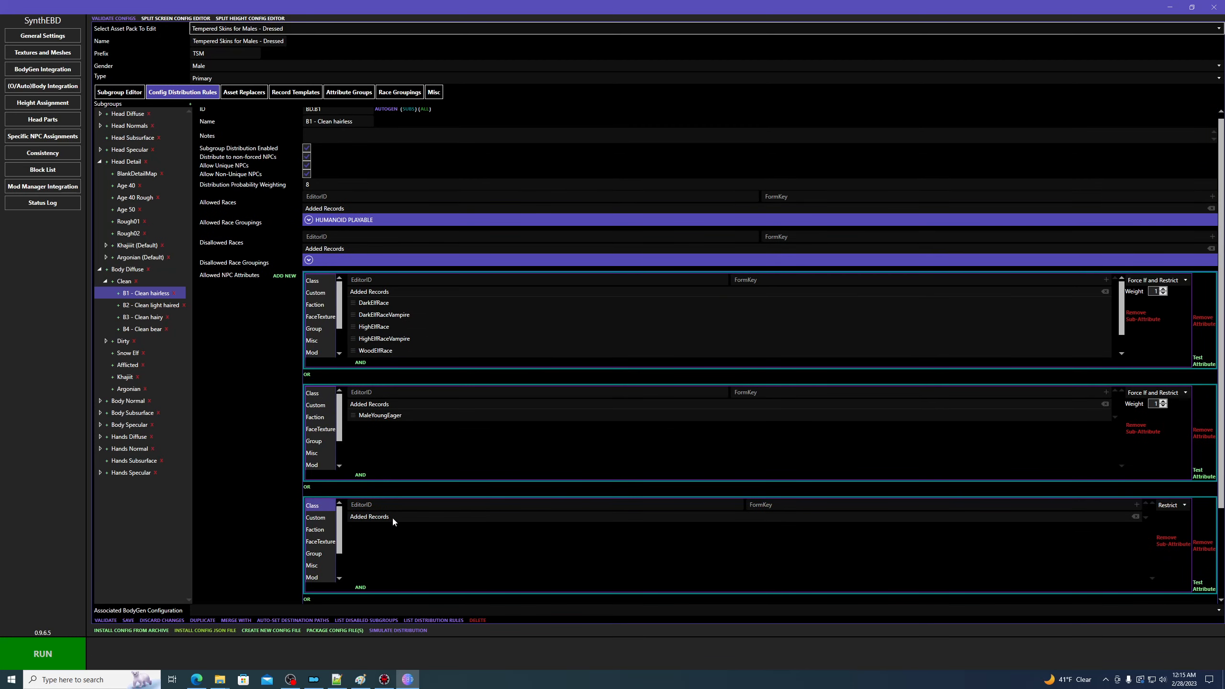
scroll(424, 528, "down", 2)
scroll(1020, 532, "down", 1)
left_click(315, 461)
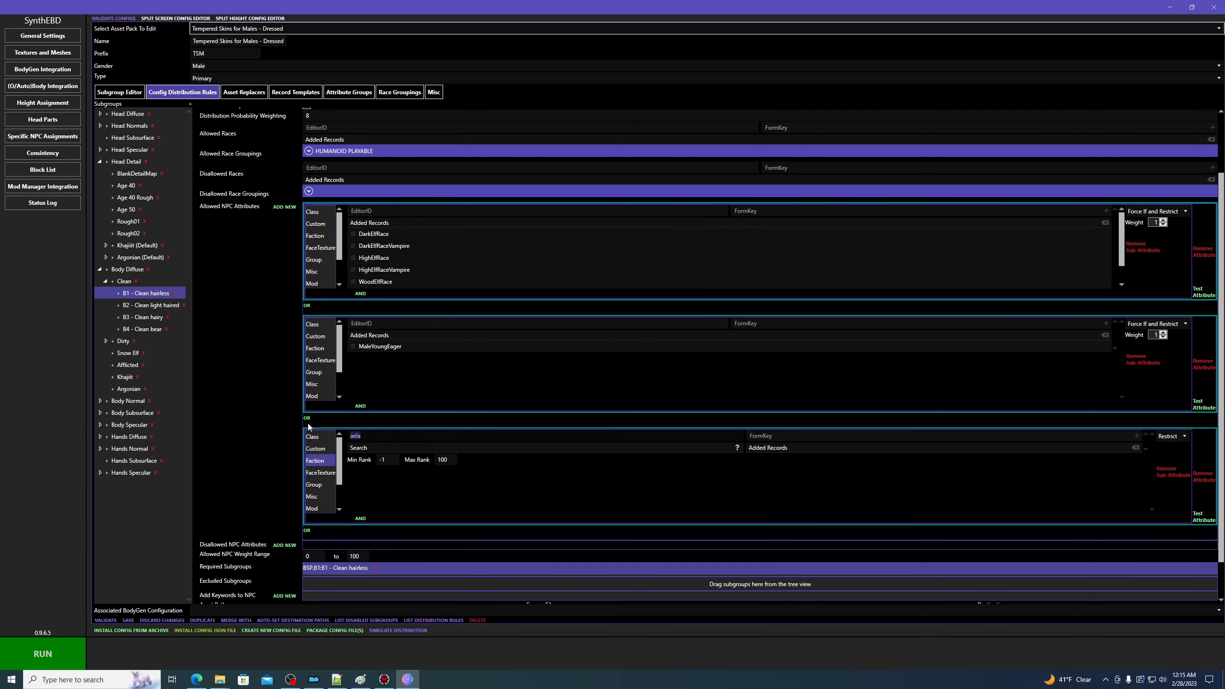
type("companions")
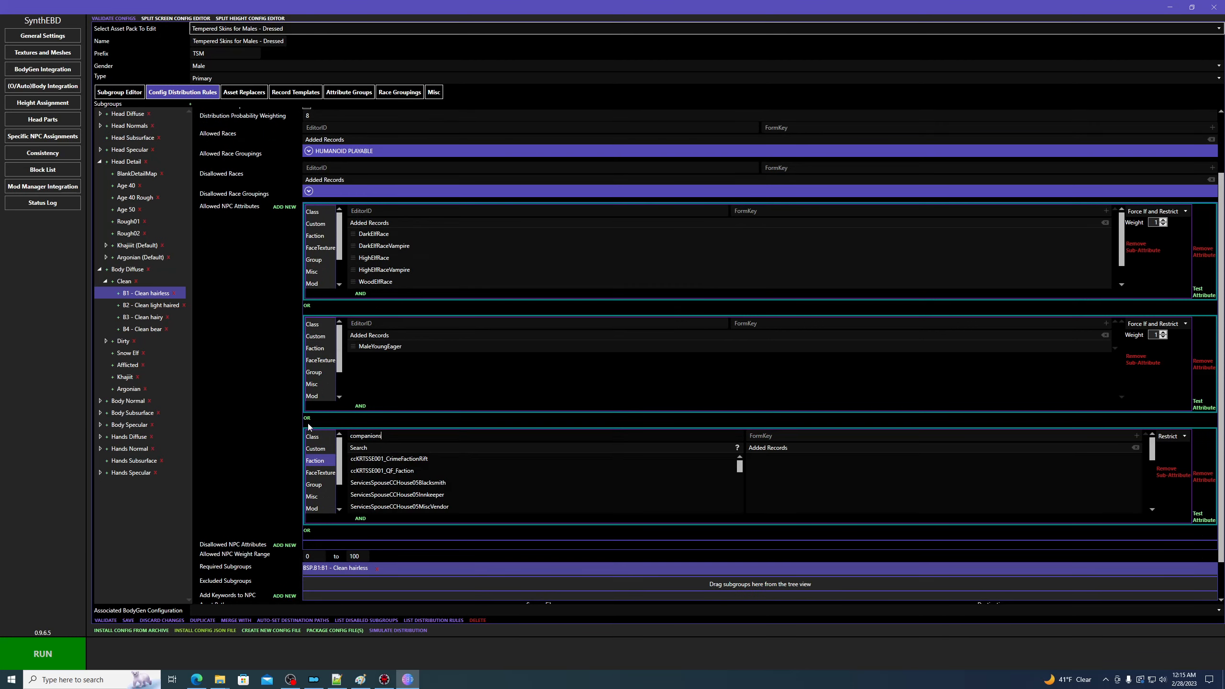
left_click(404, 507)
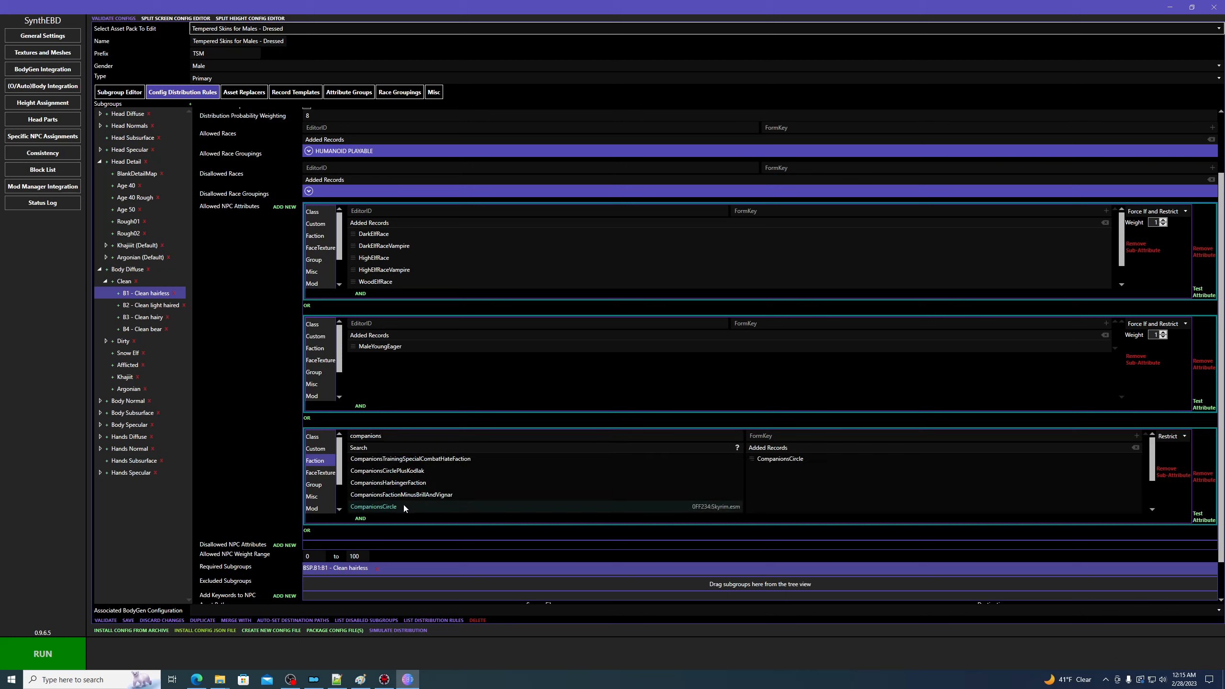
left_click(249, 443)
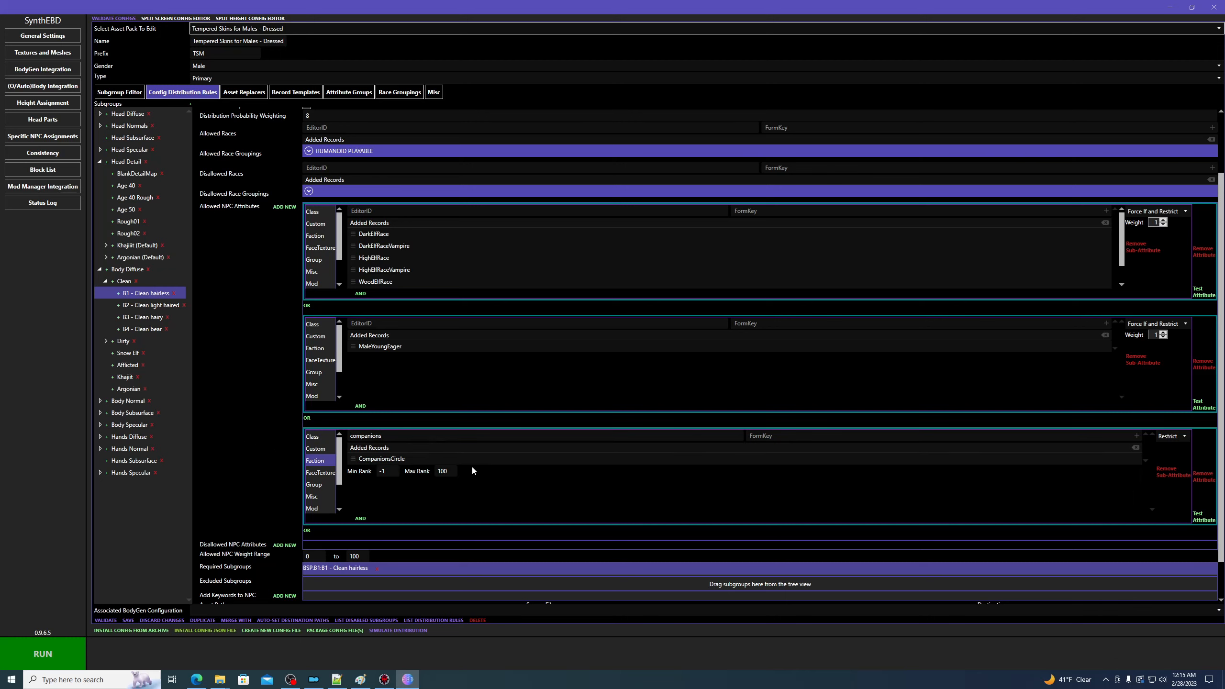
Test the CompanionsCircle faction attribute against the NPC AelaTheHuntress, highlight the matched attribute line, and close the validator.
left_click(1197, 519)
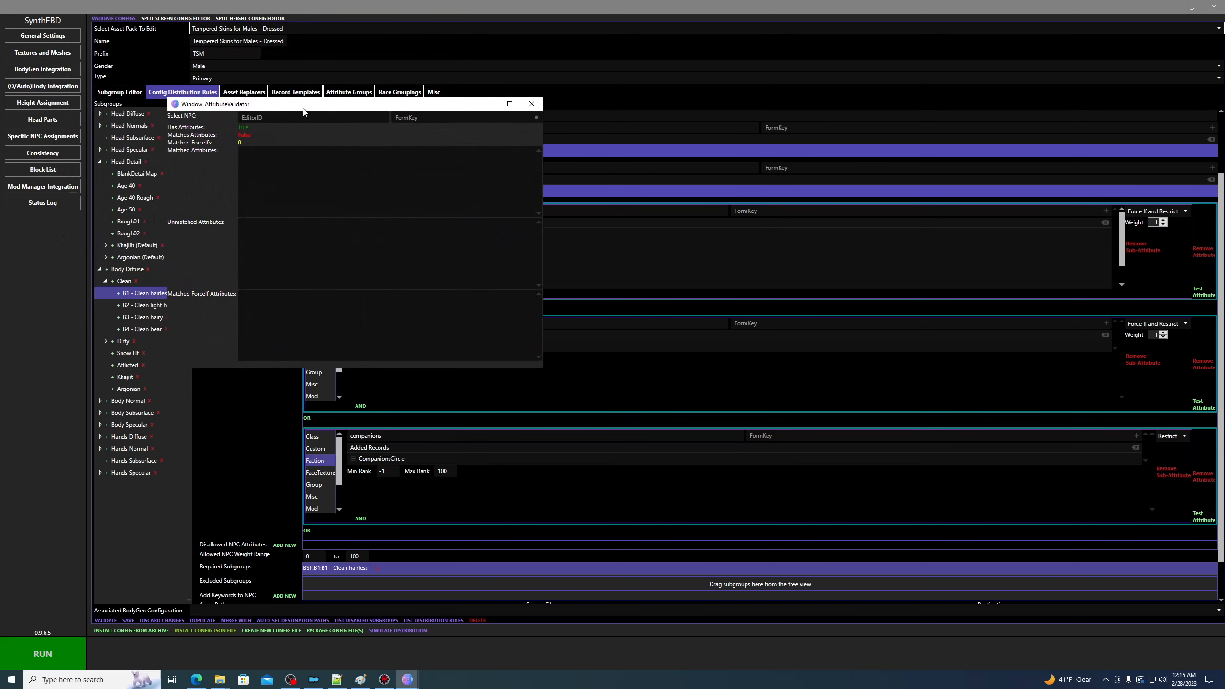
left_click(282, 117)
type("aela")
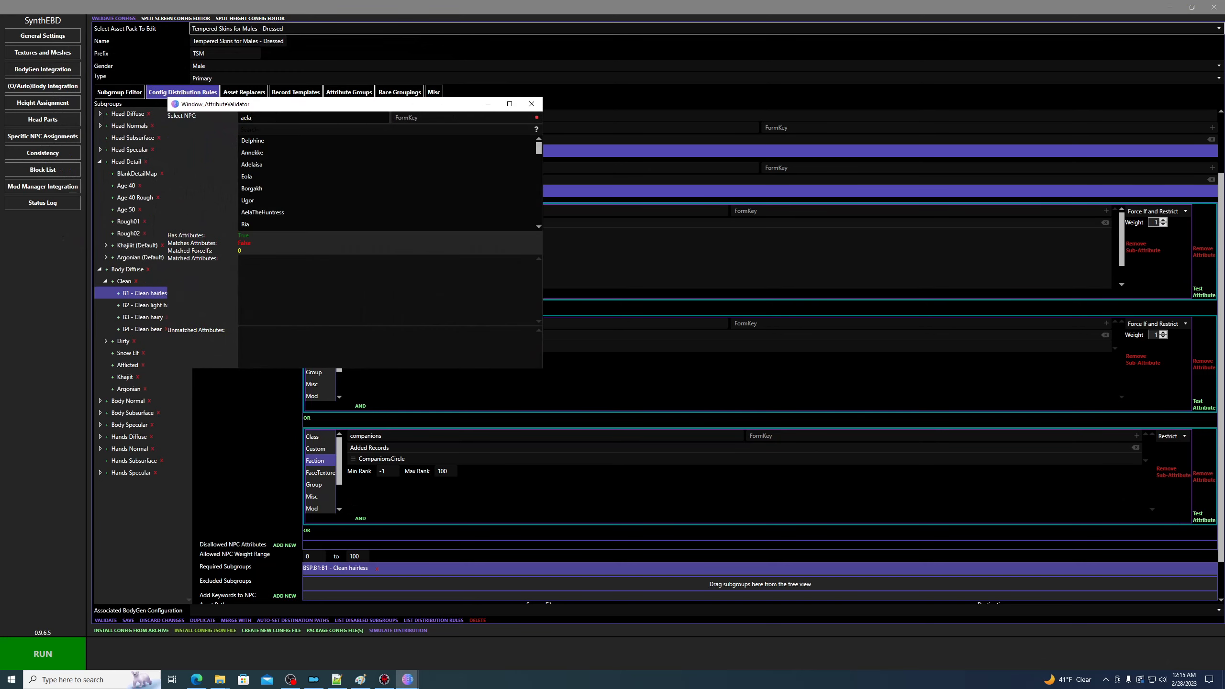
left_click(268, 141)
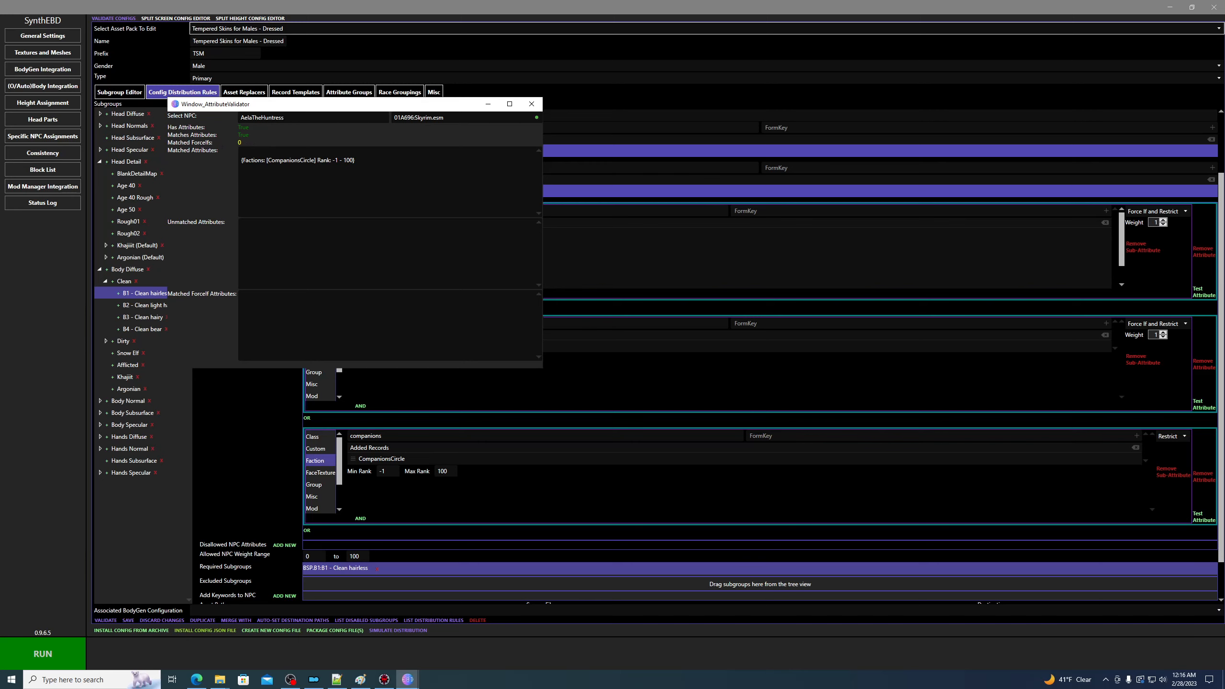
left_click_drag(244, 160, 355, 161)
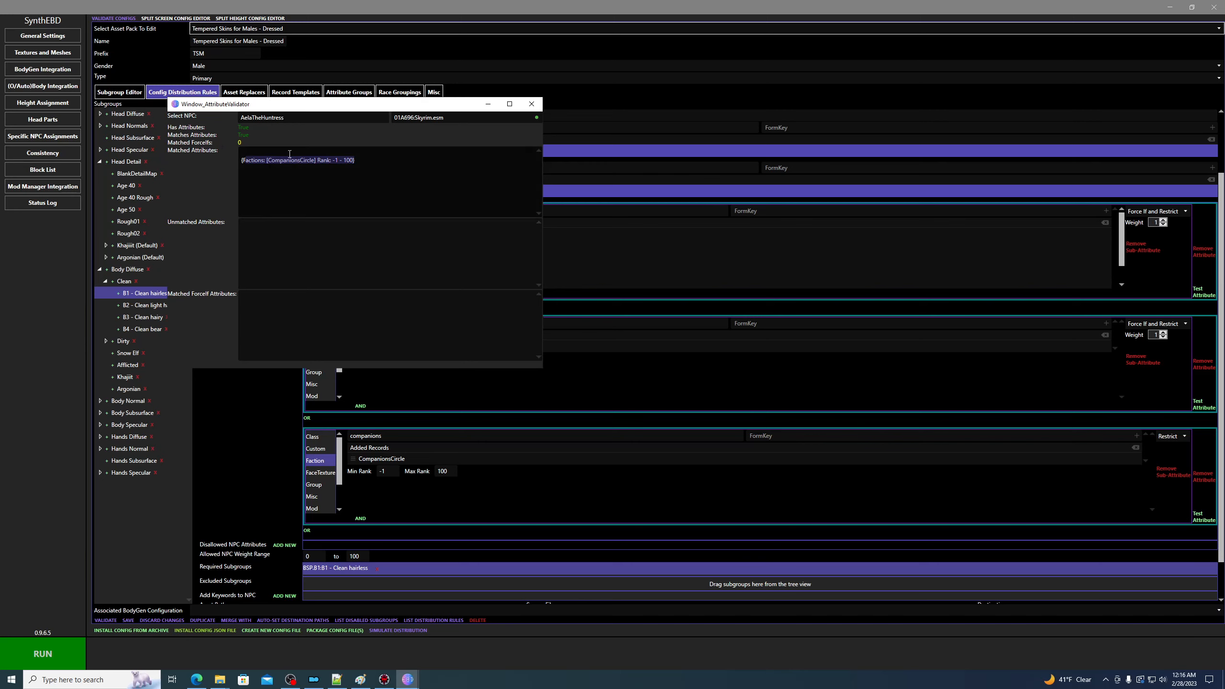
left_click(531, 105)
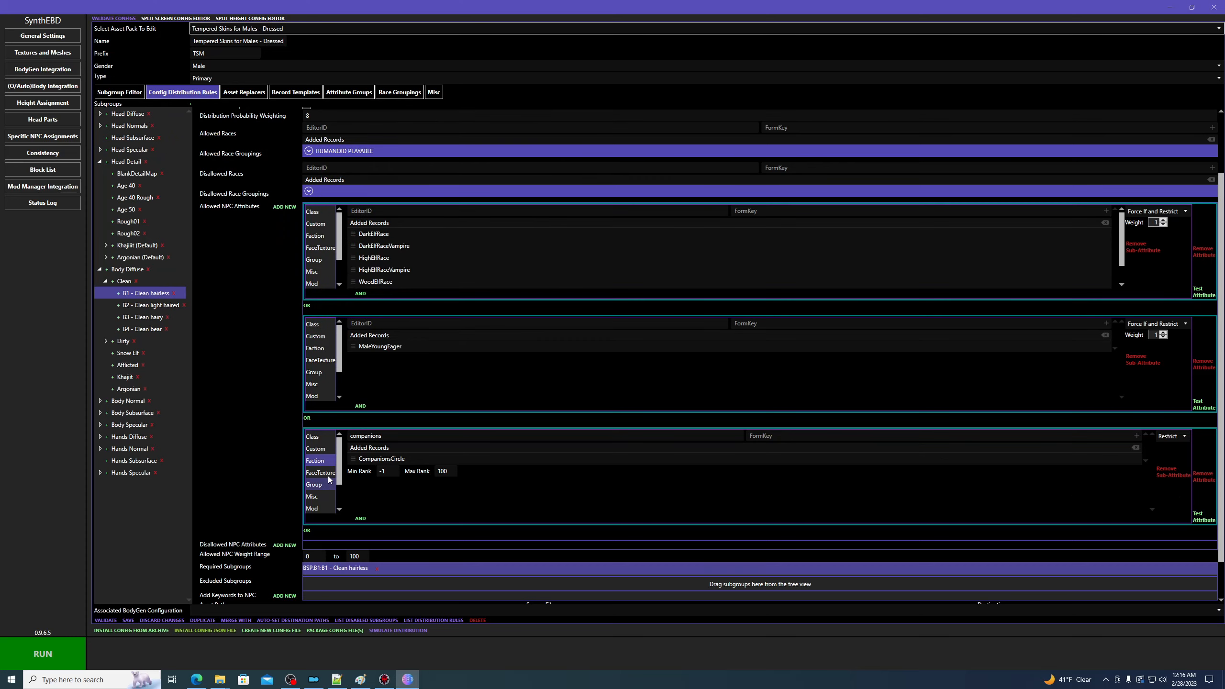
Change the third allowed attribute of B1 - Clean hairless to the NPC type and add Adelaisa to its records.
scroll(325, 486, "down", 1)
left_click(314, 498)
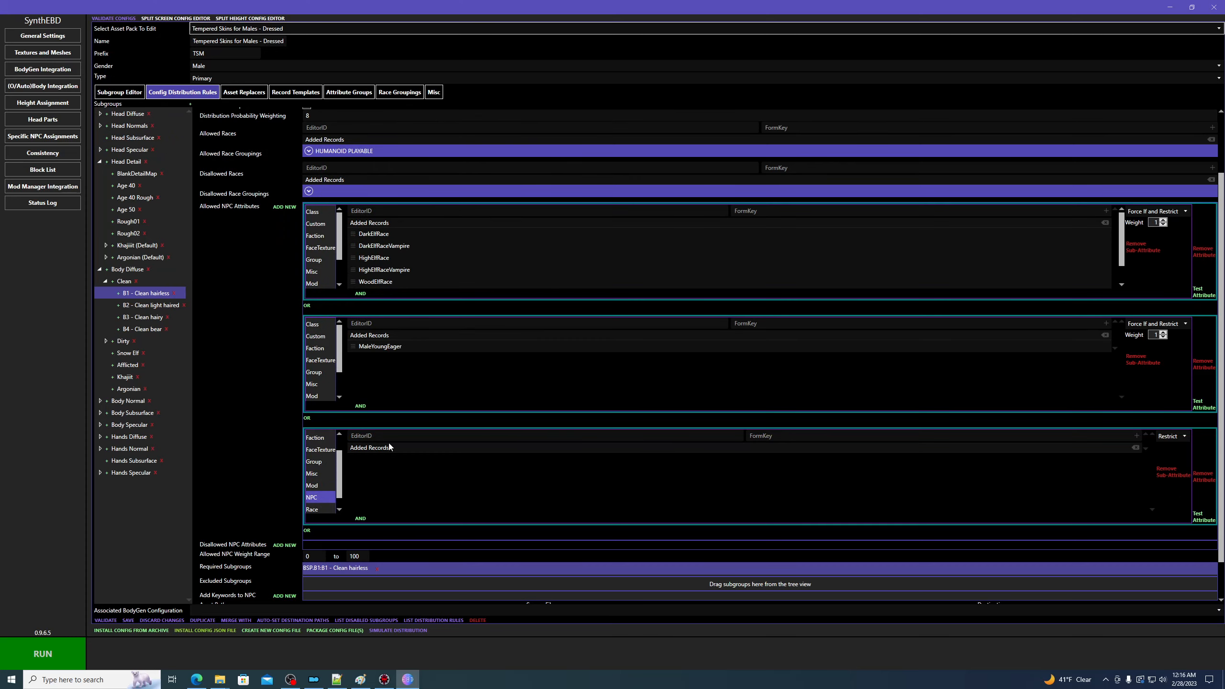
left_click(384, 438)
left_click(380, 483)
Test the Adelaisa NPC attribute against AelaTheHuntress and close the validator.
left_click(1208, 518)
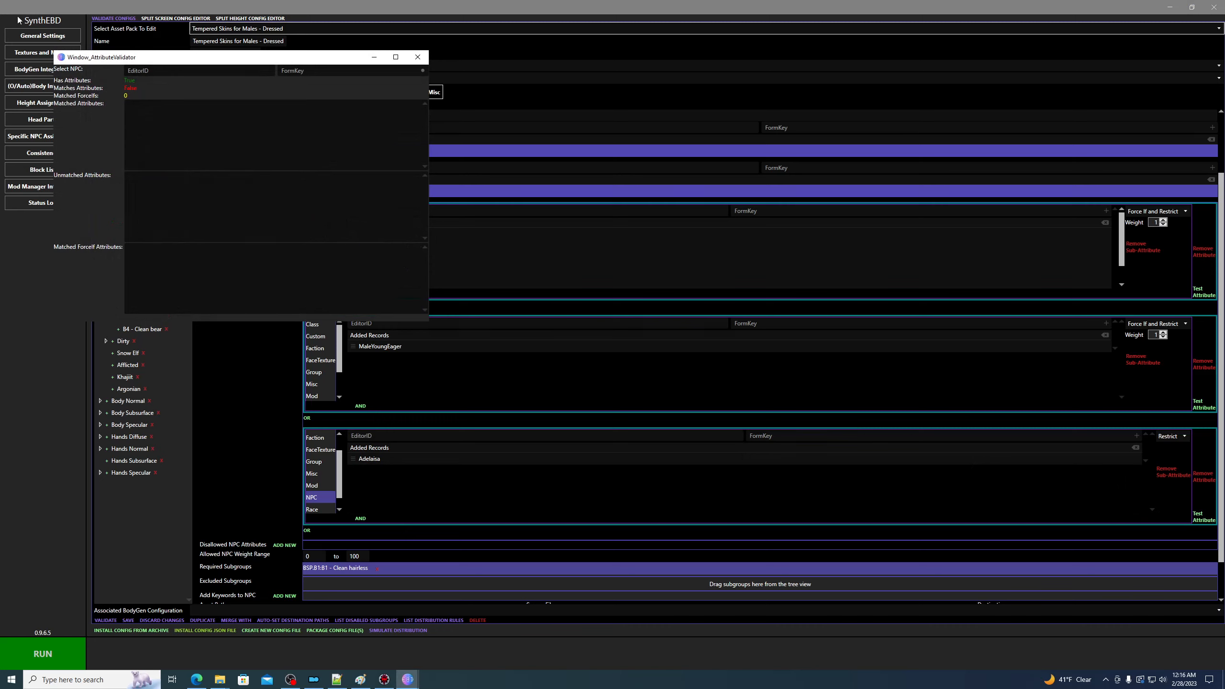
left_click(142, 71)
type("aela")
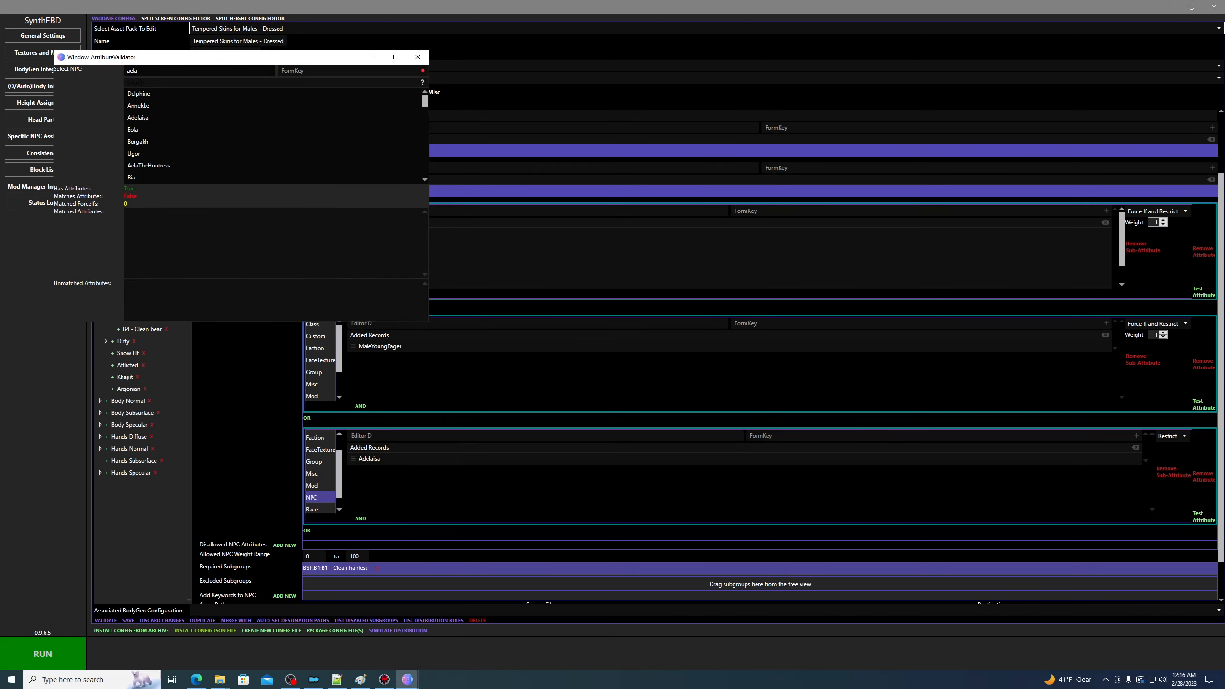
left_click(141, 94)
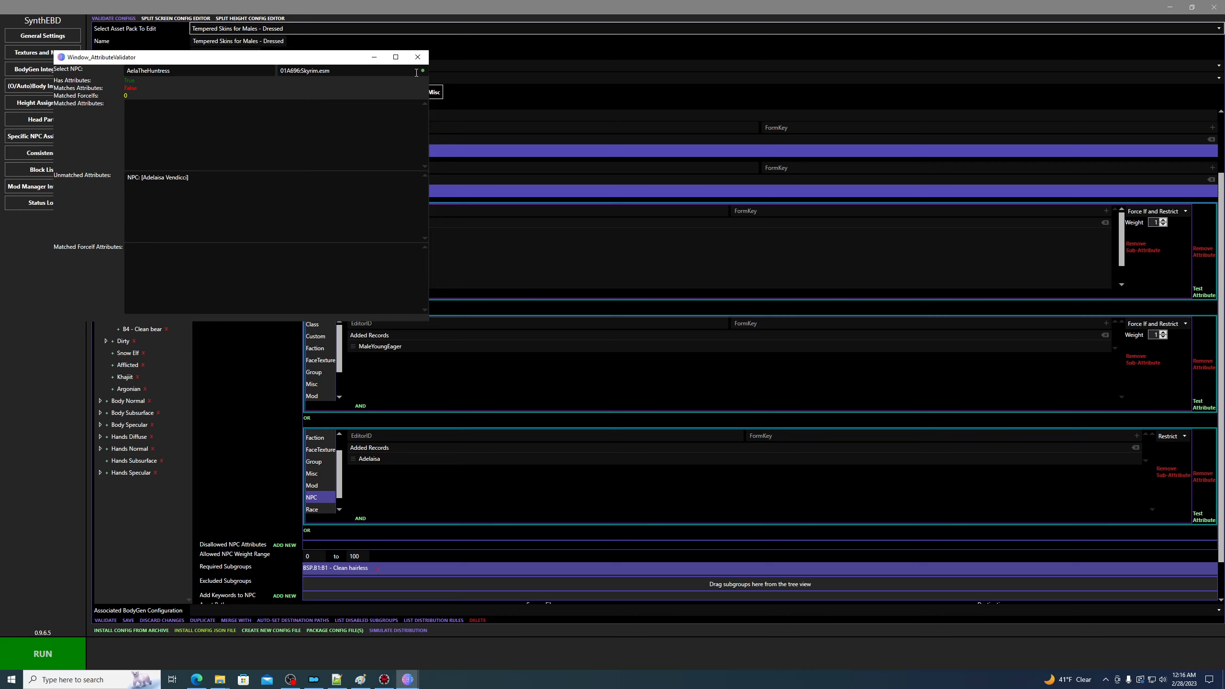
left_click(418, 56)
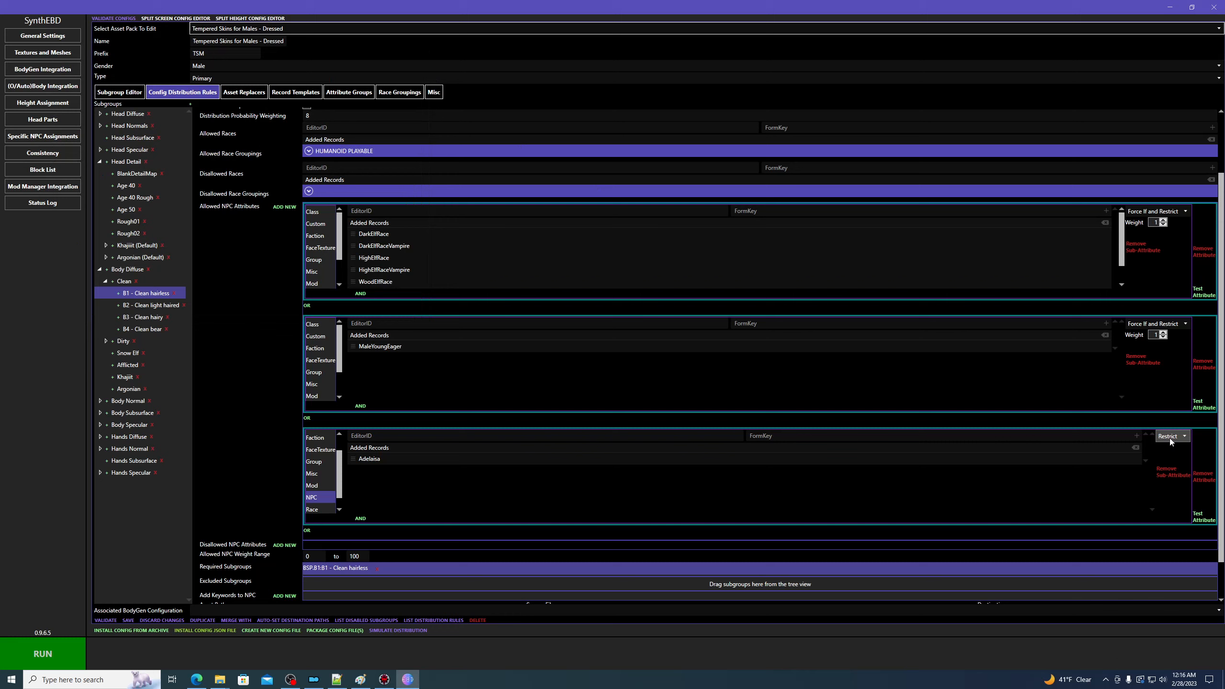
Cycle the third attribute's restriction mode through Restrict, Force If, and Force If and Restrict, ending on Force If.
left_click(1172, 441)
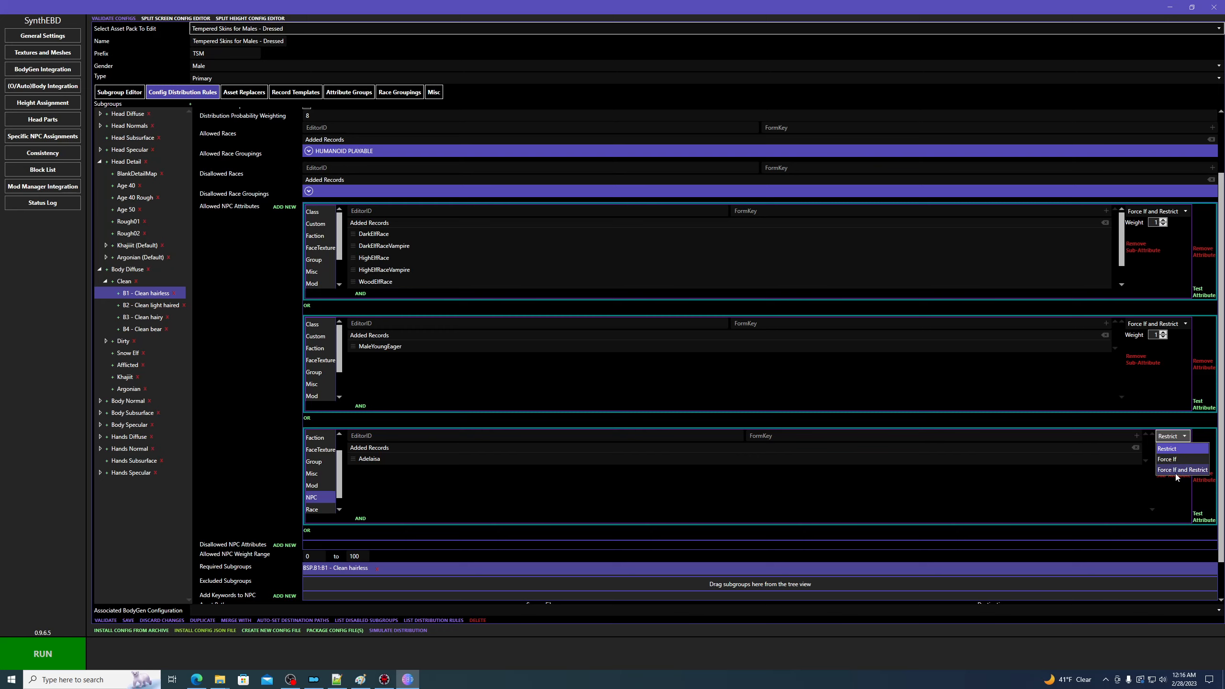
left_click(1164, 451)
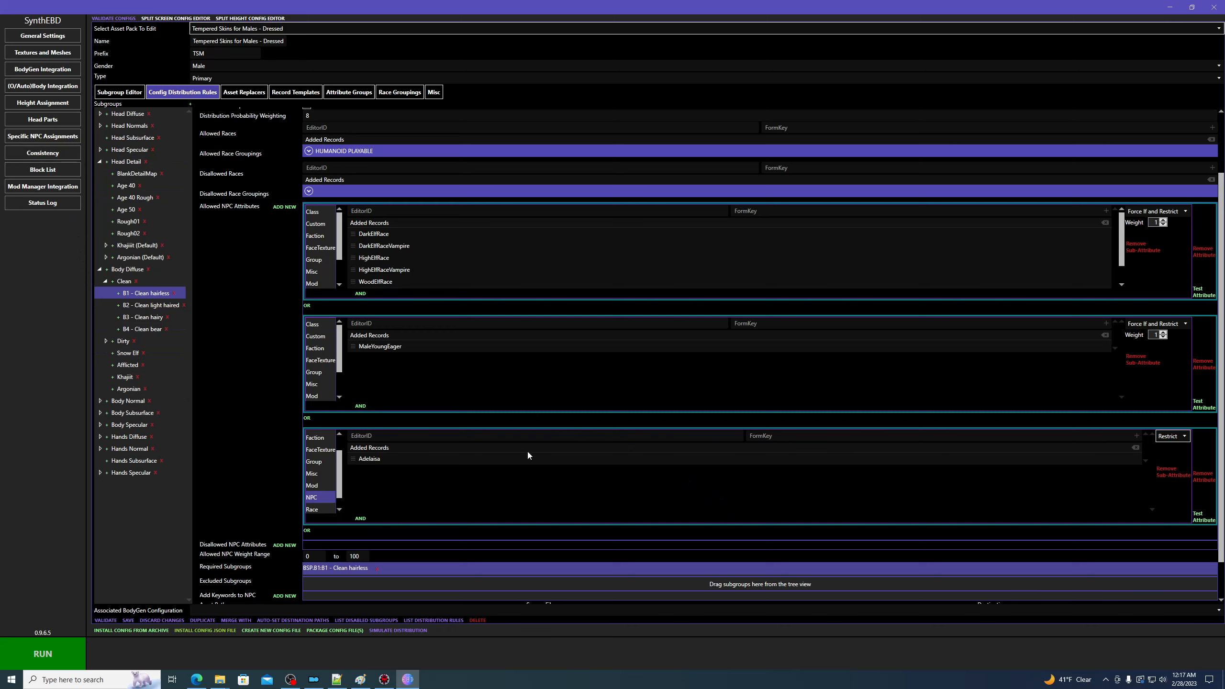
left_click(1172, 436)
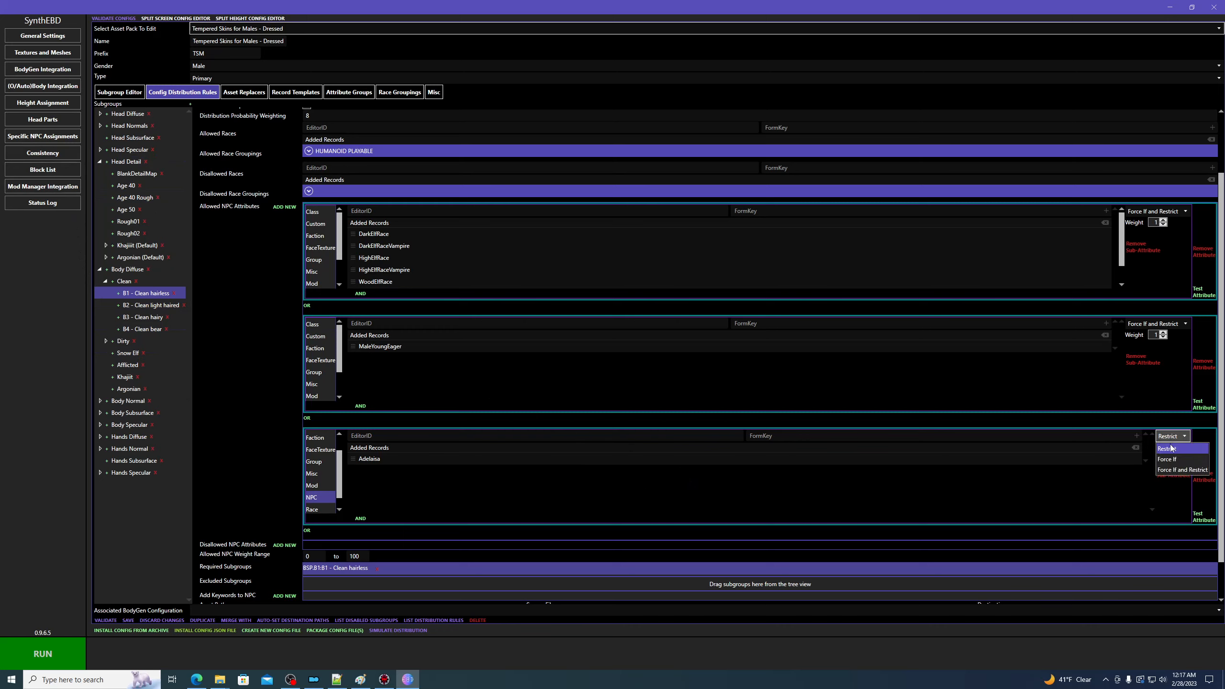
left_click(1167, 459)
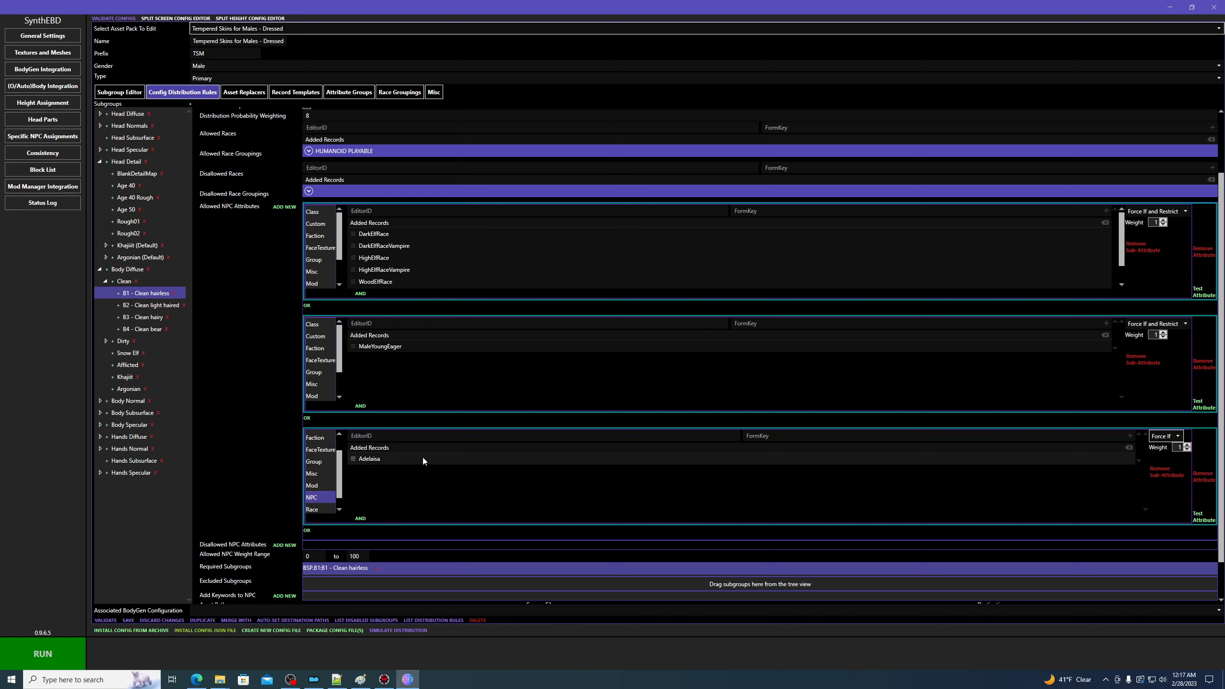
left_click(1178, 437)
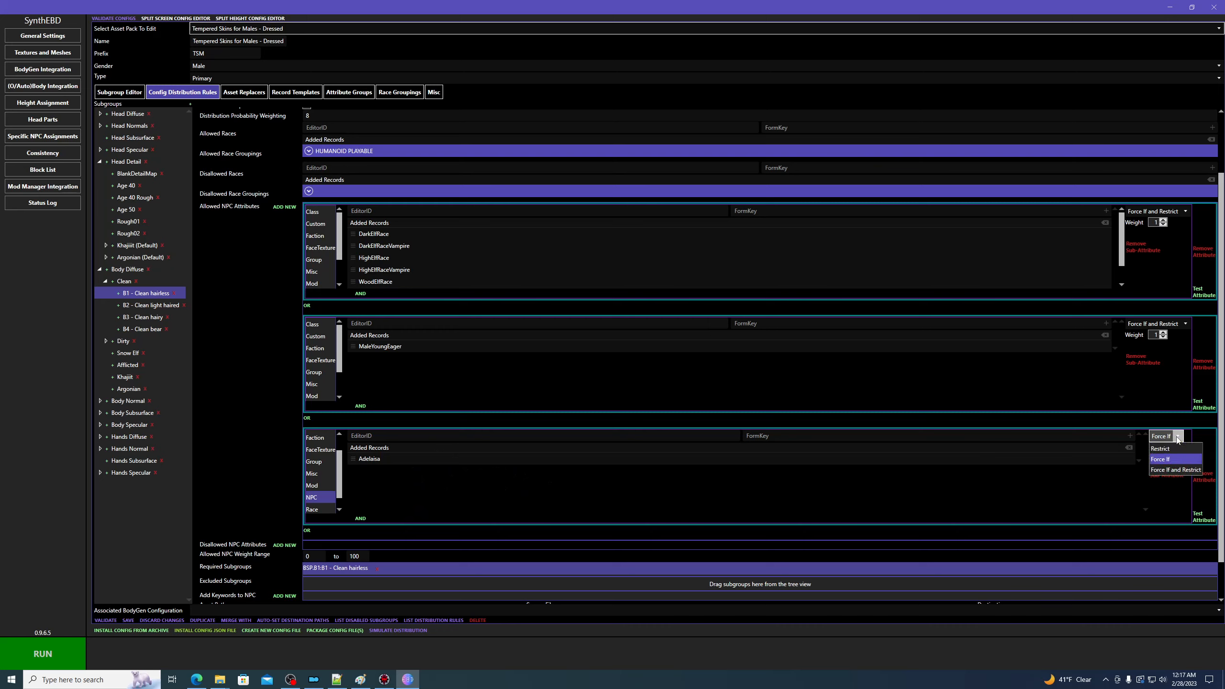
left_click(1176, 471)
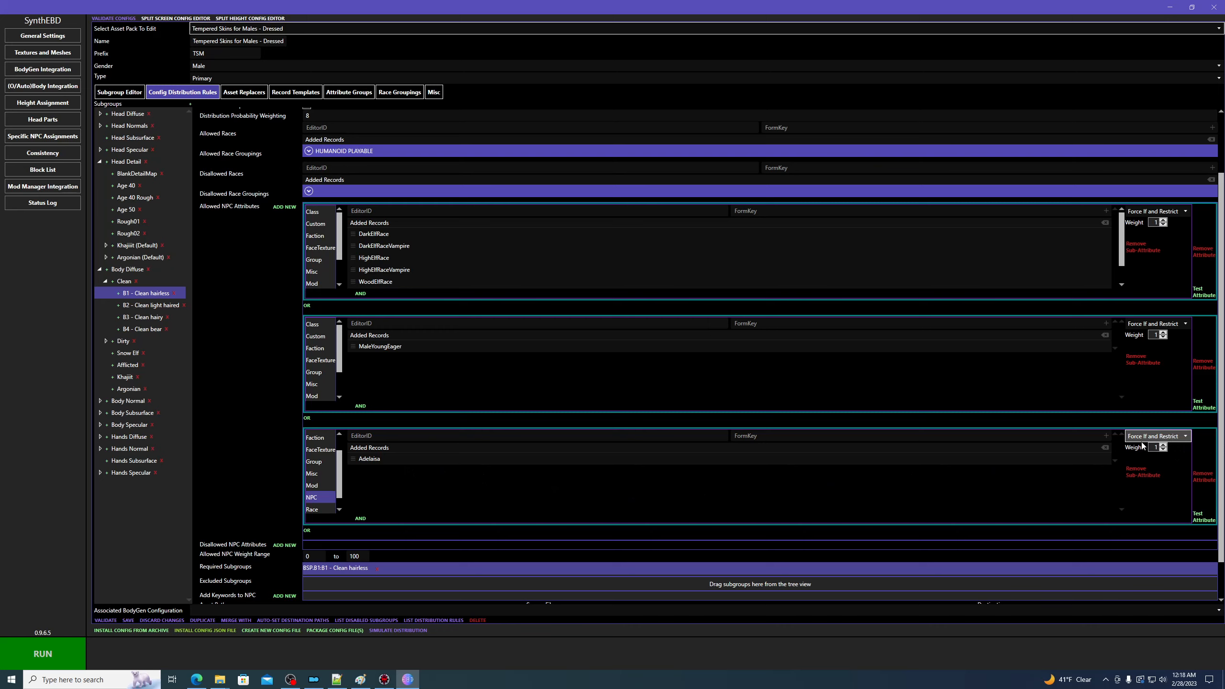
left_click(1155, 436)
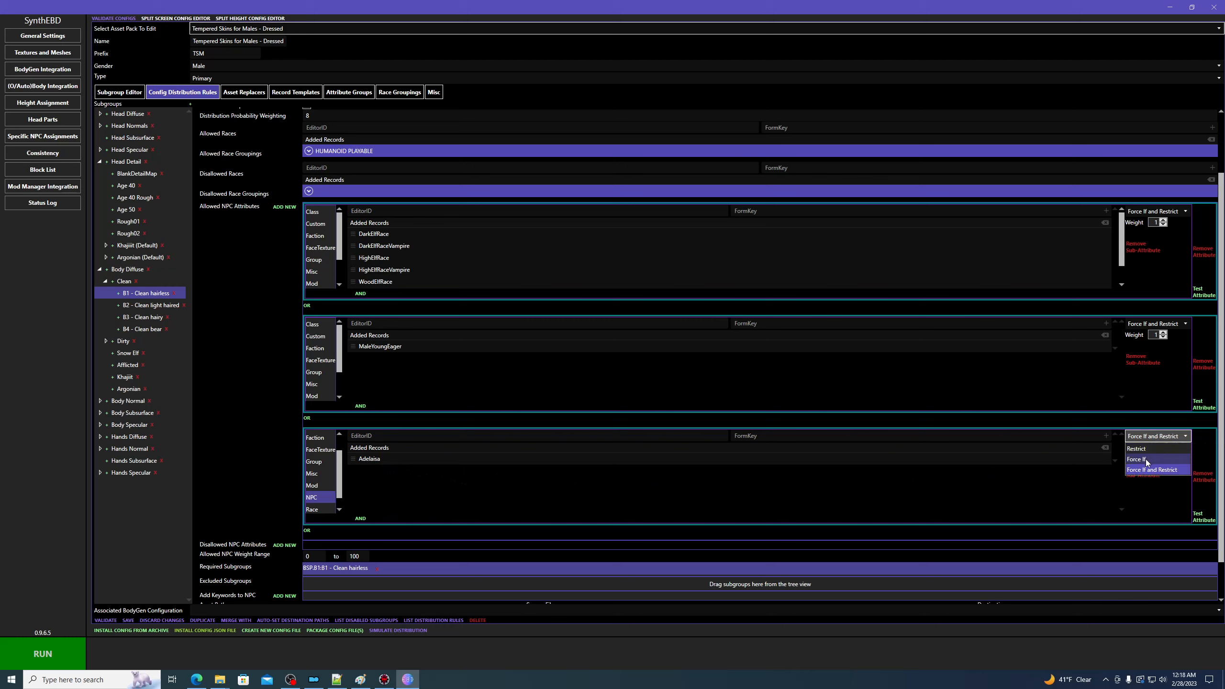
left_click(1147, 460)
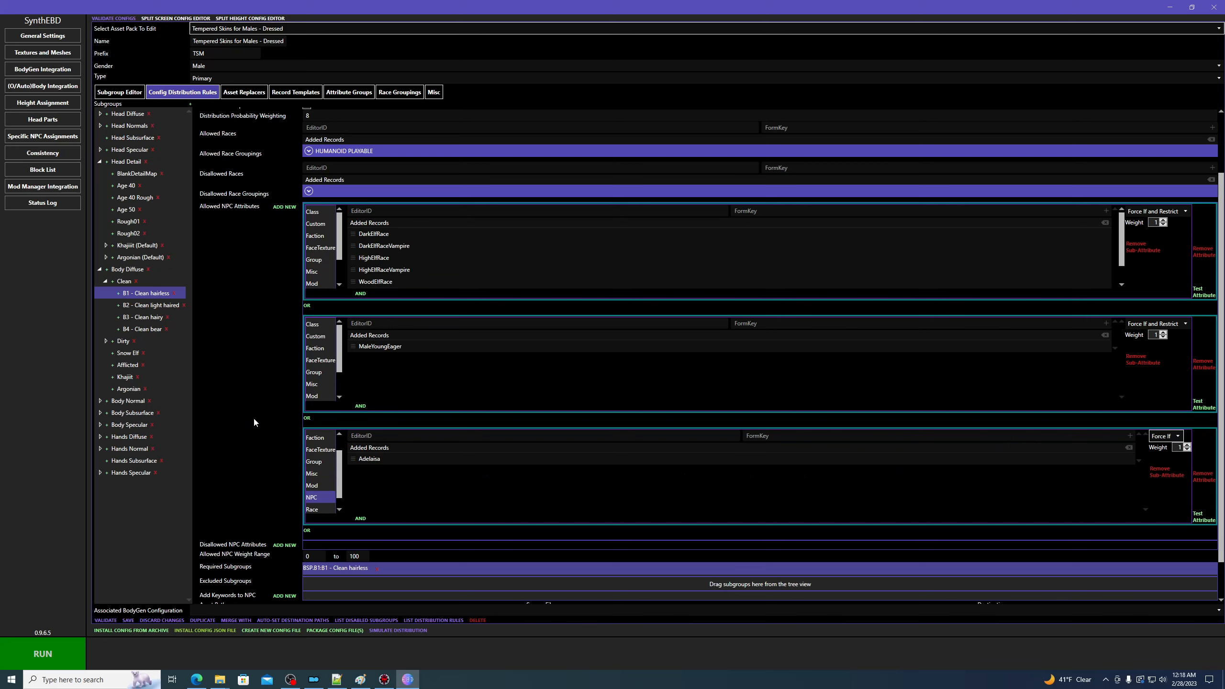
Review the distribution settings of B1 - Clean hairless and expand the Head Normals and E1 - Smooth subgroups.
scroll(254, 422, "up", 3)
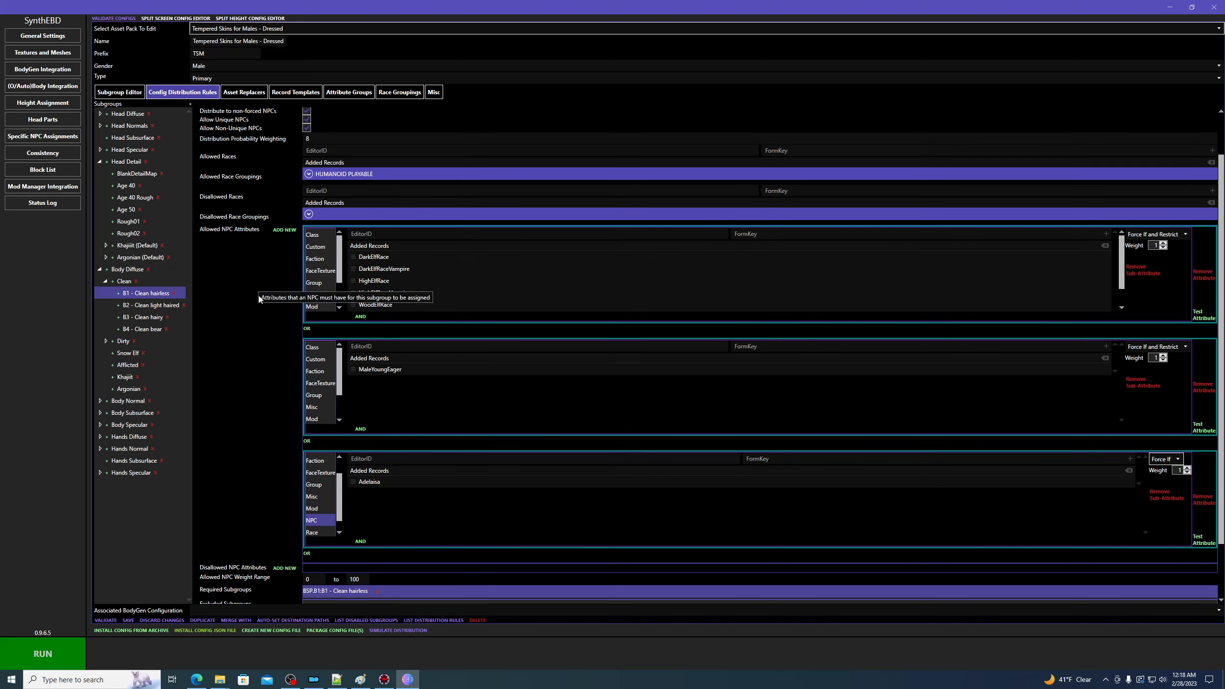
scroll(259, 296, "up", 1)
scroll(268, 251, "down", 2)
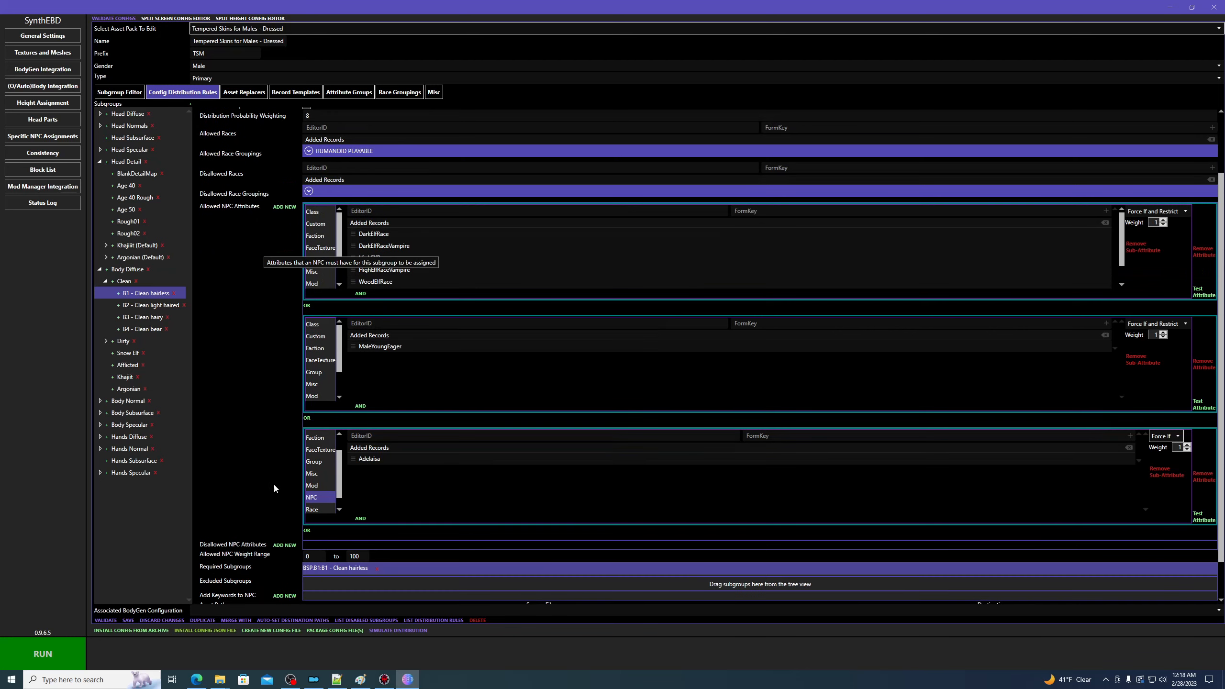
scroll(252, 363, "up", 3)
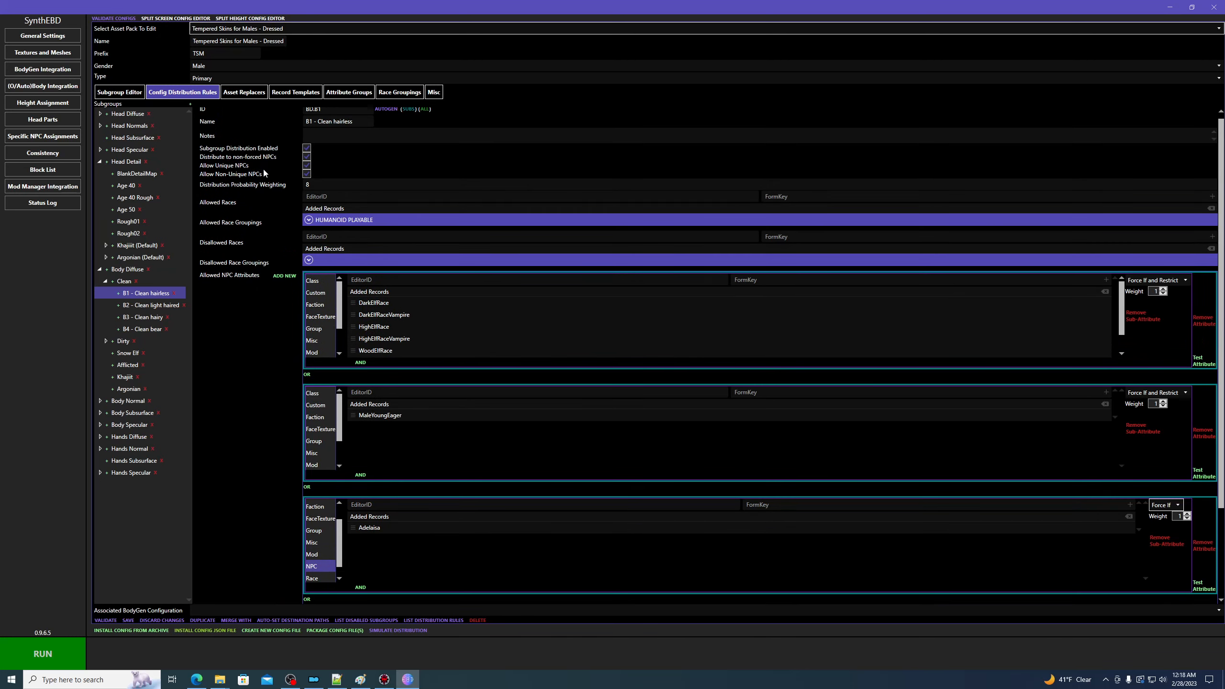
left_click(100, 125)
left_click(105, 138)
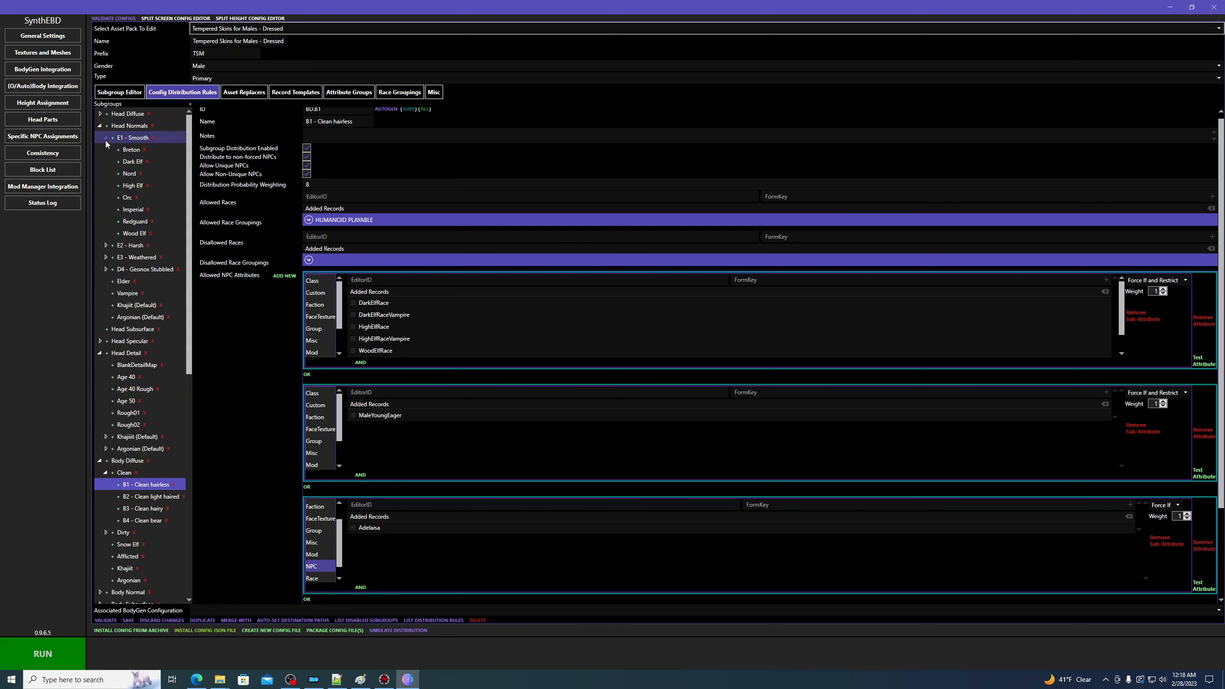
Change the third allowed attribute of B1 - Clean hairless to the Misc type and set its Unique condition to IsNot.
scroll(432, 485, "down", 1)
scroll(433, 491, "down", 1)
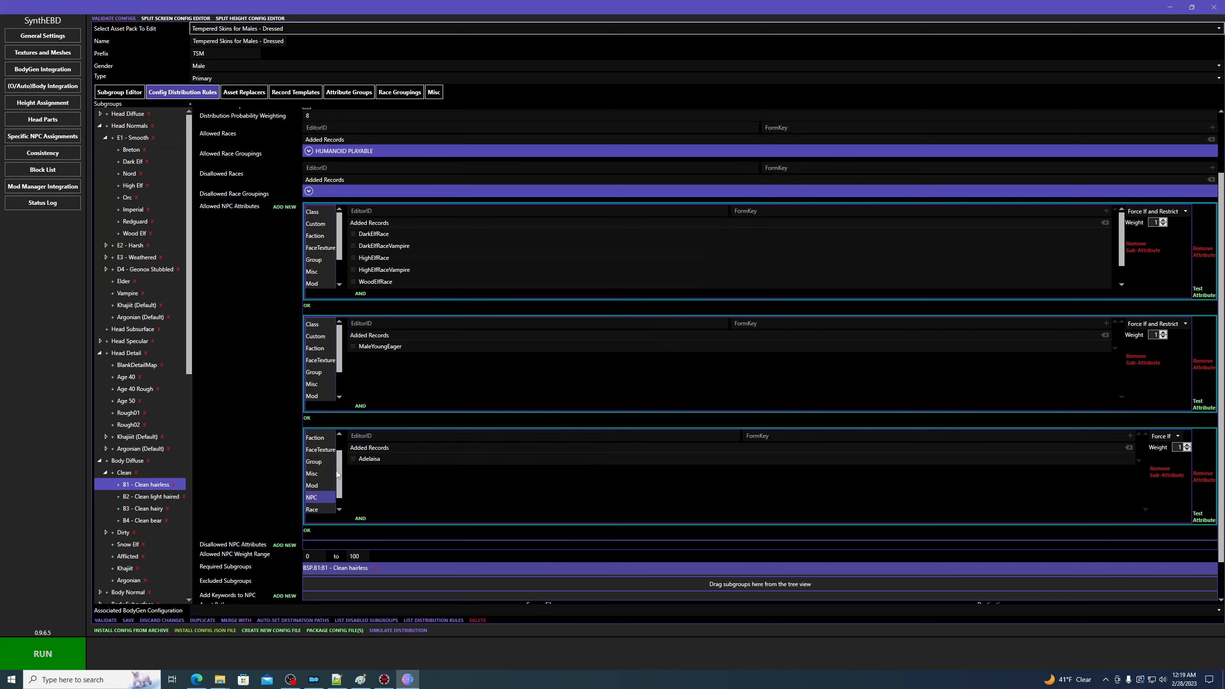
scroll(322, 475, "up", 1)
scroll(322, 475, "down", 2)
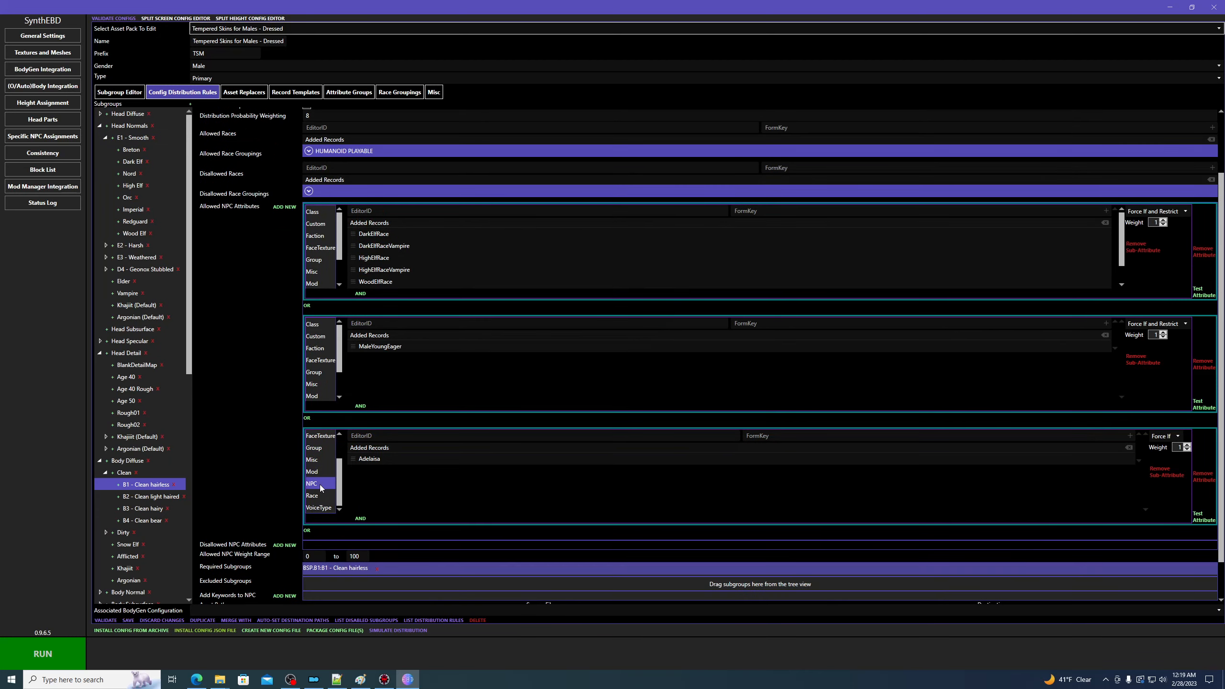
left_click(315, 482)
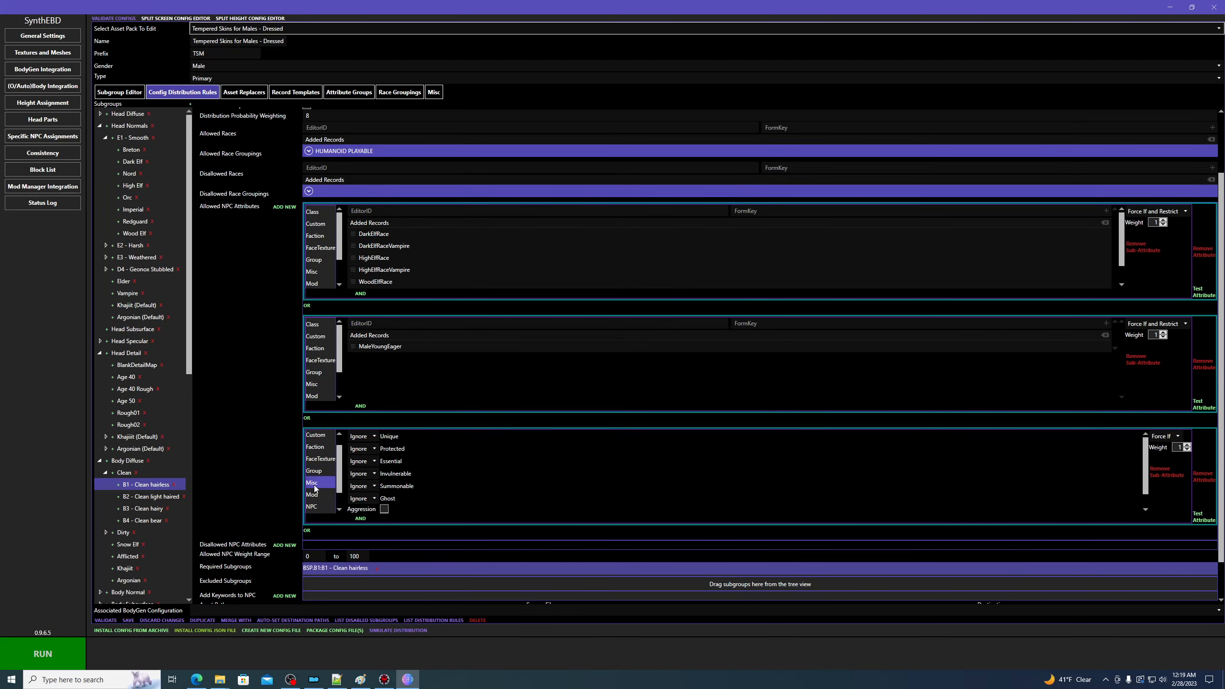
scroll(395, 412, "up", 2)
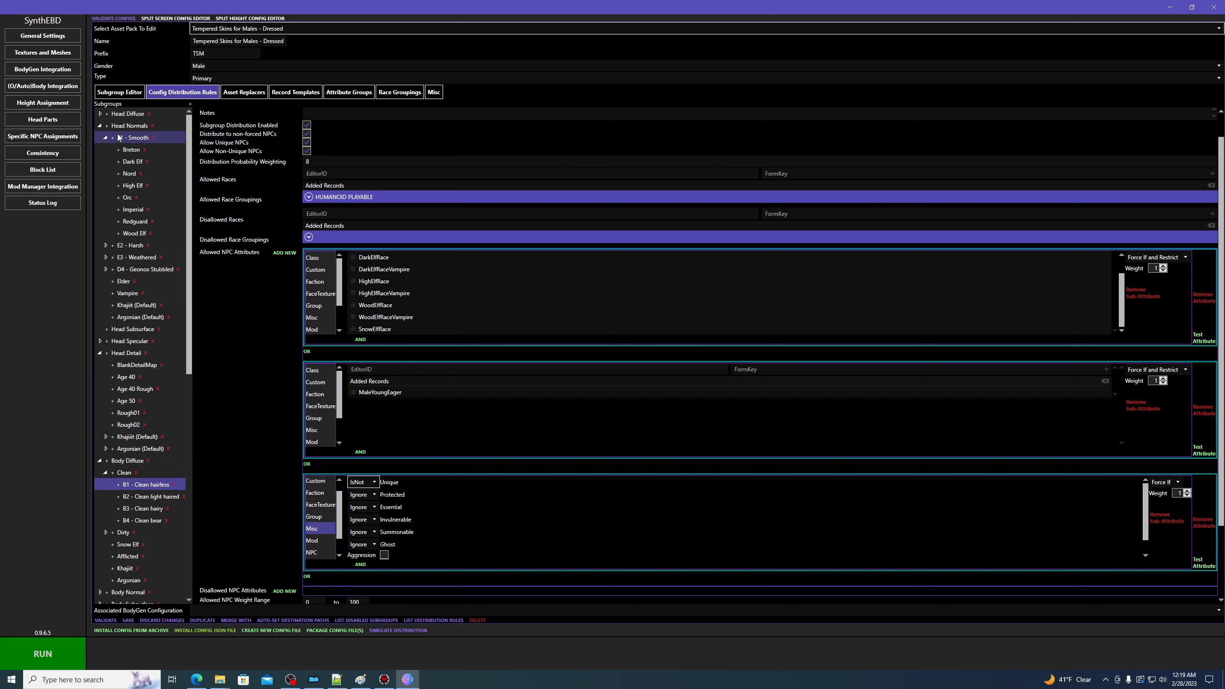
Add an allowed NPC attribute of the Misc type to B2 - Clean light haired and set its Essential condition to Is.
left_click(100, 127)
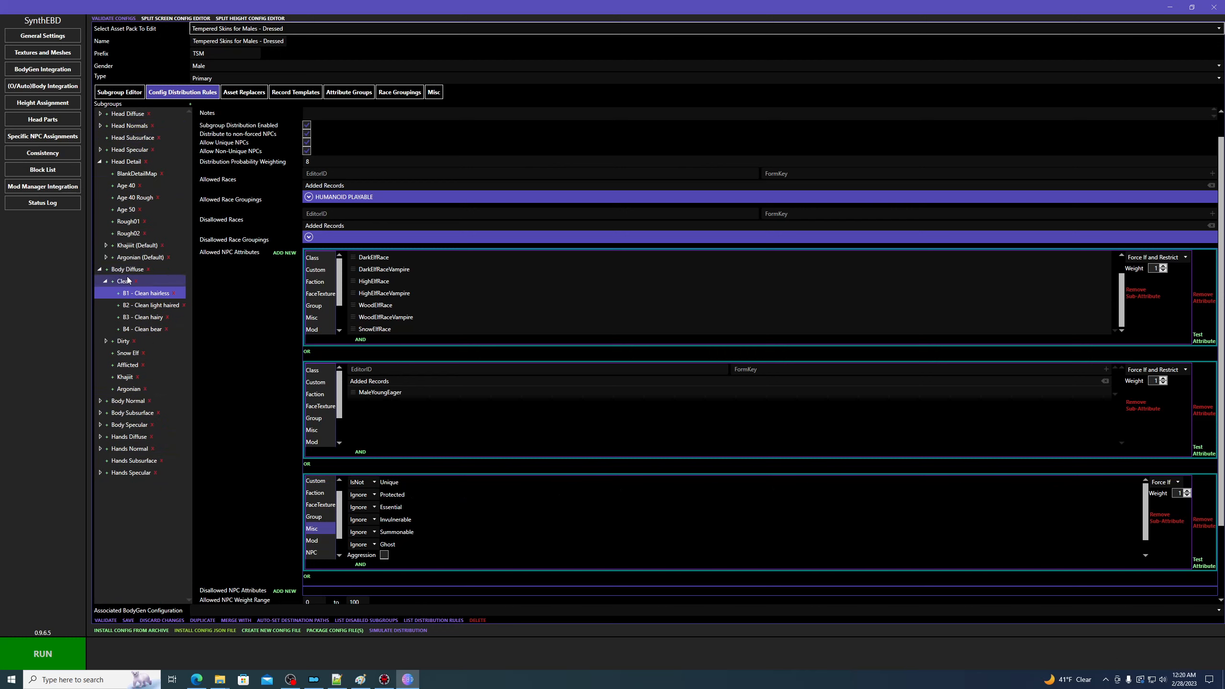
left_click(138, 306)
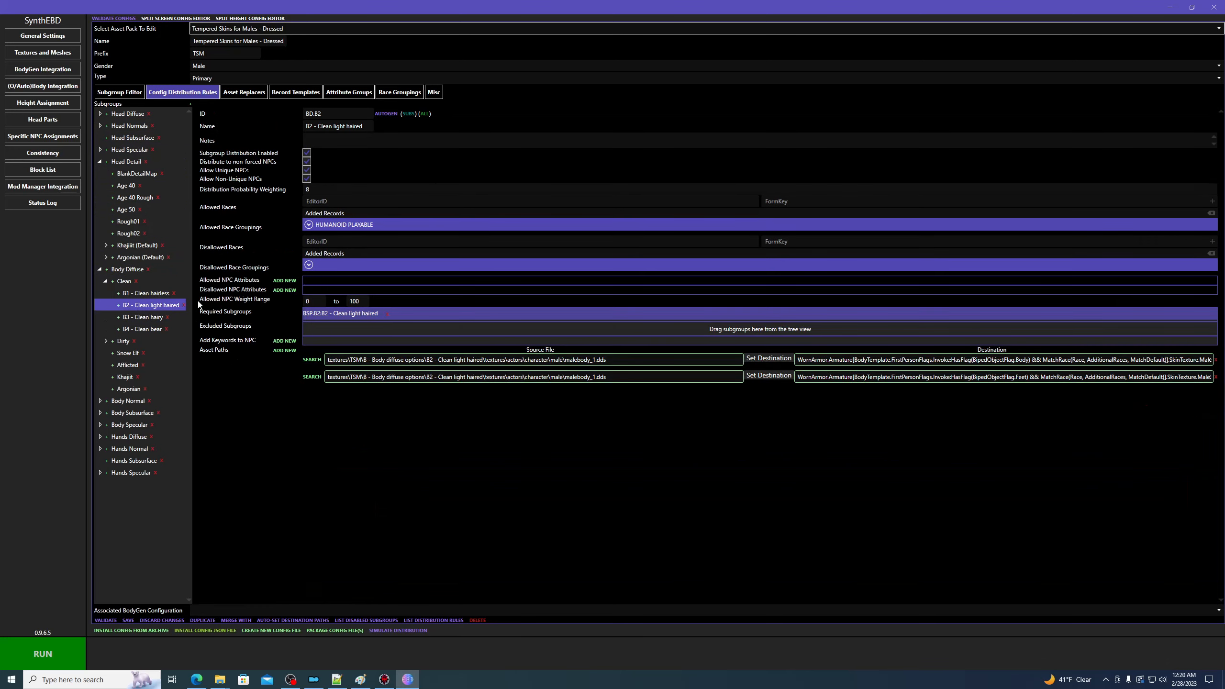
left_click(284, 280)
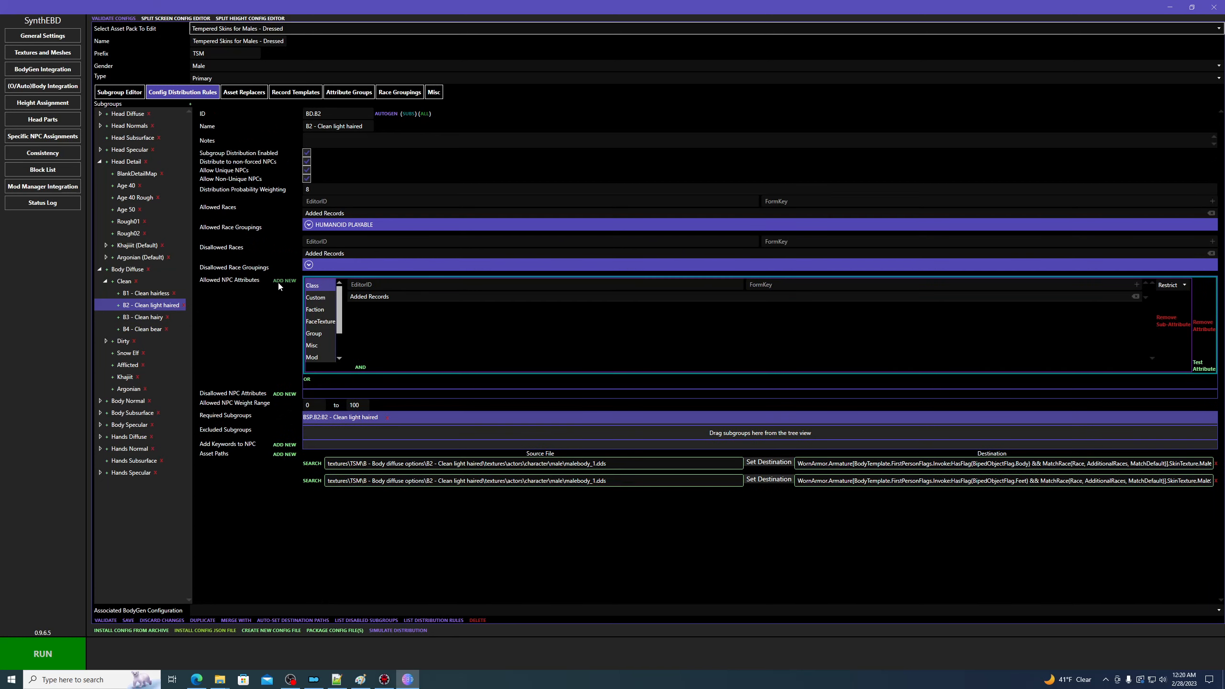
scroll(318, 308, "down", 1)
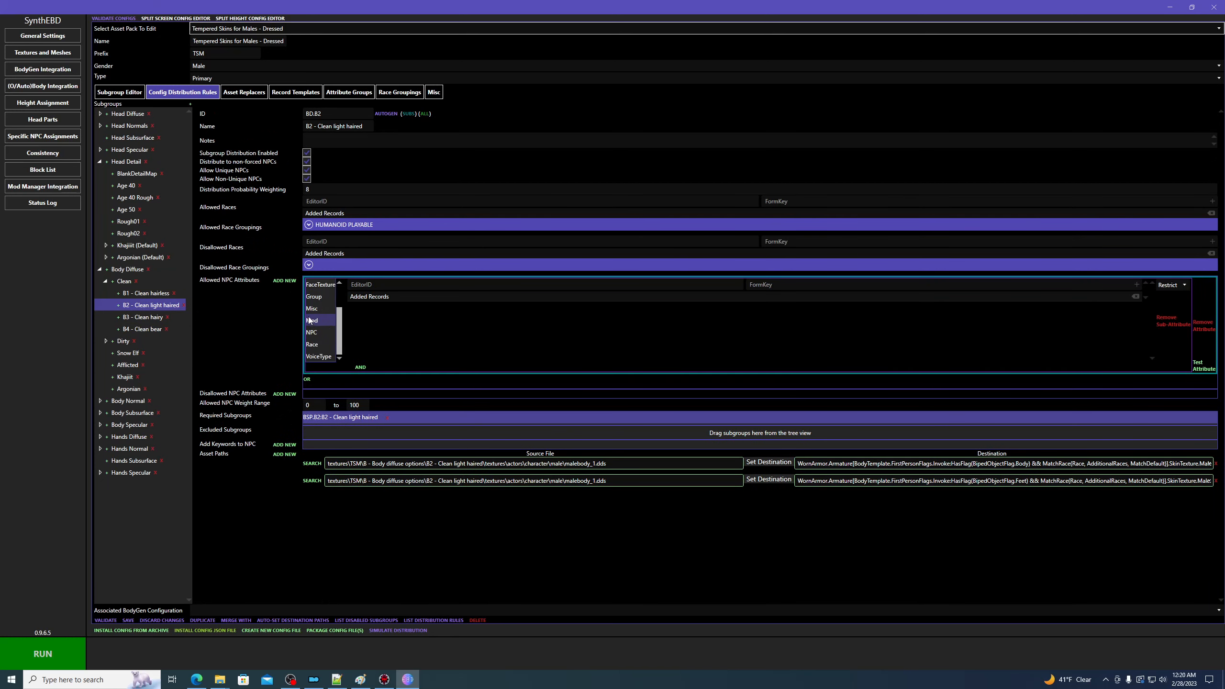
left_click(318, 309)
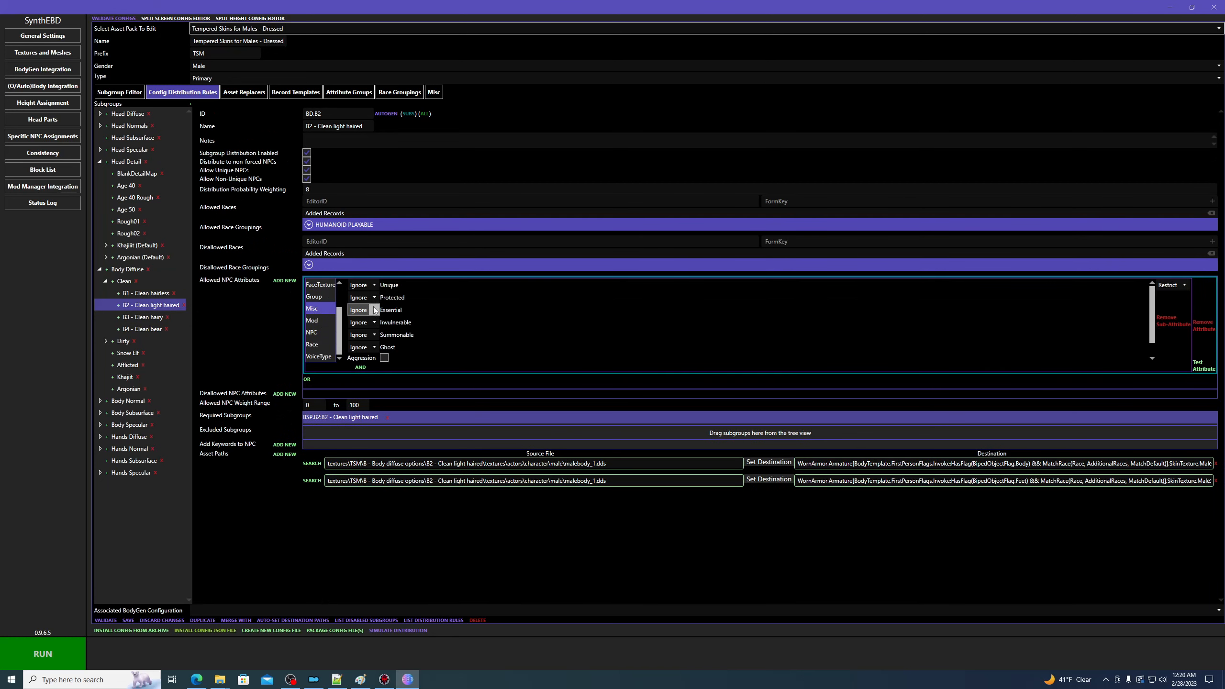
left_click(362, 309)
left_click(360, 333)
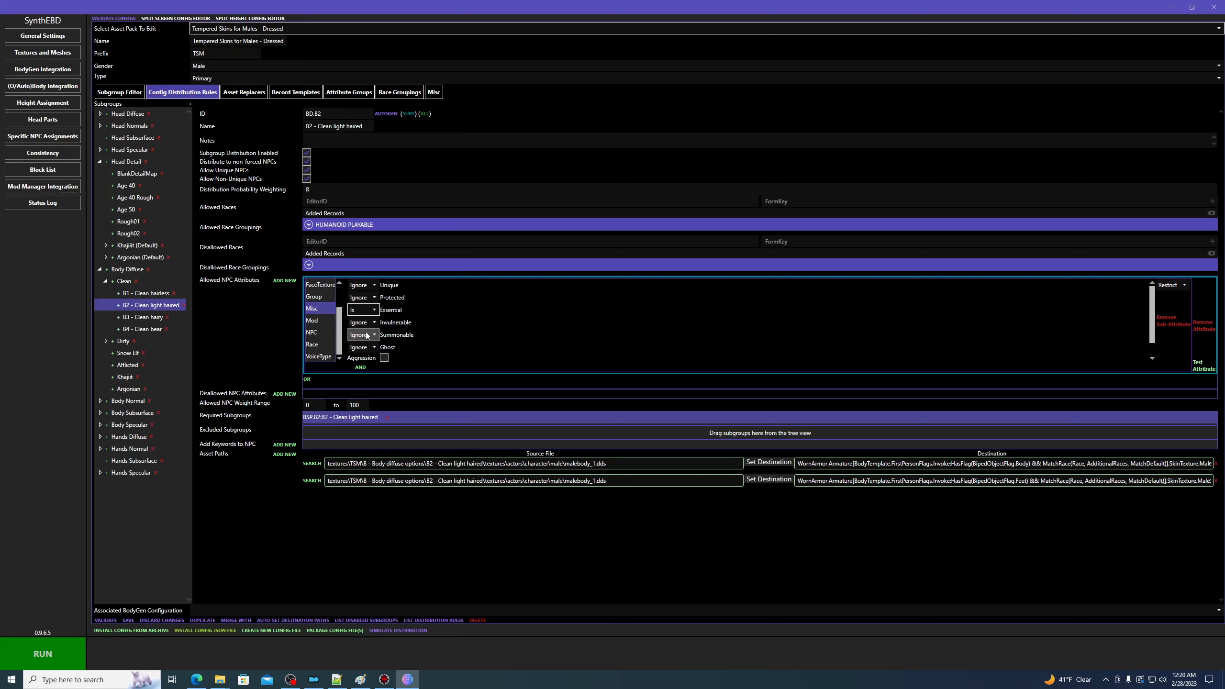
Set the Essential attribute on B2 - Clean light haired to Force If with a weight of 2.
left_click(1171, 285)
left_click(1168, 308)
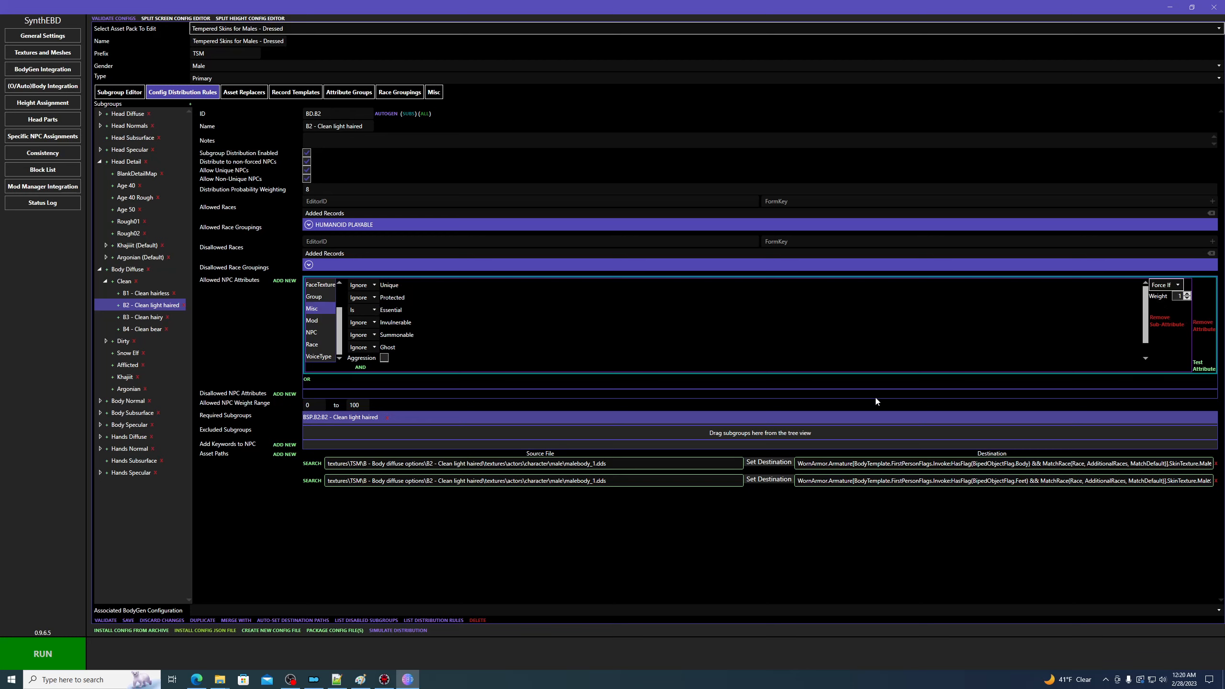
left_click(153, 293)
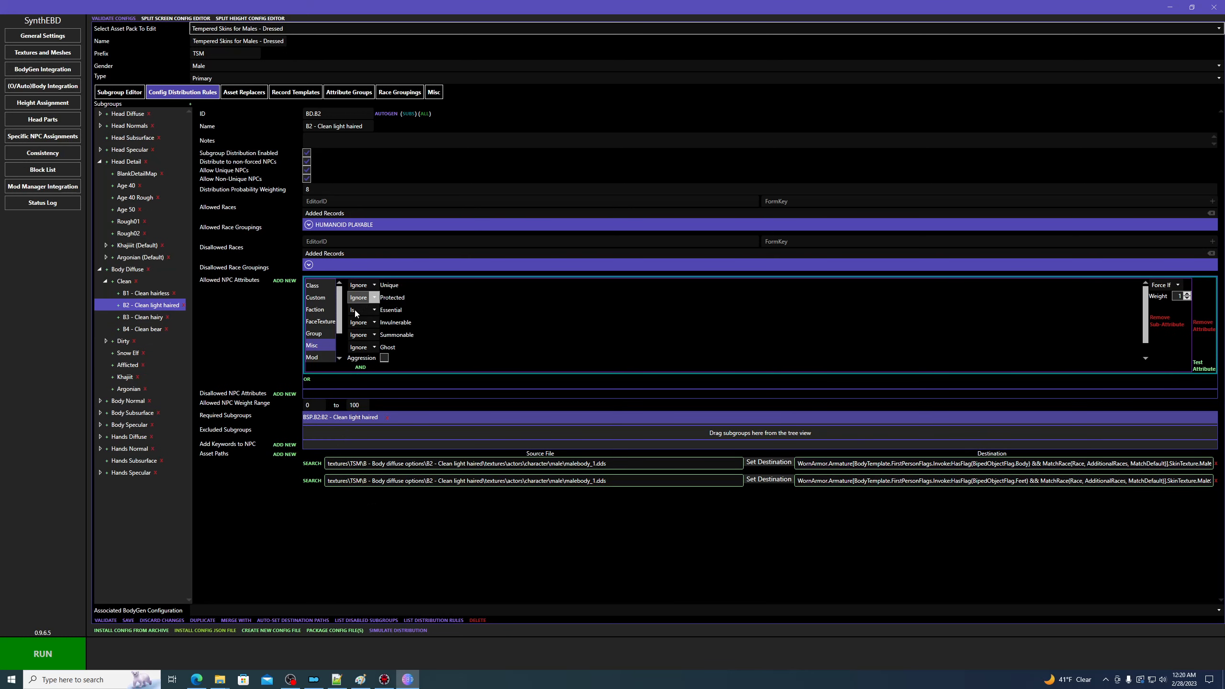
left_click(1187, 294)
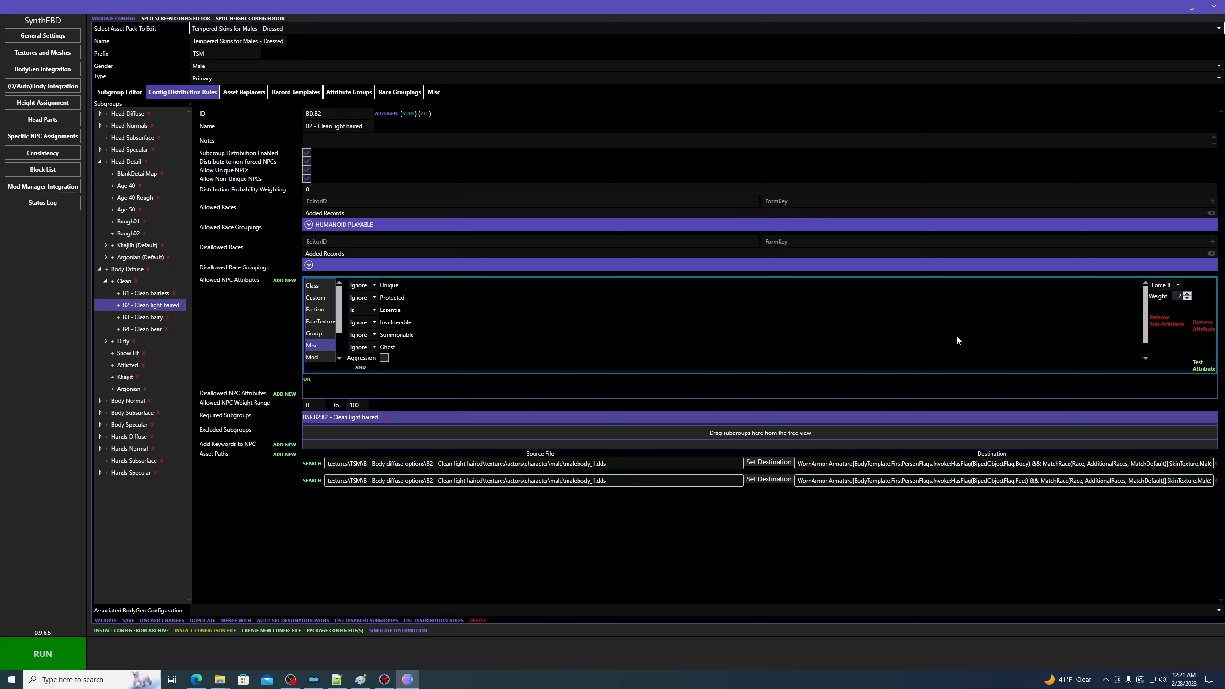
Try the Force If and Restrict mode on the Essential attribute of B2 - Clean light haired, and return it to Force If.
left_click(1177, 285)
left_click(1172, 318)
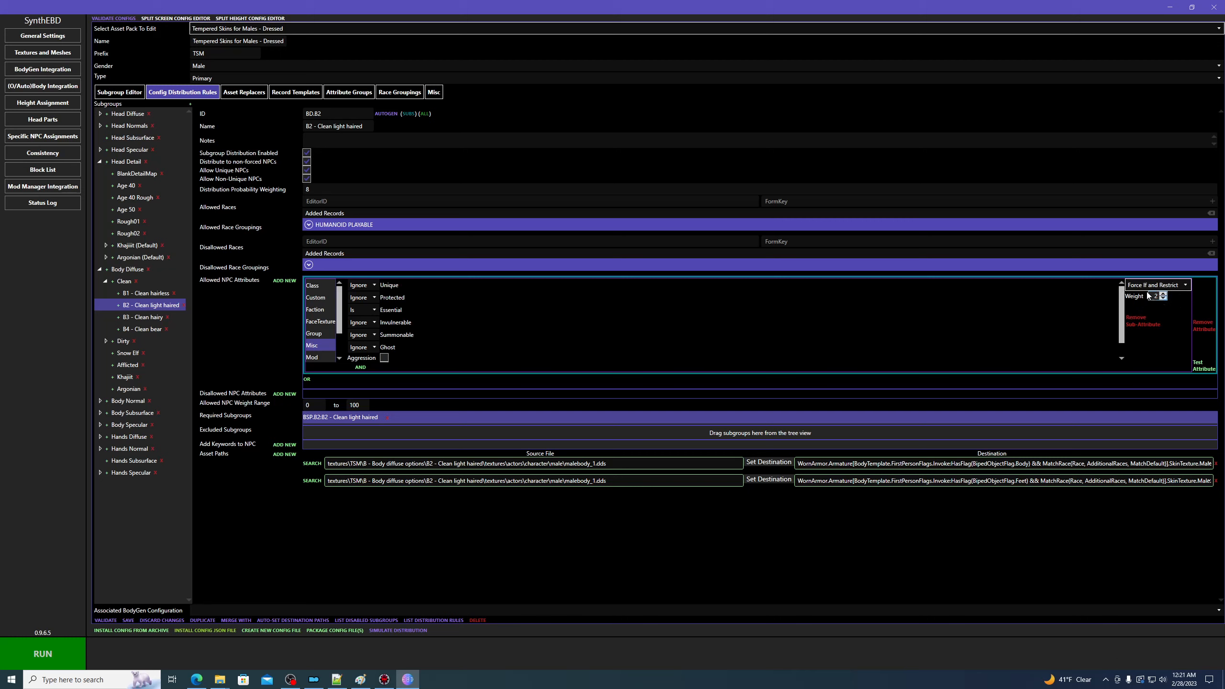
left_click(1159, 285)
left_click(1150, 306)
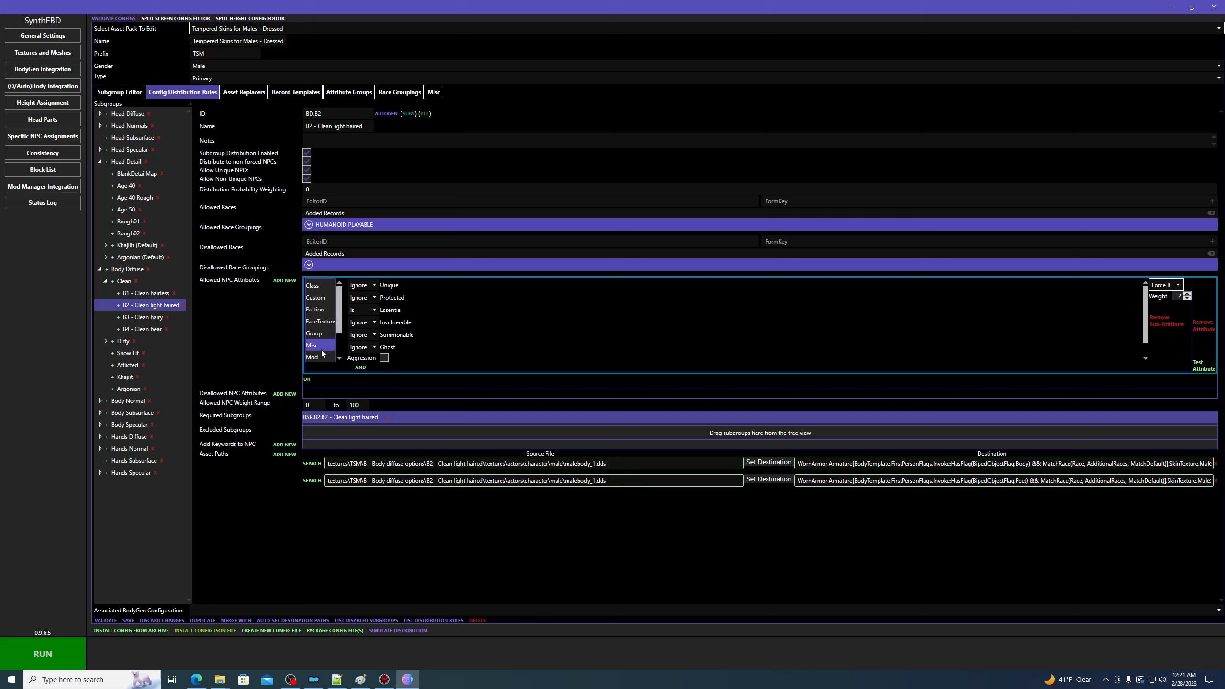
Change the allowed NPC attribute of B2 - Clean light haired to the Custom type.
left_click(320, 298)
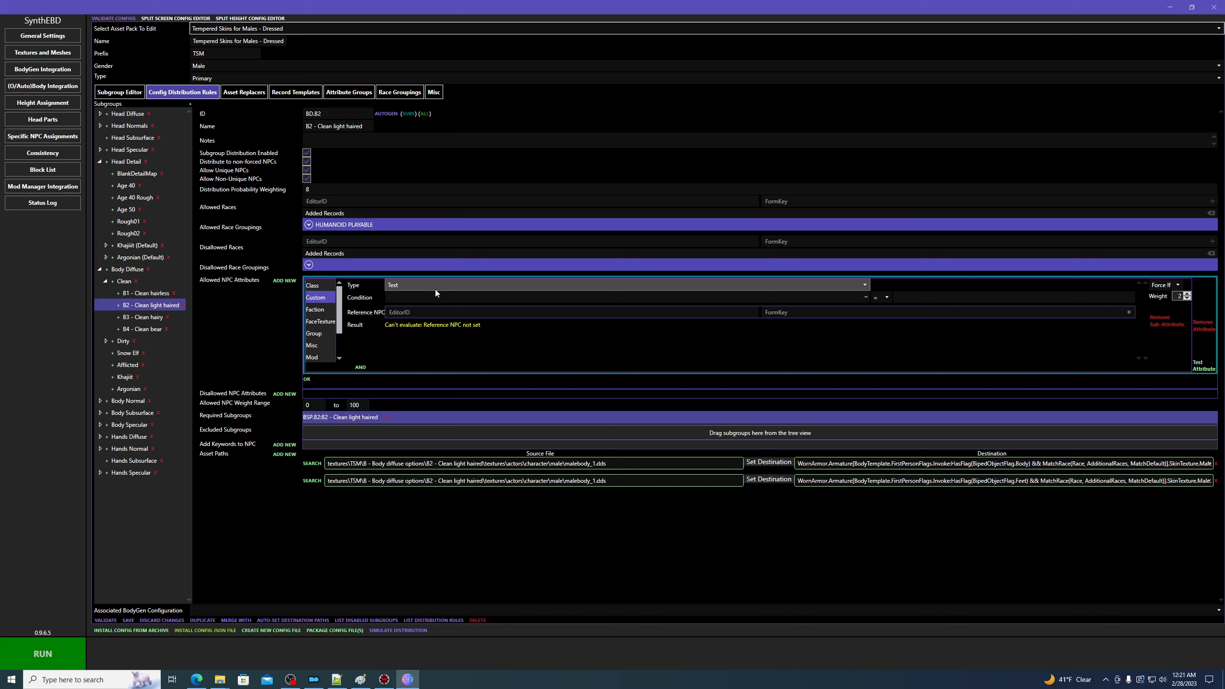
scroll(311, 344, "down", 1)
scroll(311, 344, "up", 1)
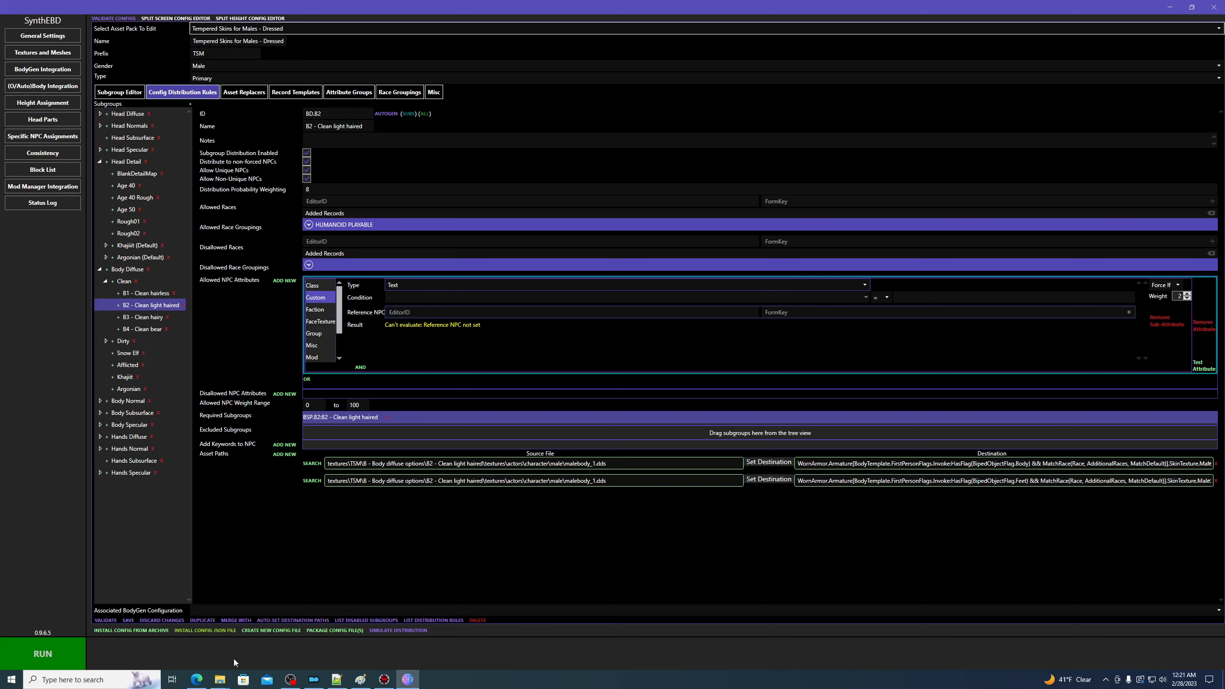
Switch to the SynthEBD README in Edge and play its Custom attributes video full screen through the reference NPC selection.
left_click(197, 684)
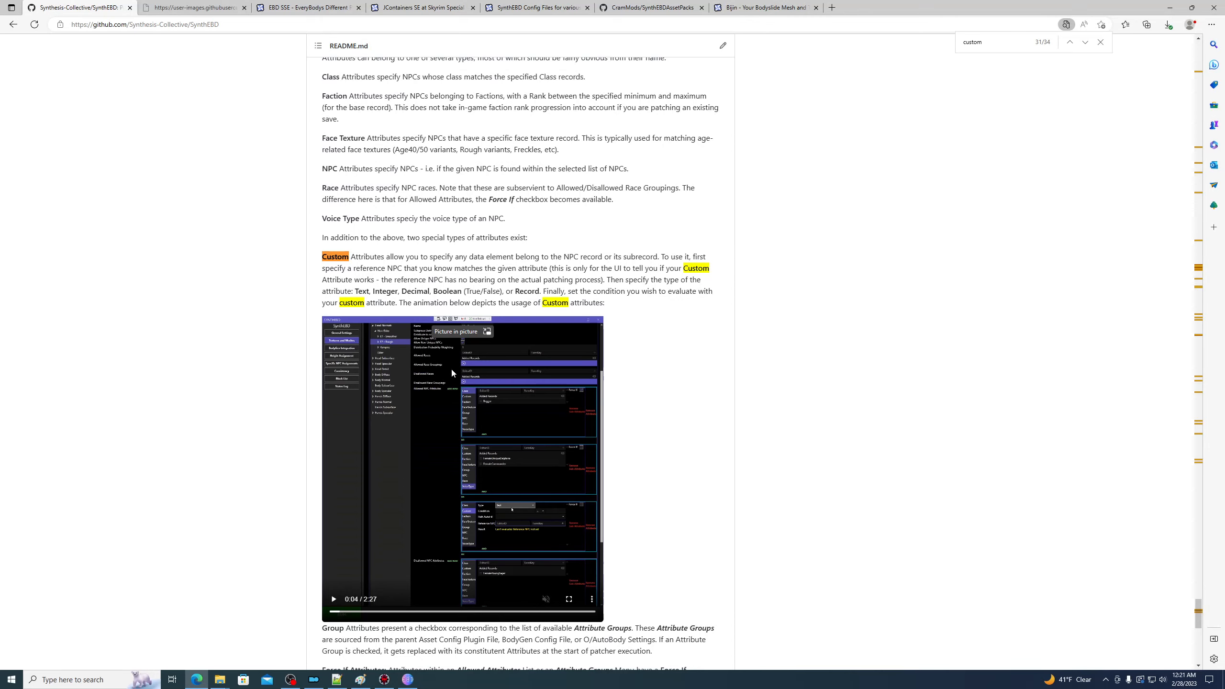
left_click(565, 604)
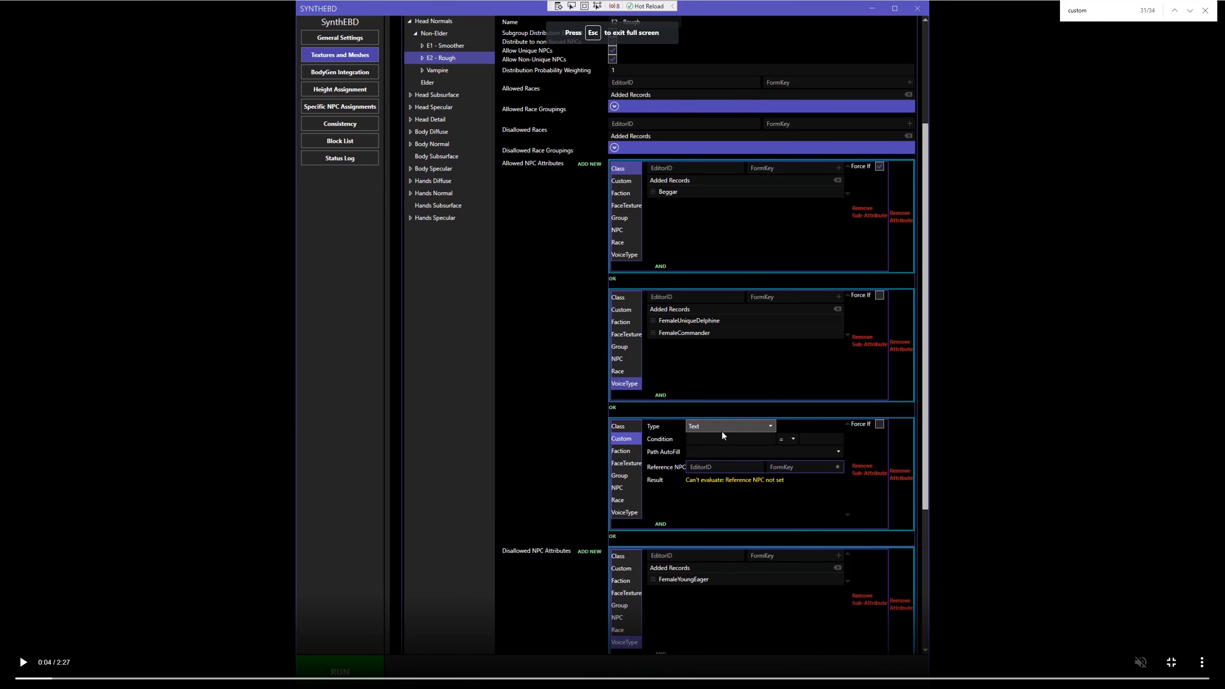
left_click(23, 663)
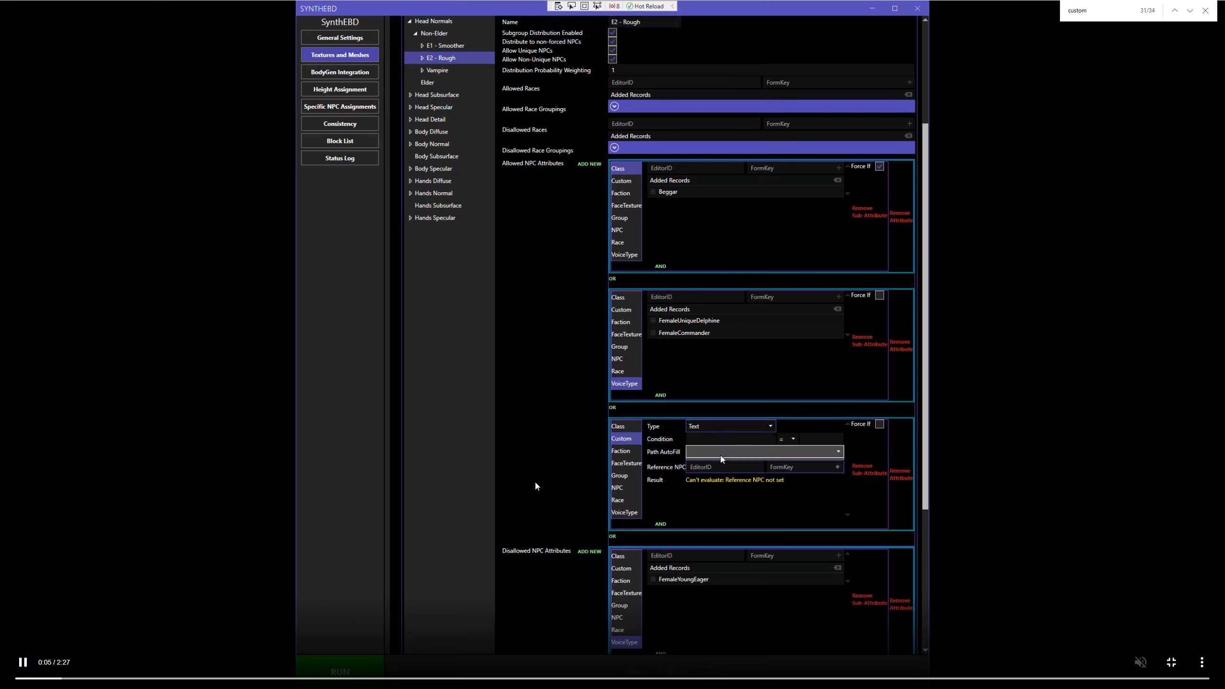
left_click(23, 662)
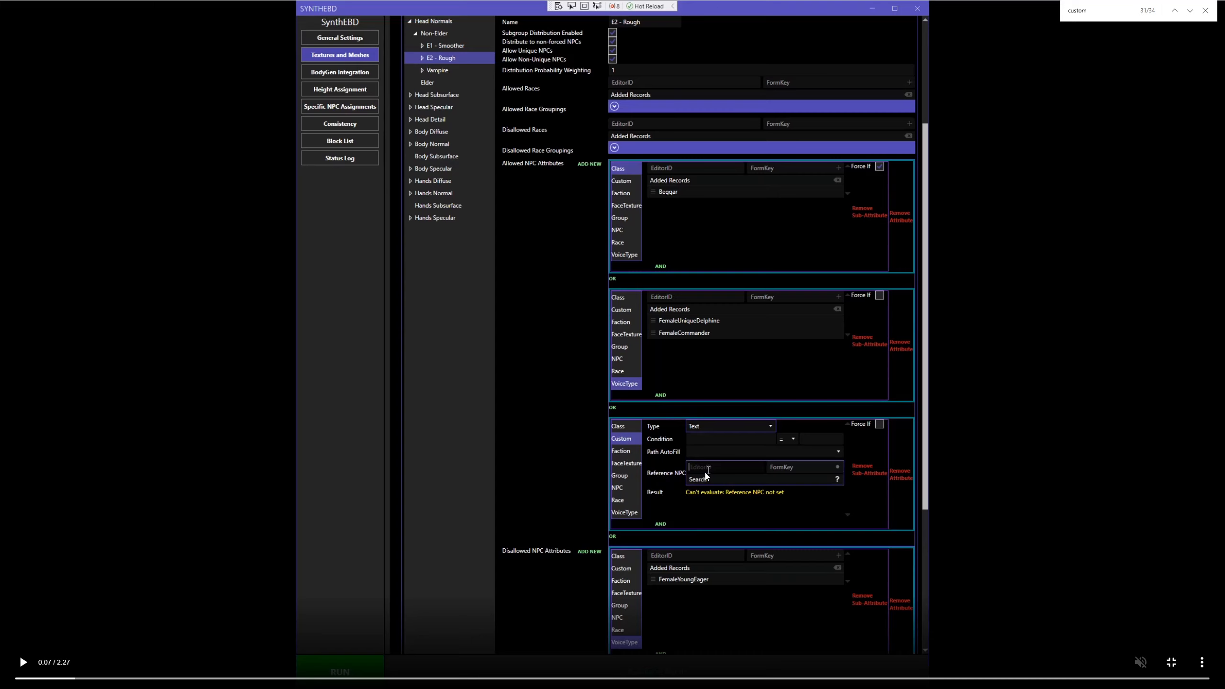
left_click(22, 663)
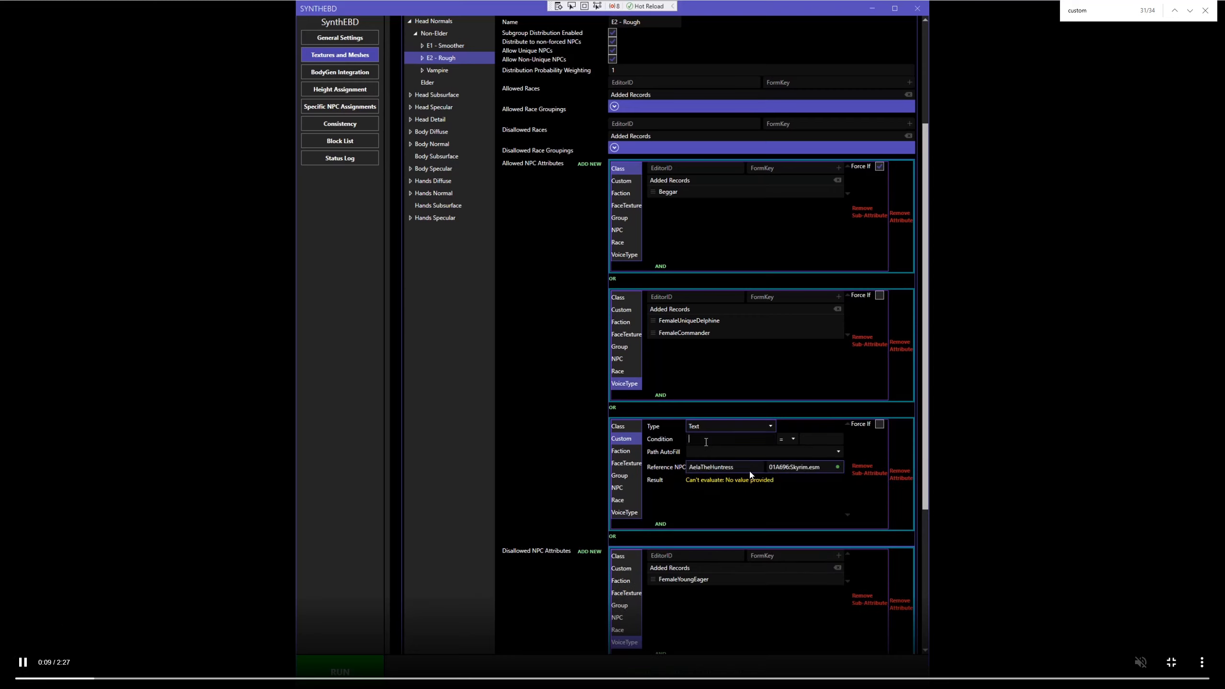
left_click(23, 662)
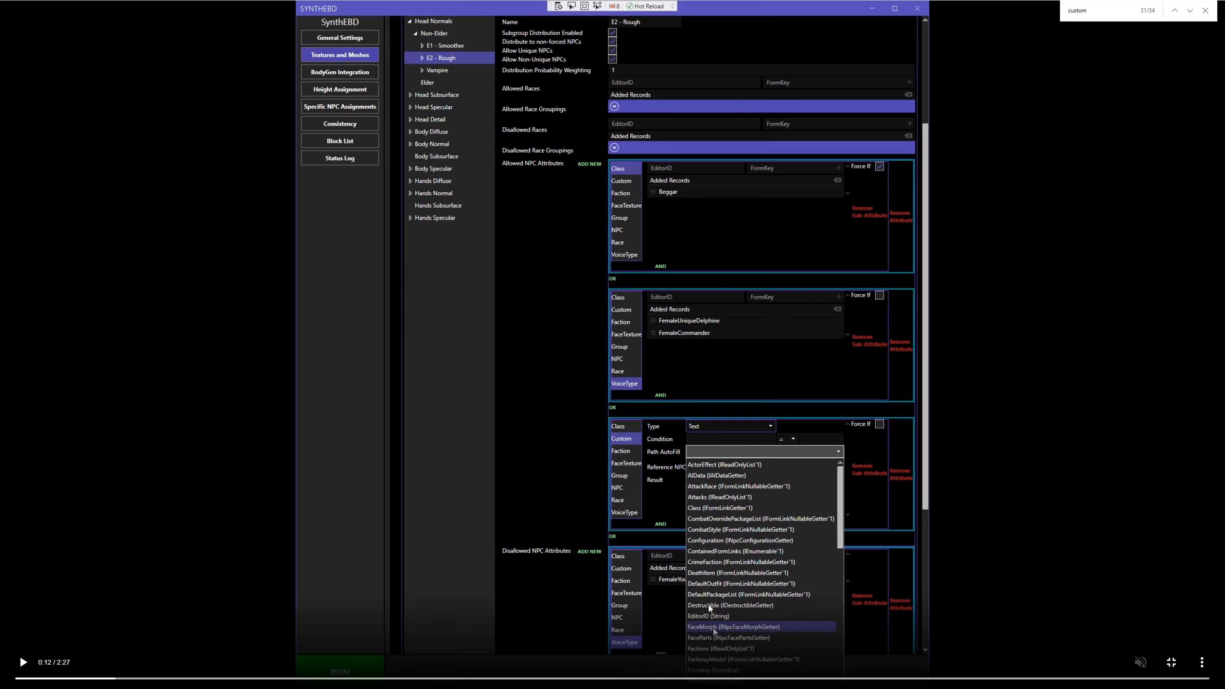
Continue the video in short stretches to examine how a Text condition compares the EditorID path with a value.
left_click(23, 662)
left_click(23, 664)
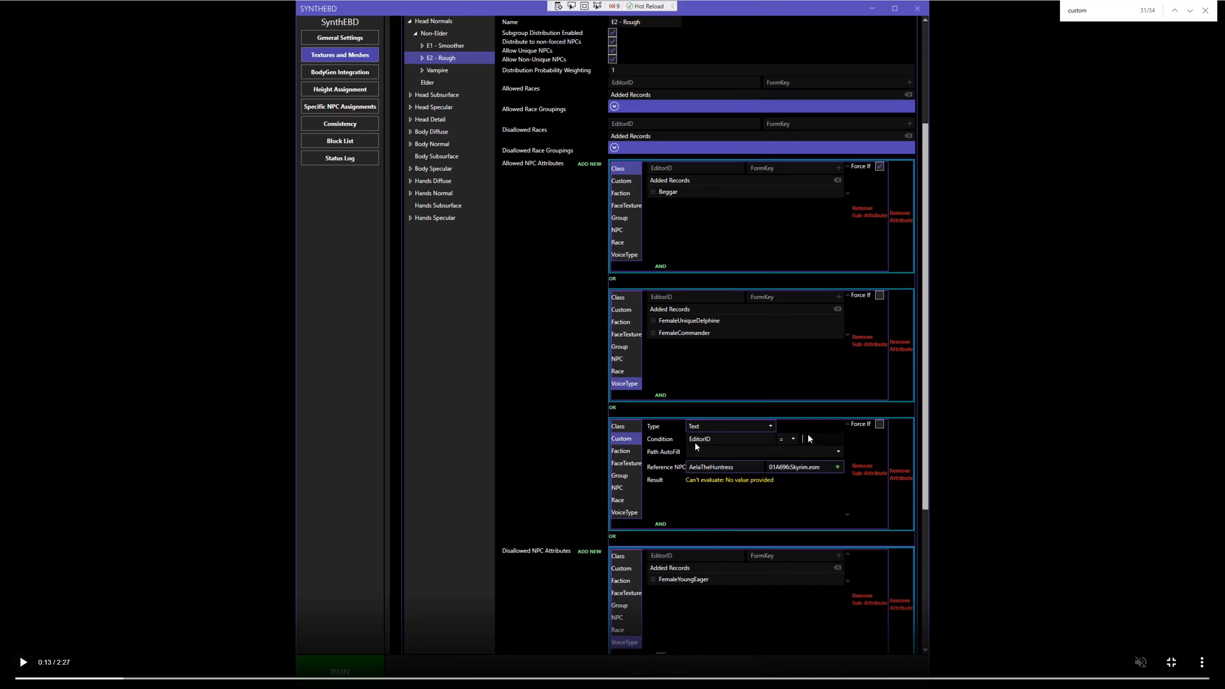
left_click(22, 663)
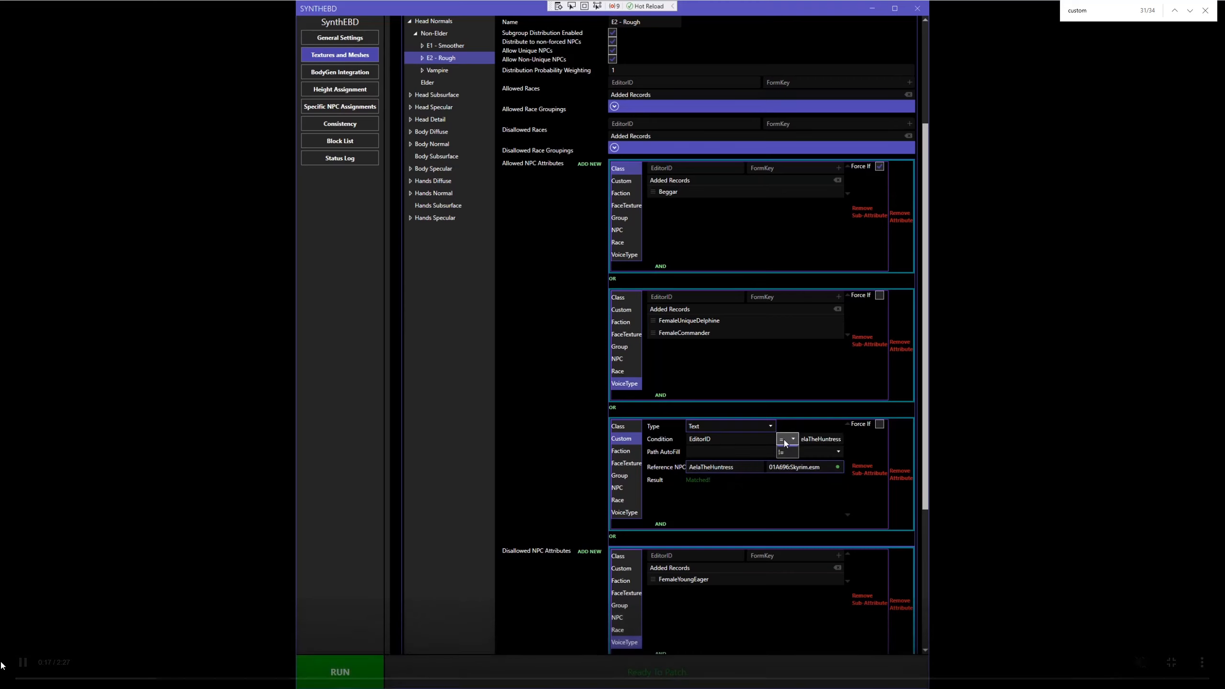
left_click(21, 663)
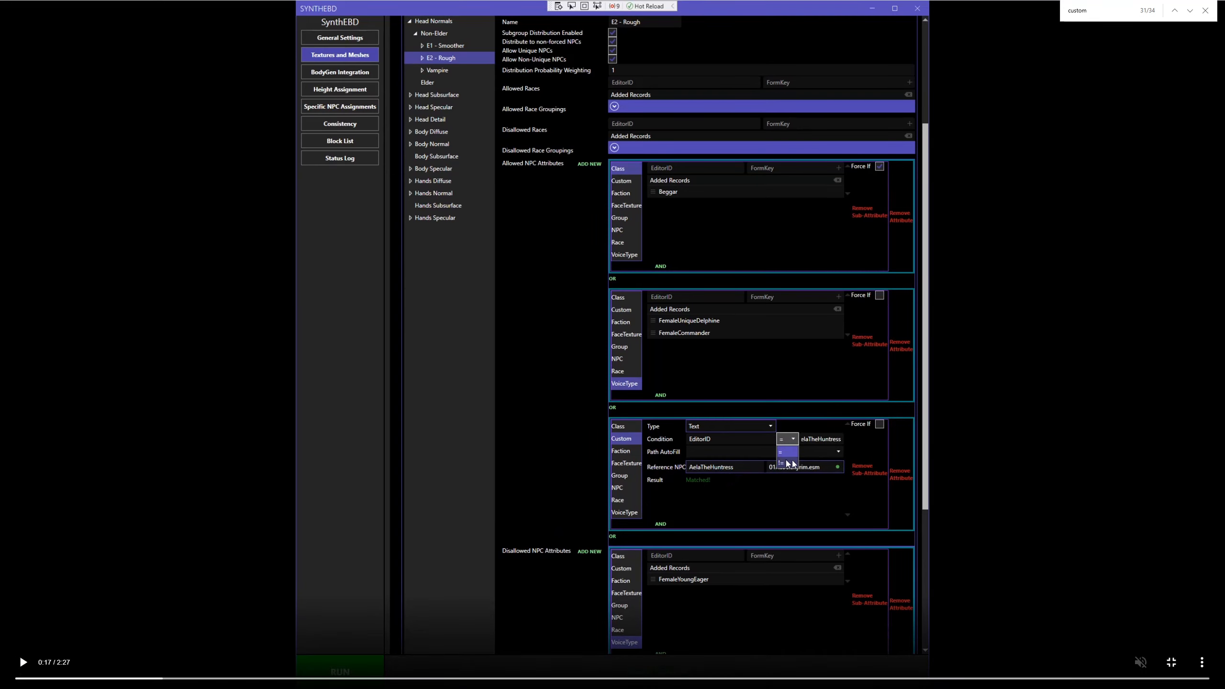
left_click(22, 664)
left_click(21, 665)
key("space")
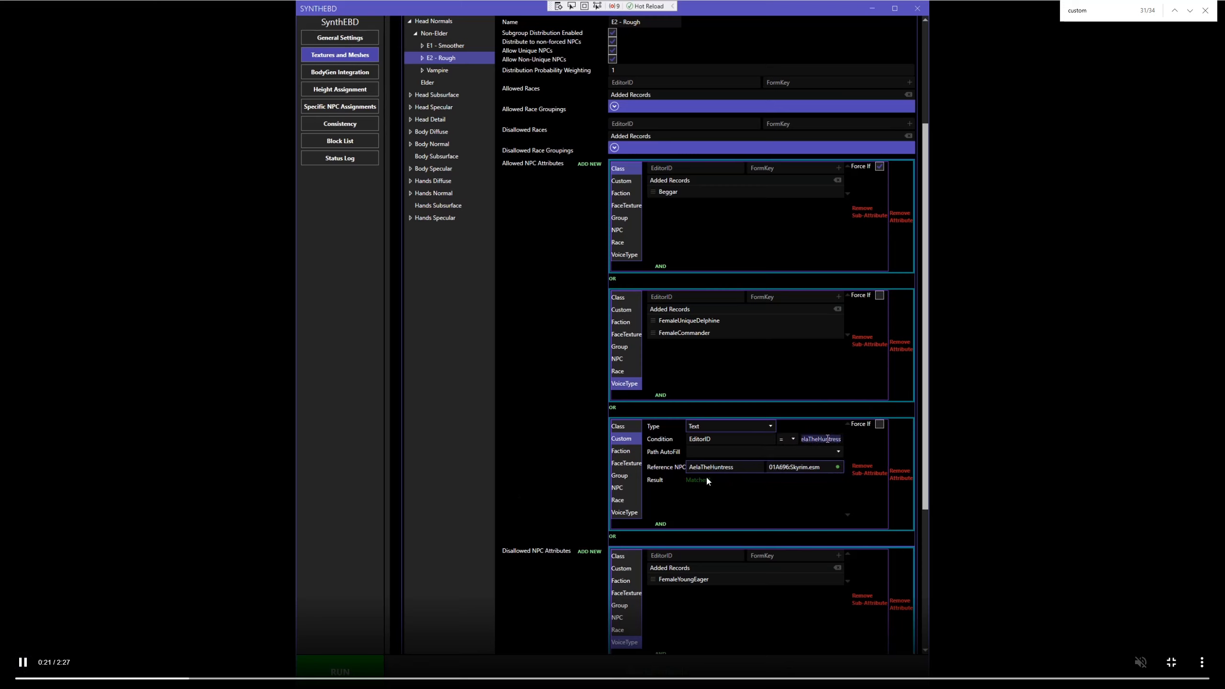
key("space")
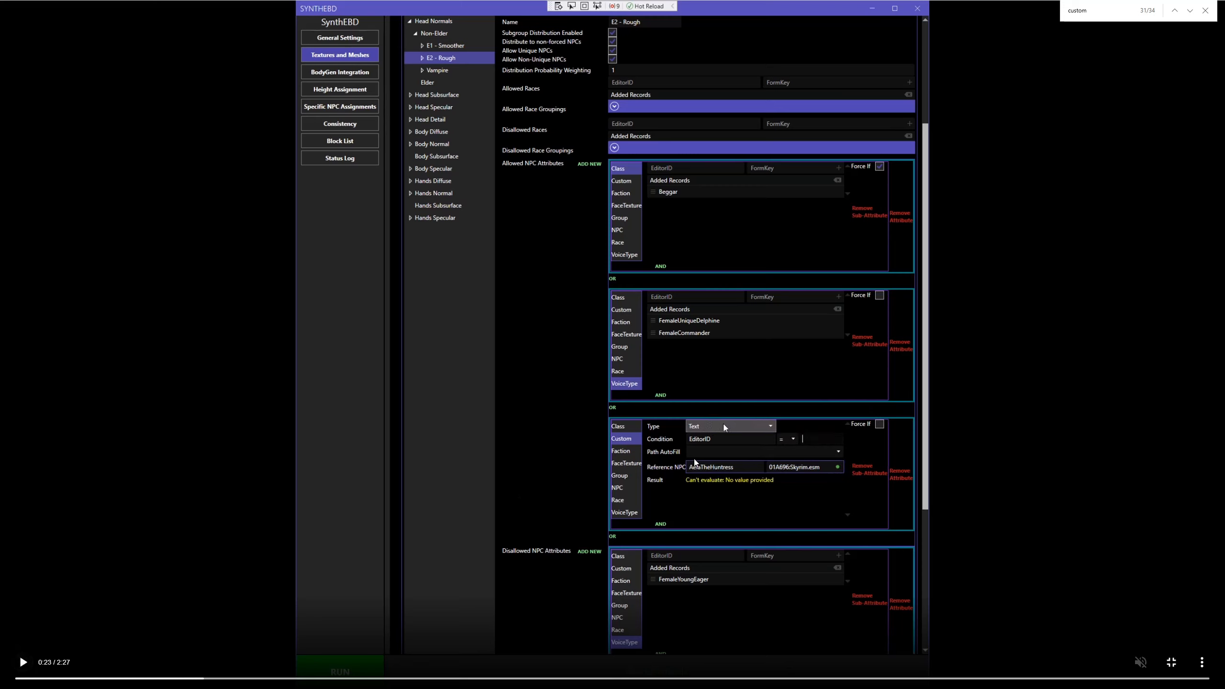
Continue the video in short stretches to examine how a Boolean condition is built from the Factions, Faction and CrimeValues path.
key("space")
key("space")
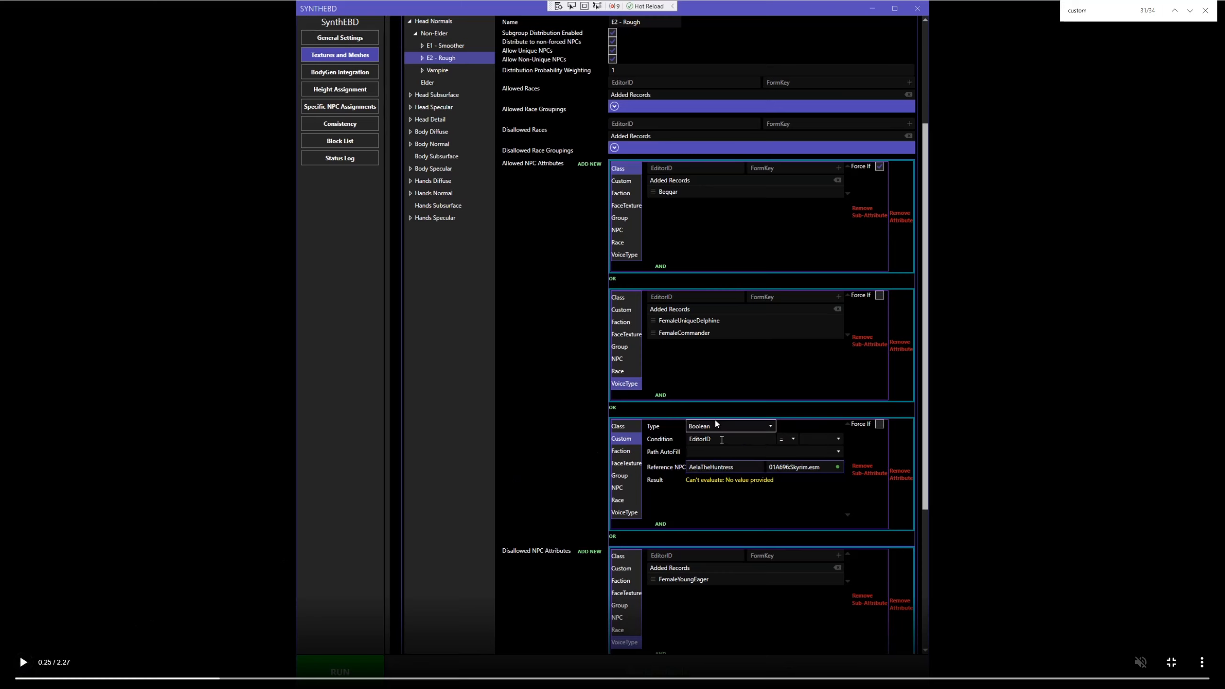
left_click(21, 662)
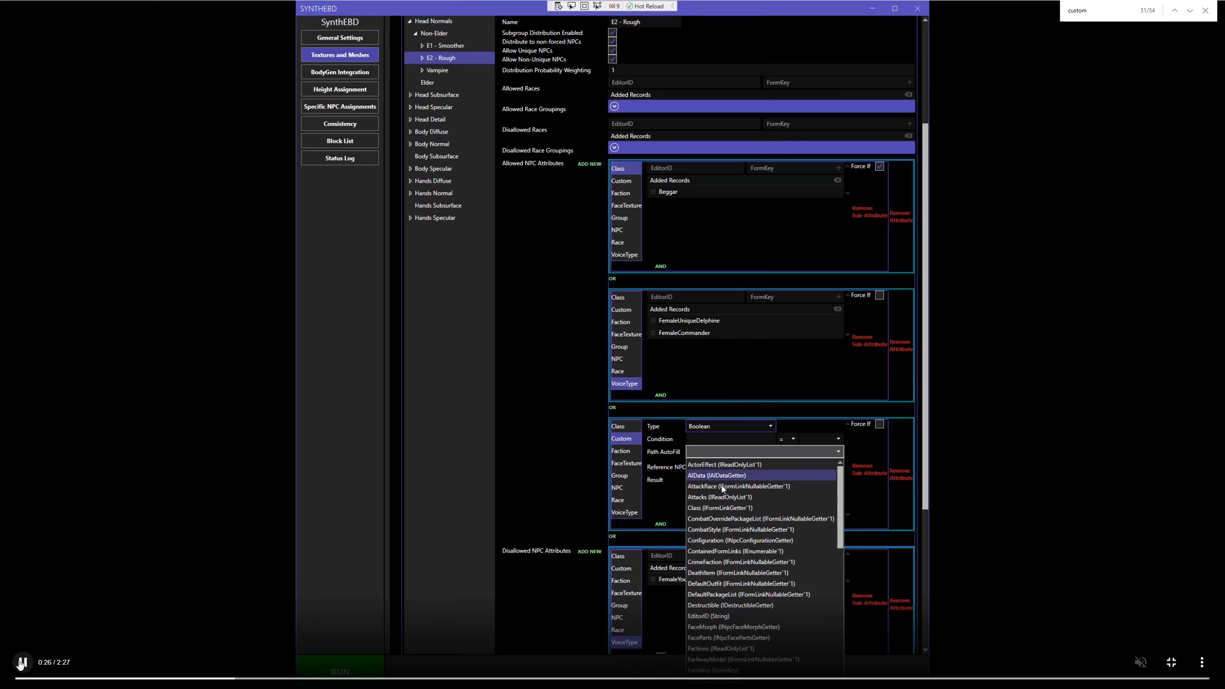
left_click(21, 663)
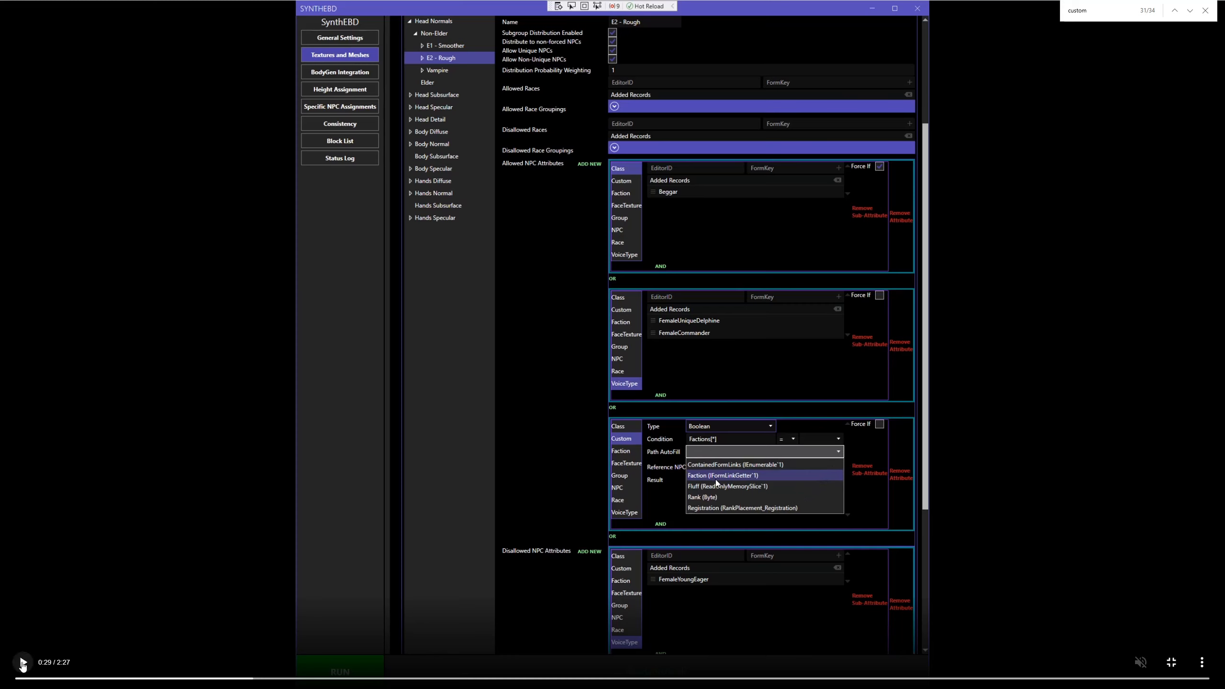
left_click(22, 663)
left_click(23, 663)
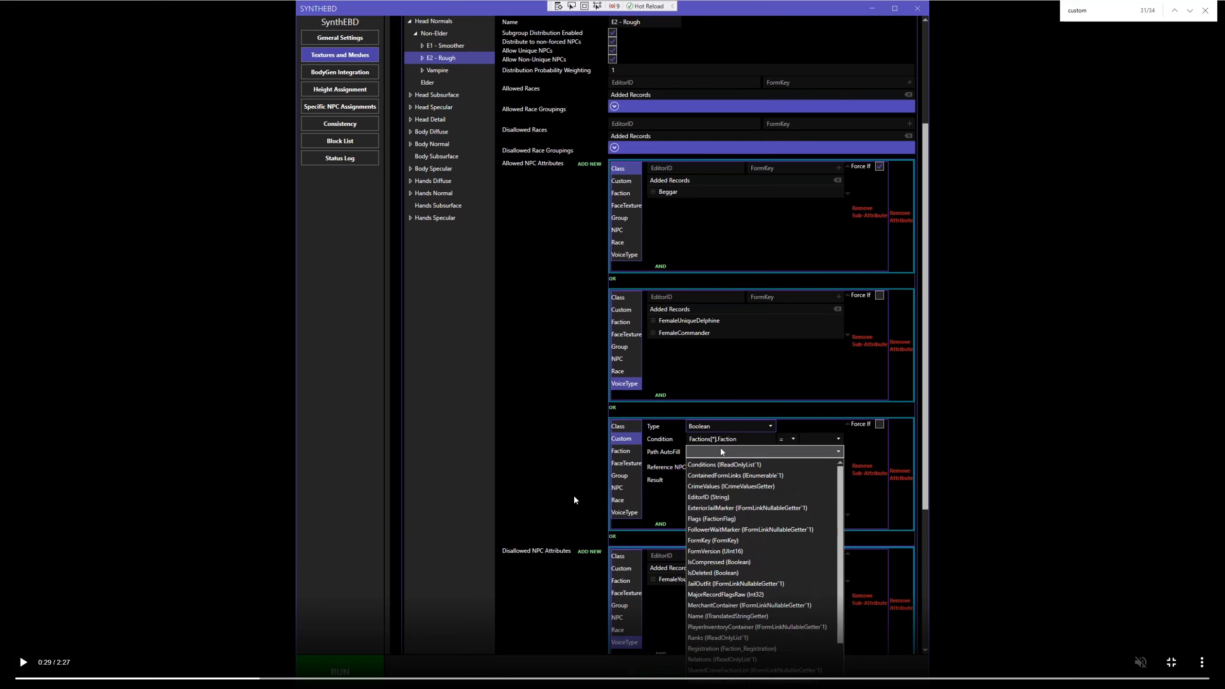
left_click(23, 663)
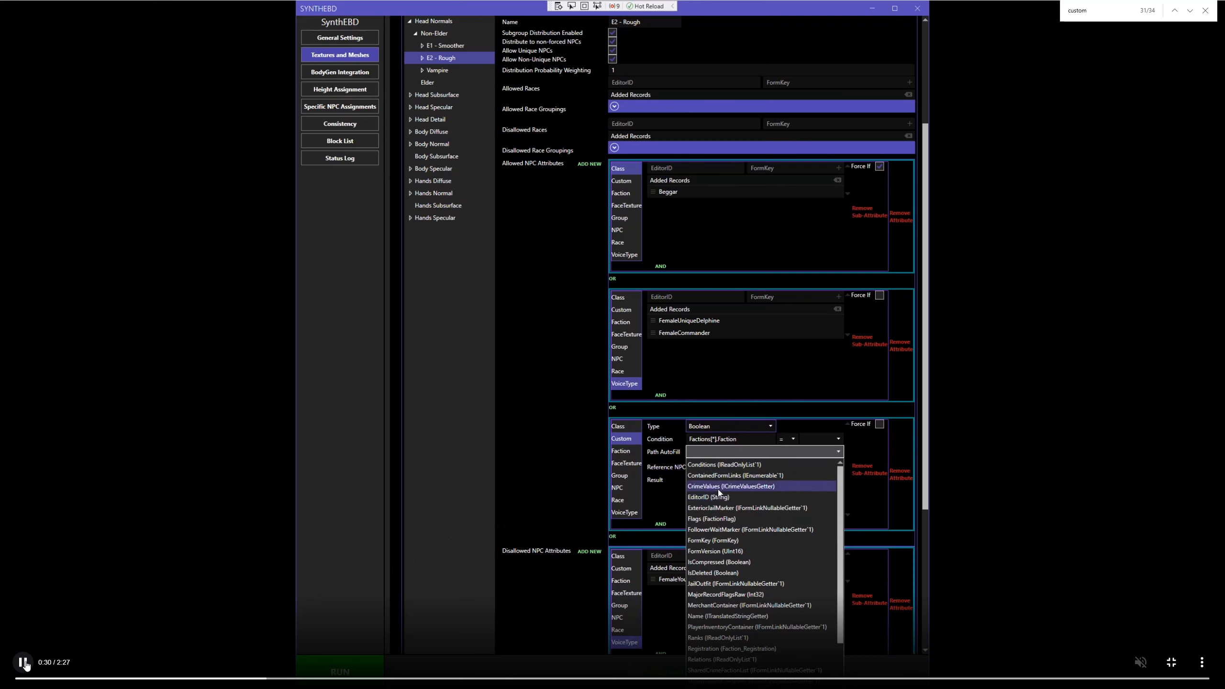
left_click(503, 523)
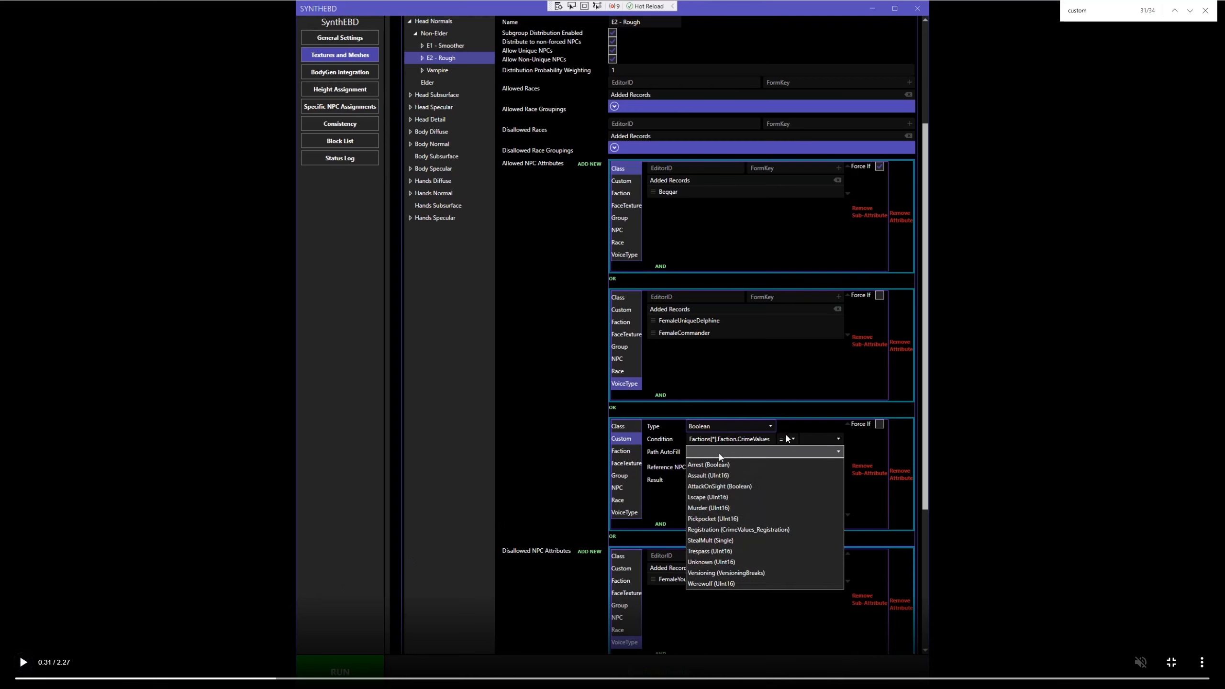
left_click(23, 663)
left_click(723, 446)
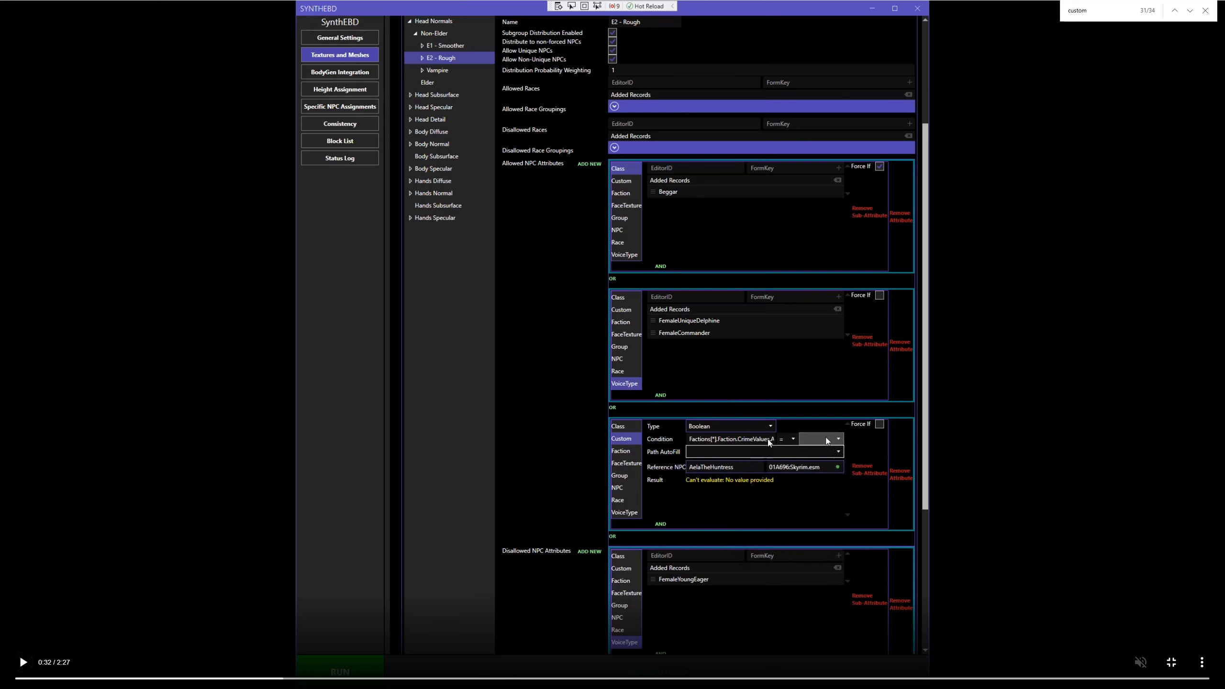
left_click(278, 682)
left_click(25, 662)
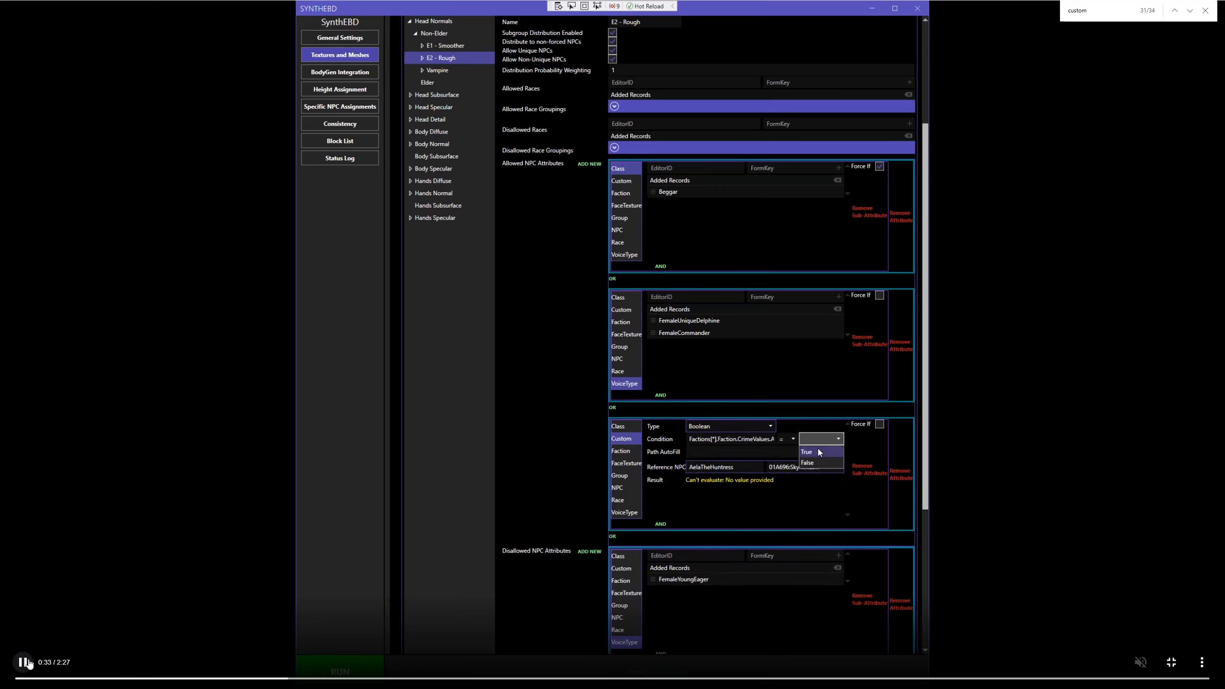
left_click(25, 662)
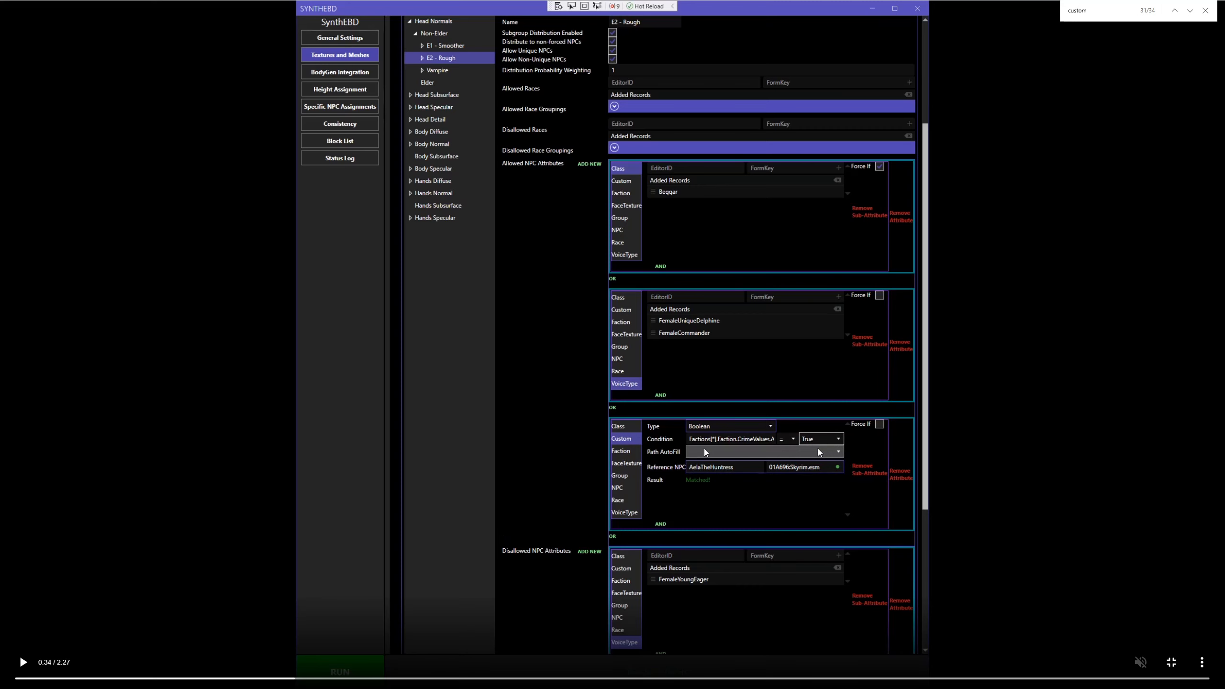
Play the video's Decimal section to examine how a condition on the NPC's Height is evaluated.
left_click(20, 669)
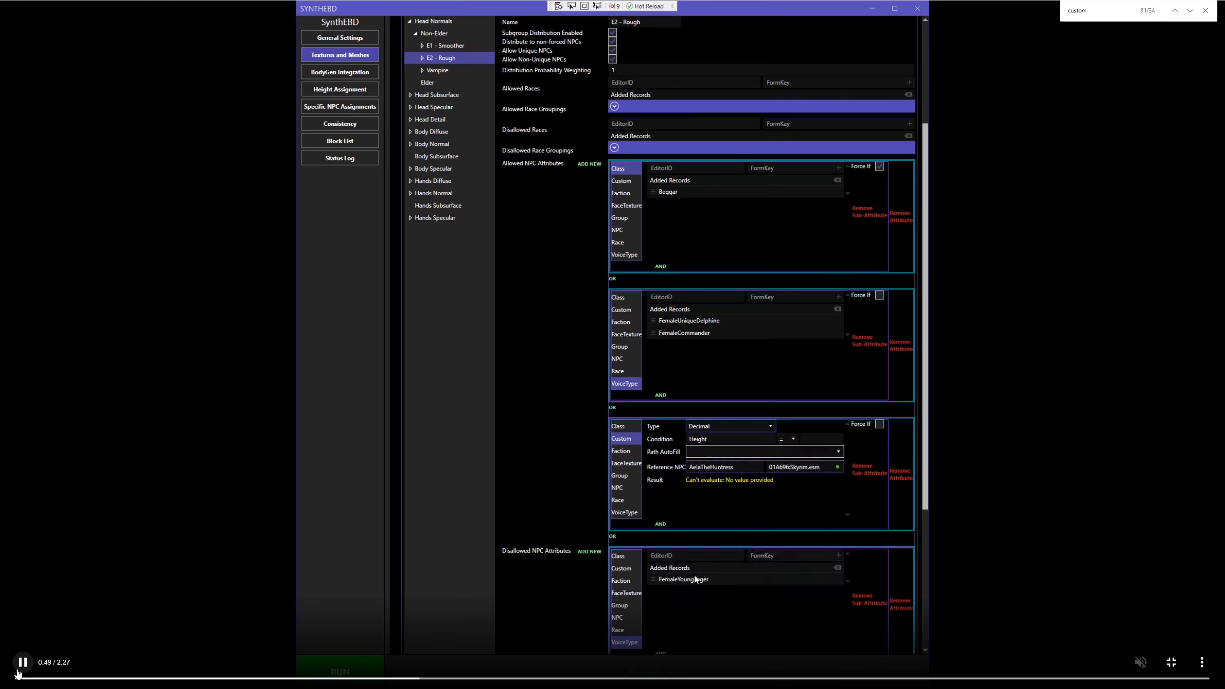
left_click(19, 670)
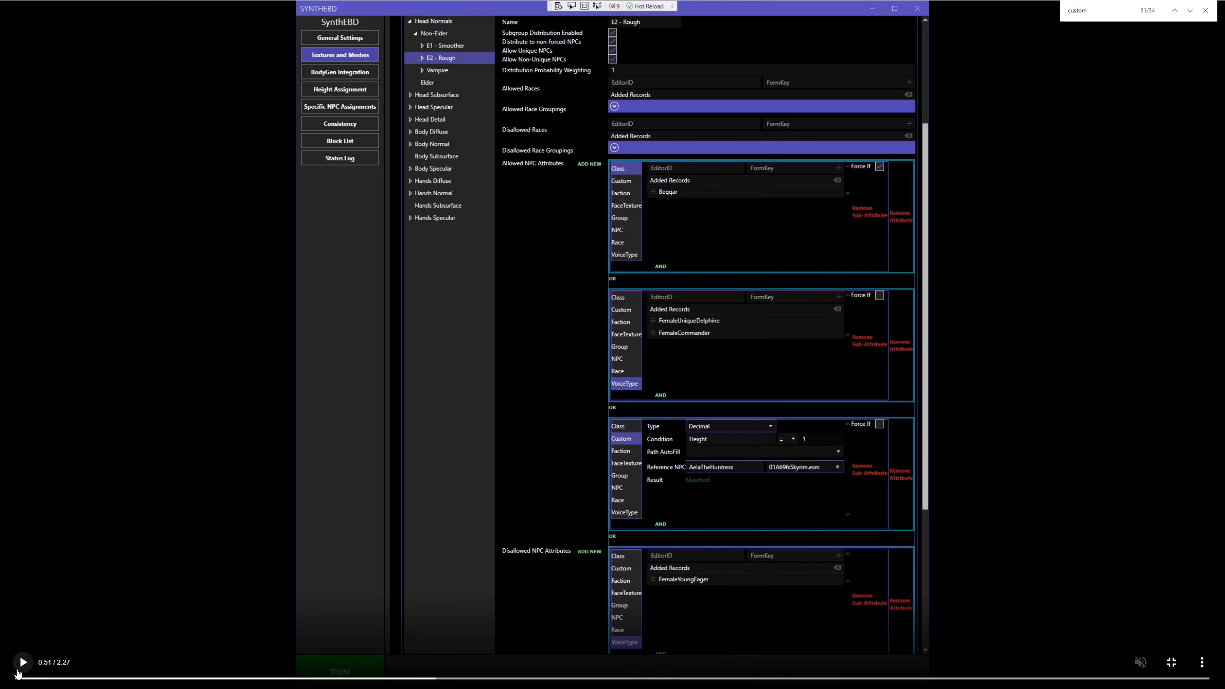
left_click(30, 669)
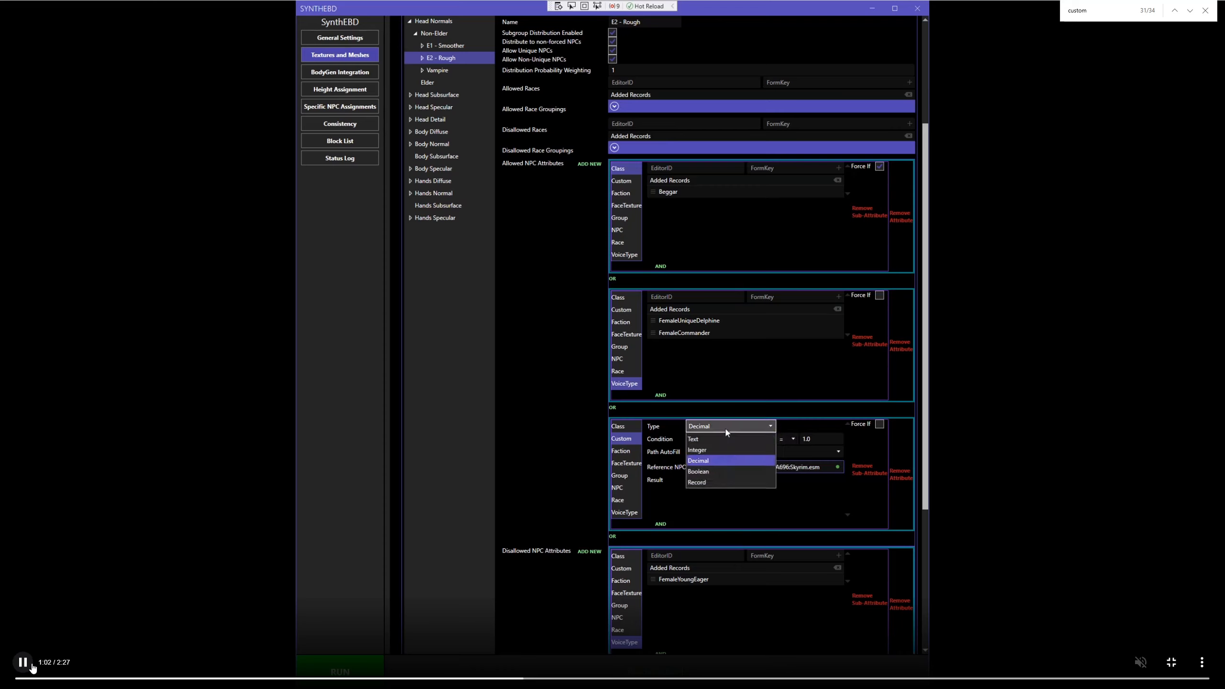
left_click(33, 668)
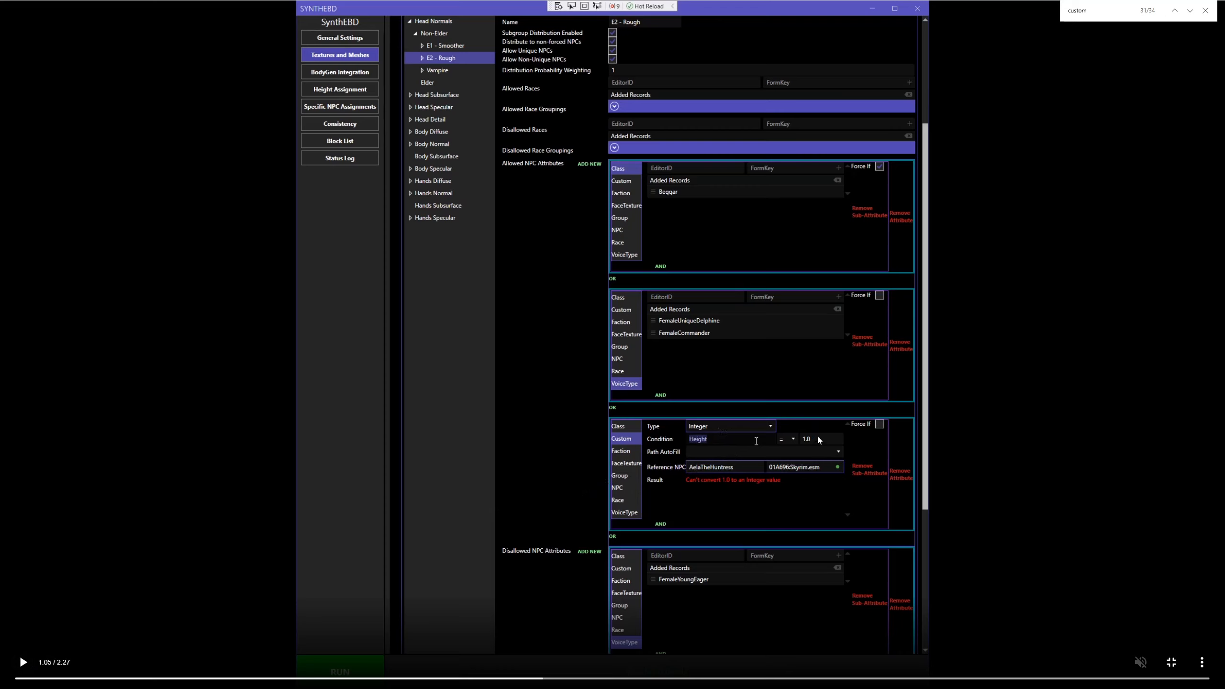
Play the video's Integer section, rewinding where needed, to examine the Weight and Items count conditions and their comparison operators.
left_click(21, 674)
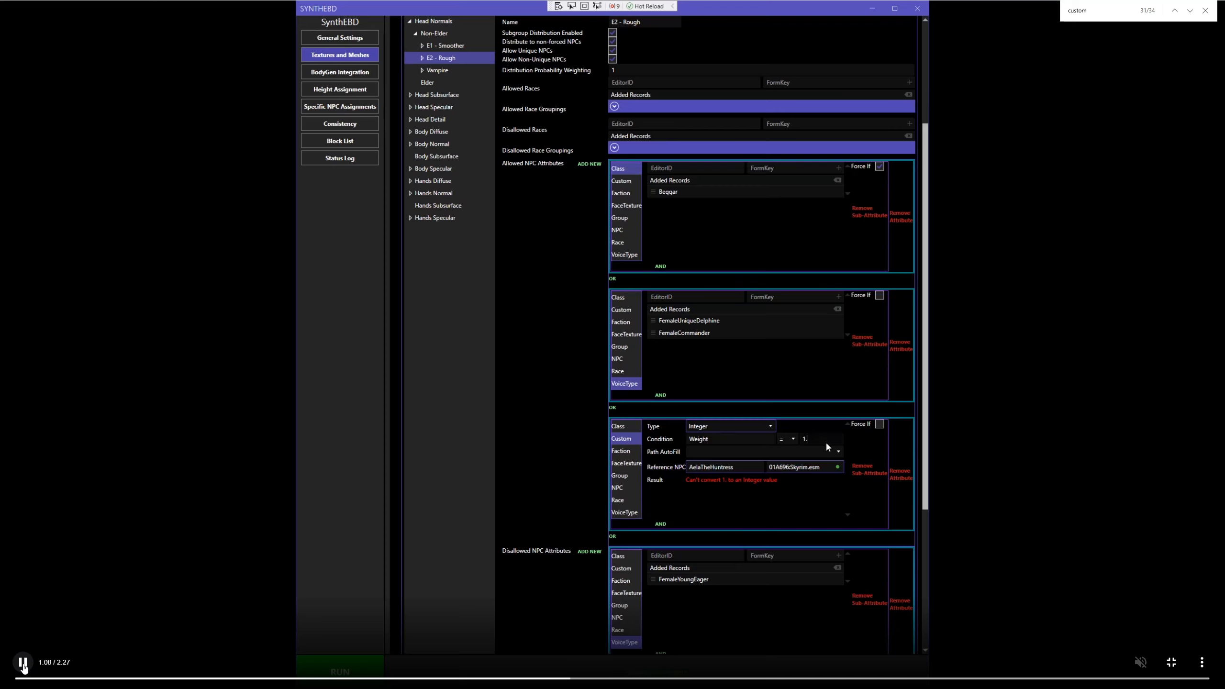
left_click(22, 665)
left_click(22, 665)
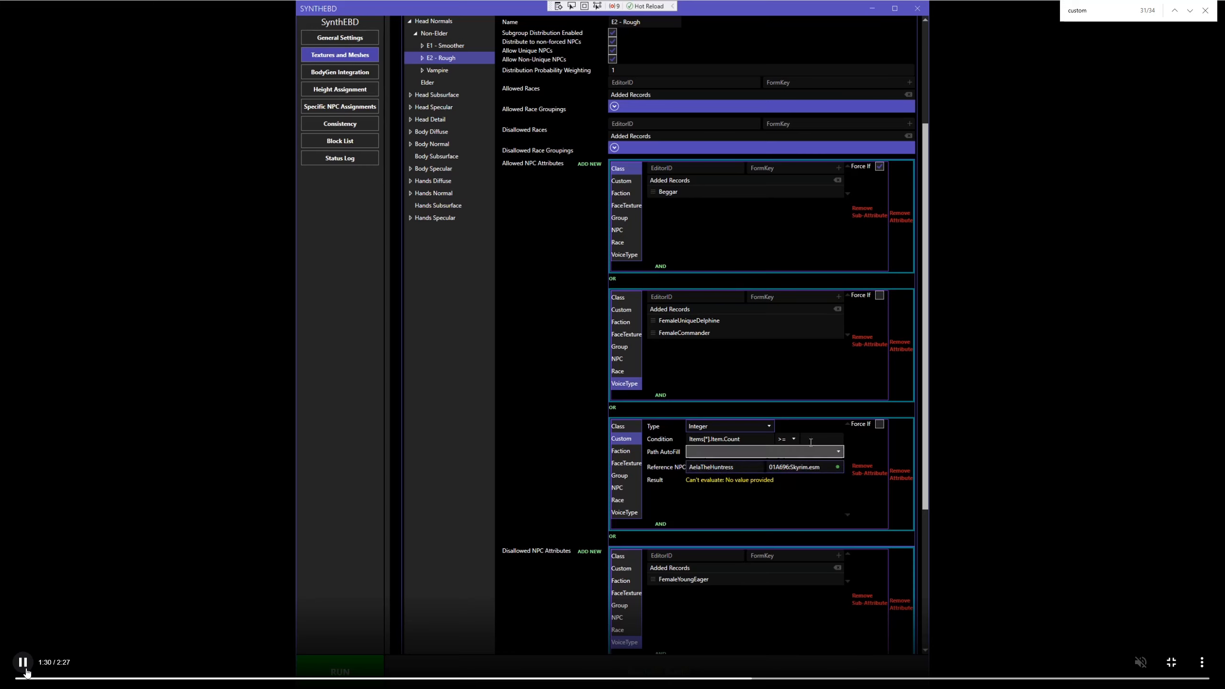
left_click(26, 673)
left_click_drag(755, 678, 711, 679)
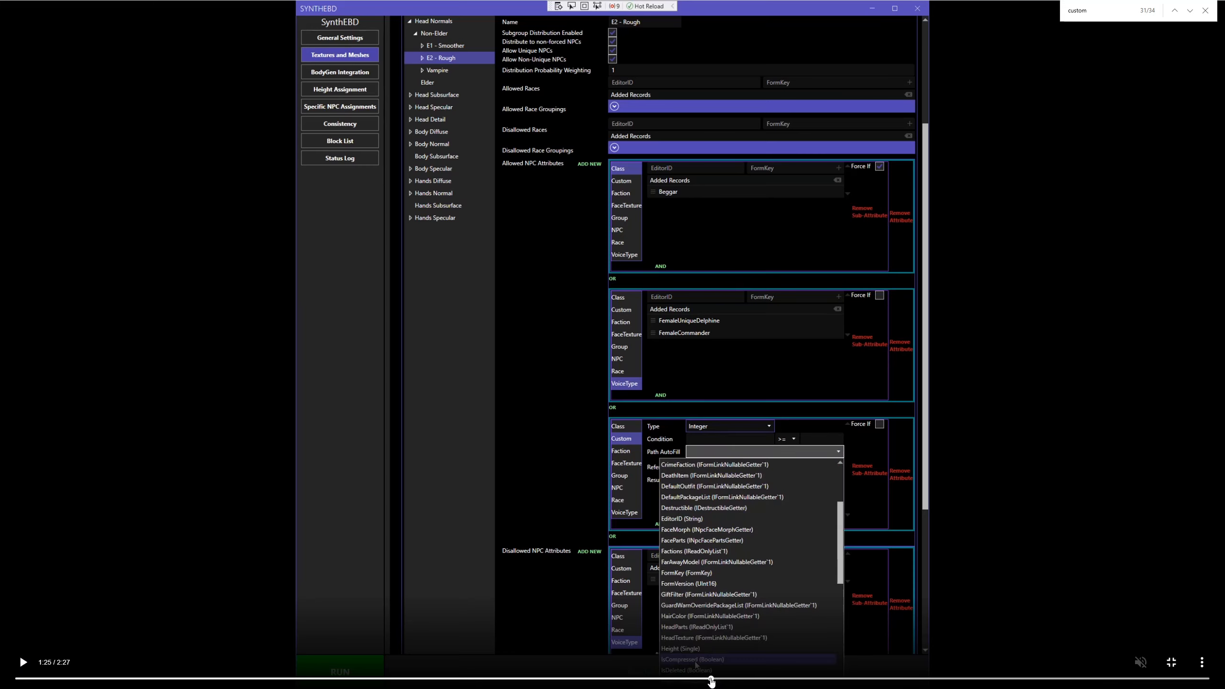
left_click(24, 665)
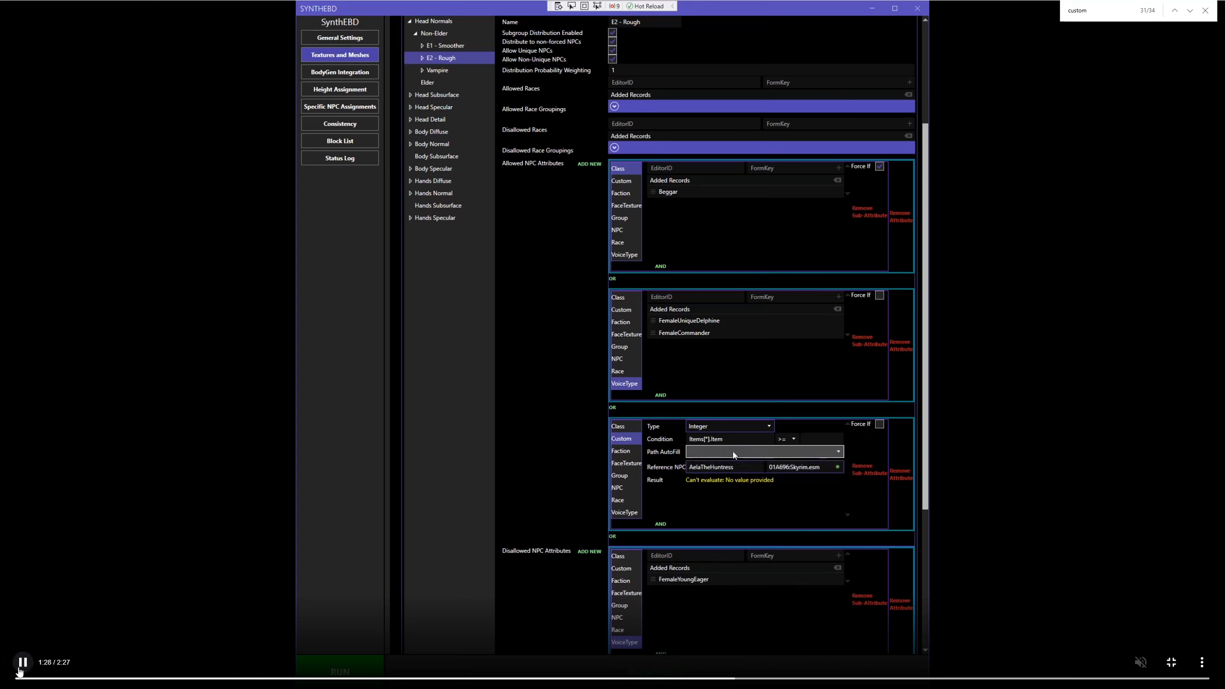
left_click(20, 669)
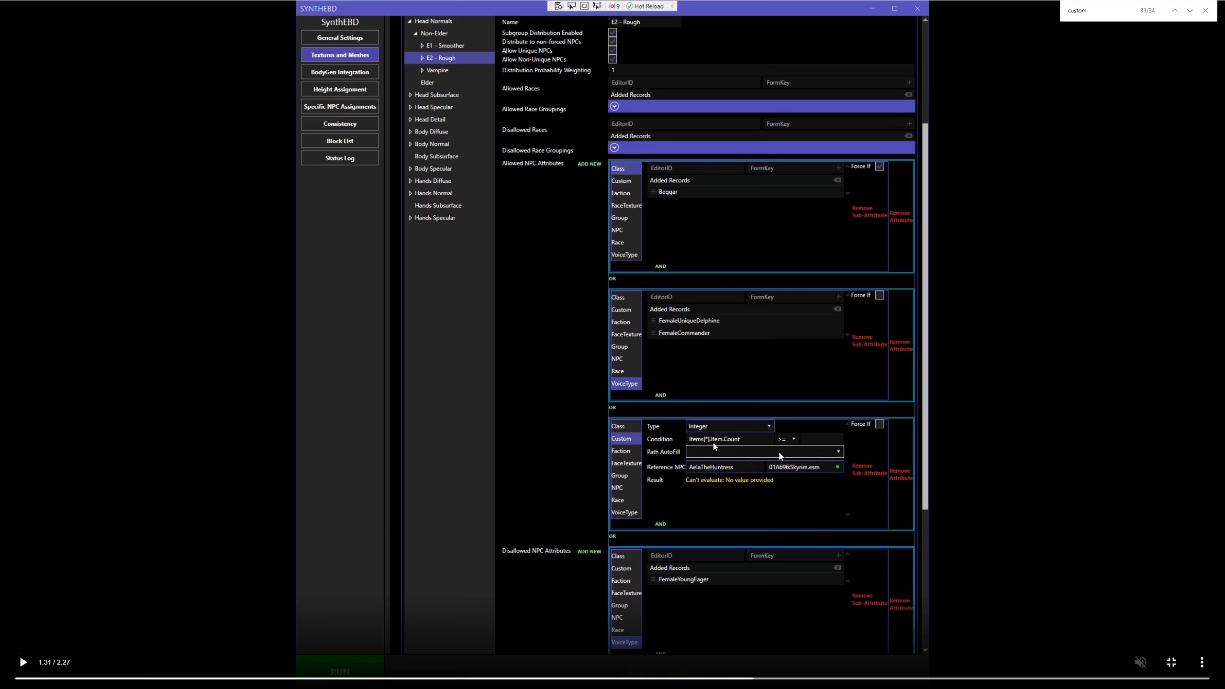
left_click(25, 664)
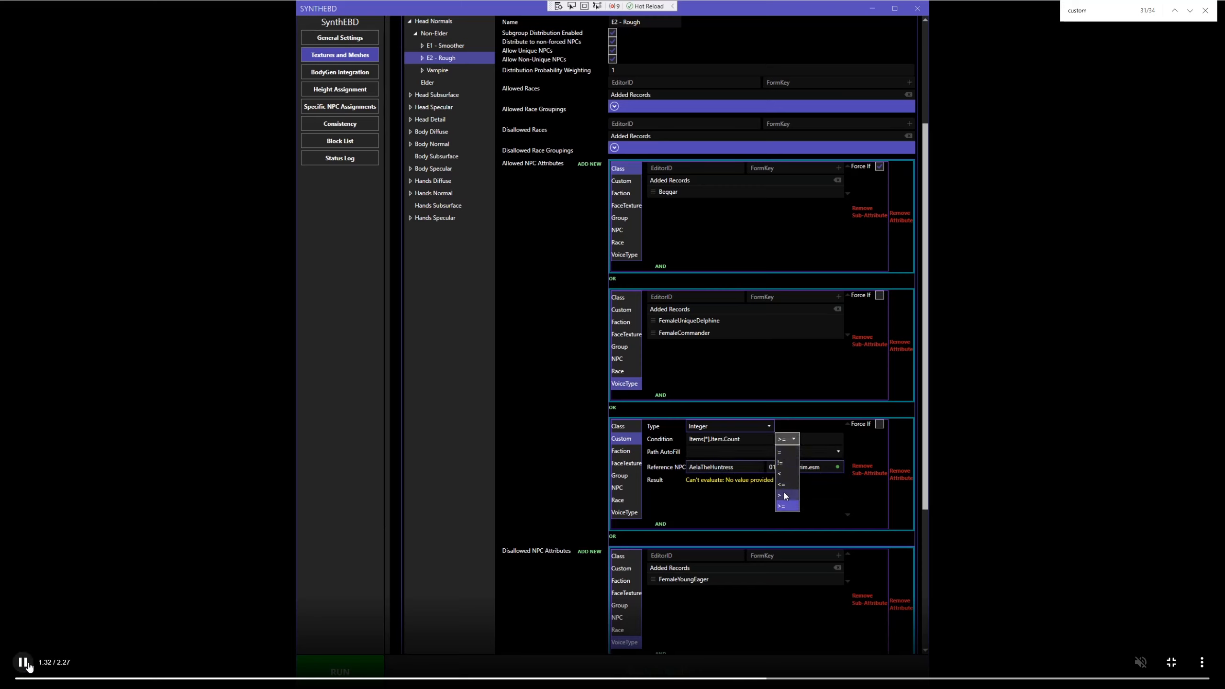
left_click(28, 665)
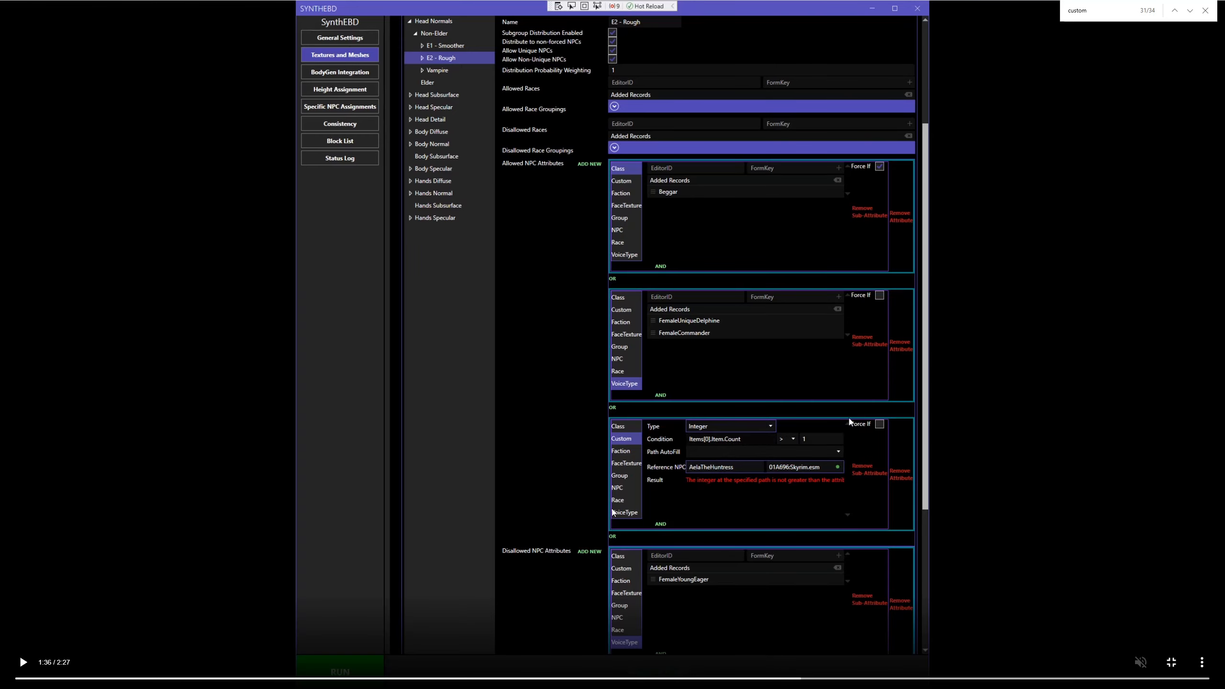
Switch to SSEEdit and examine the first inventory item and its Count in the AelaTheHuntress record.
key("Escape")
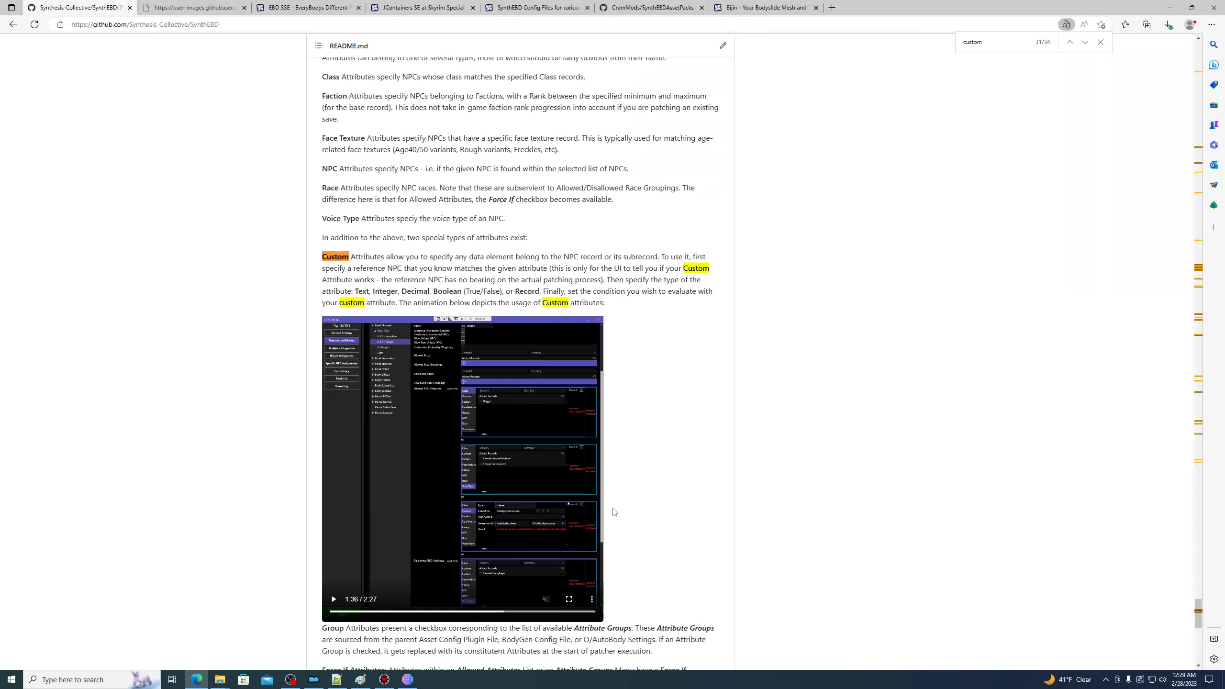
left_click(384, 678)
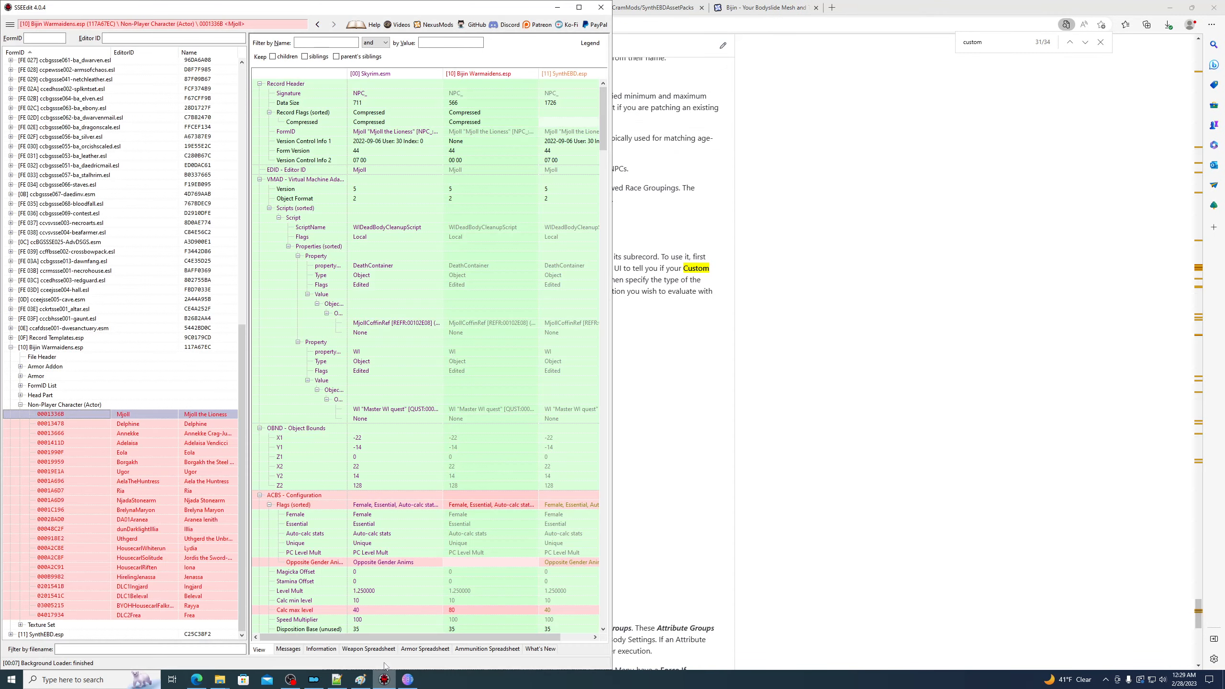
left_click(133, 481)
scroll(369, 227, "down", 15)
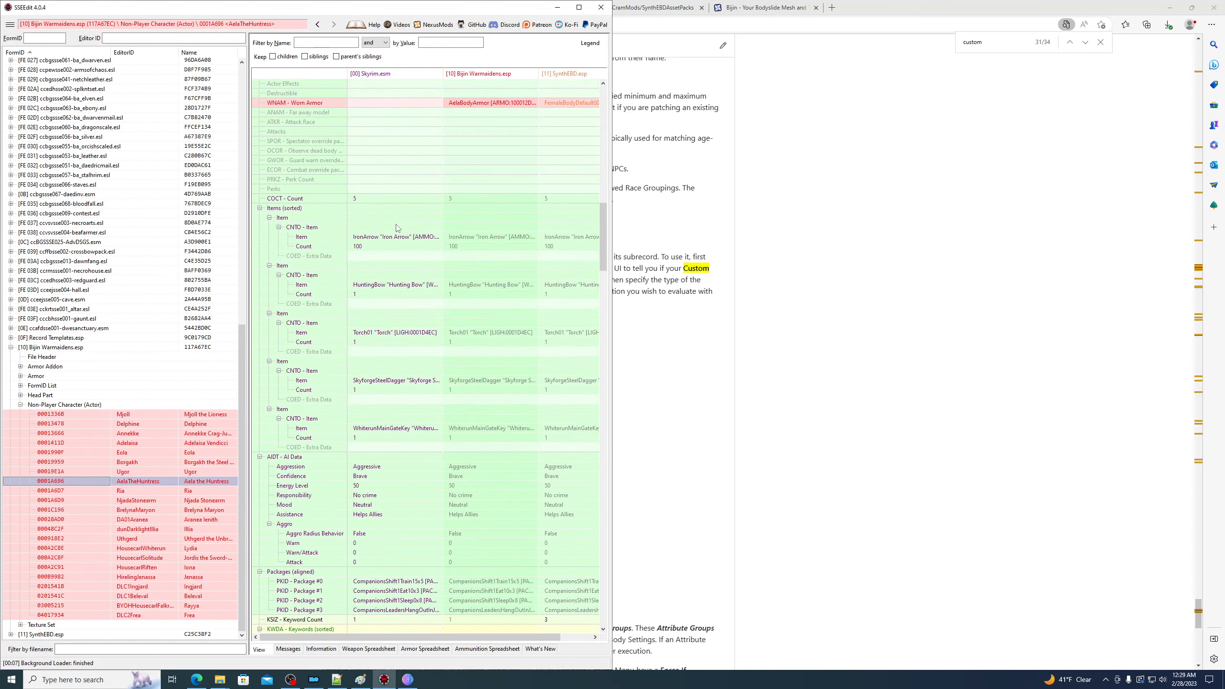
left_click(398, 227)
left_click(386, 238)
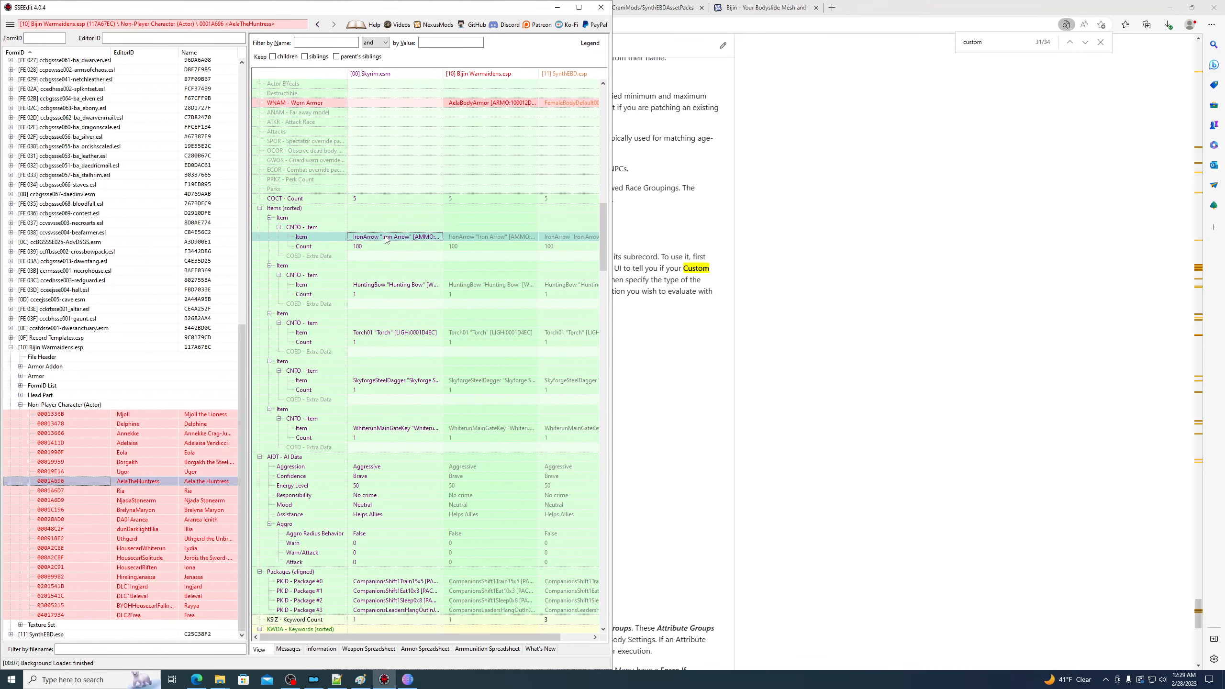
left_click(363, 247)
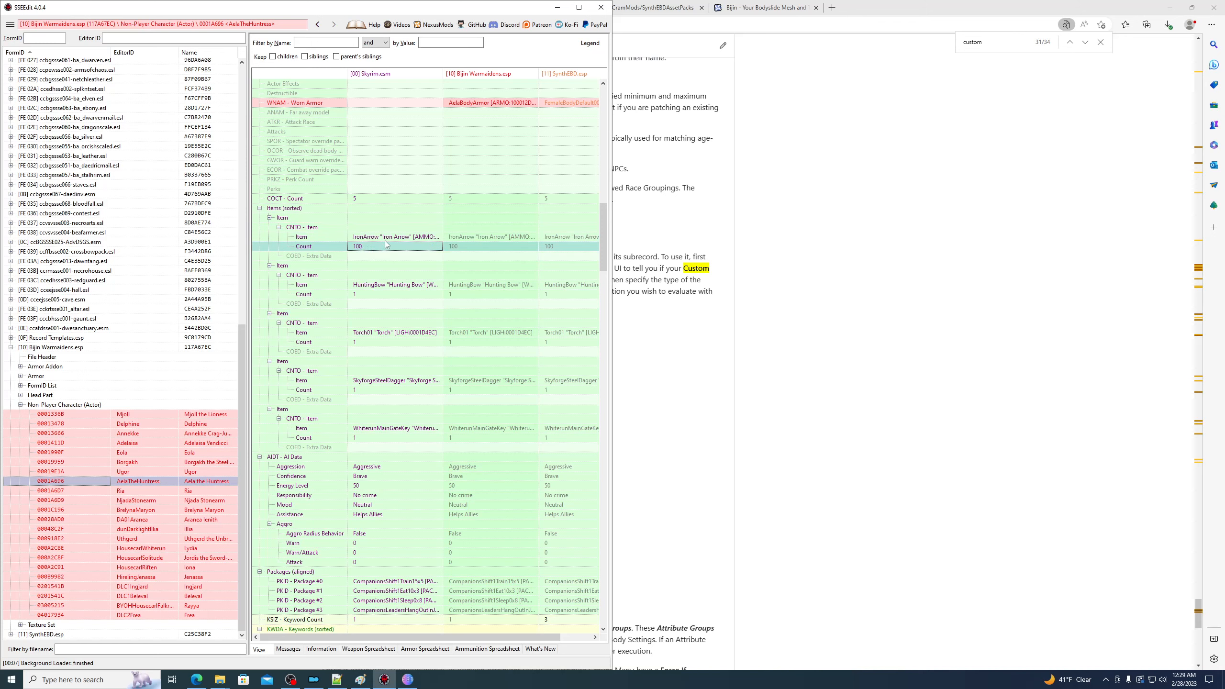
Return to the README video and play a short stretch to examine the Items count condition with a different item index.
left_click(385, 680)
left_click(569, 599)
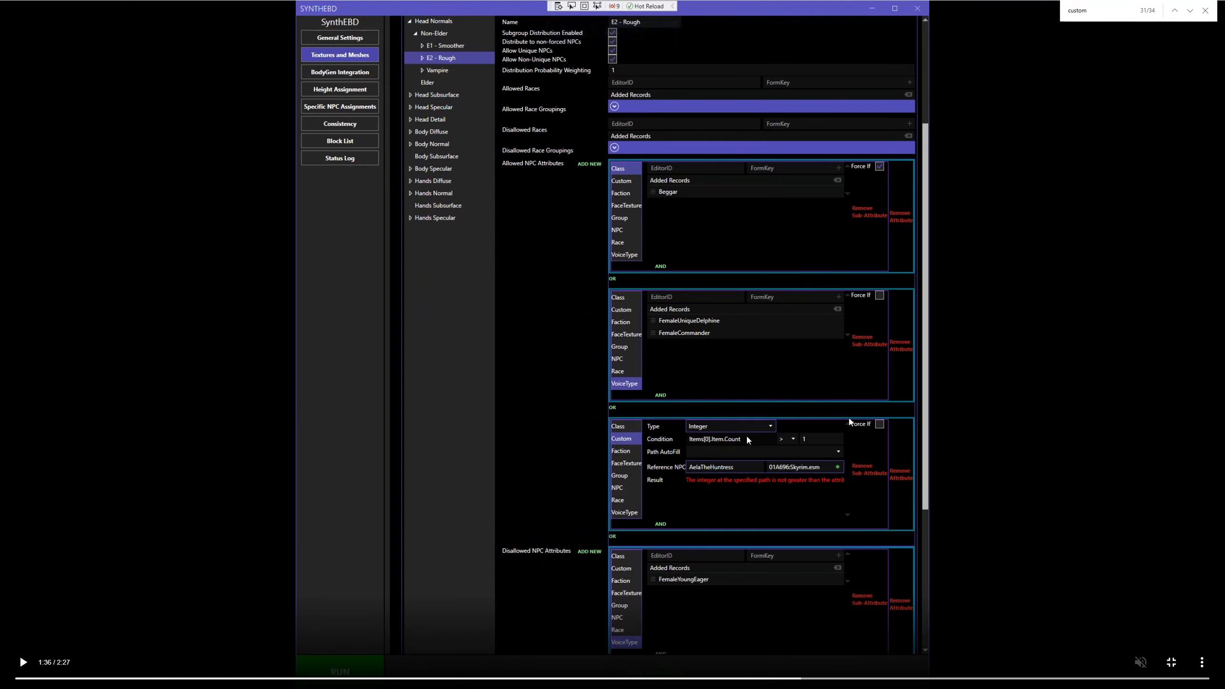
left_click(32, 664)
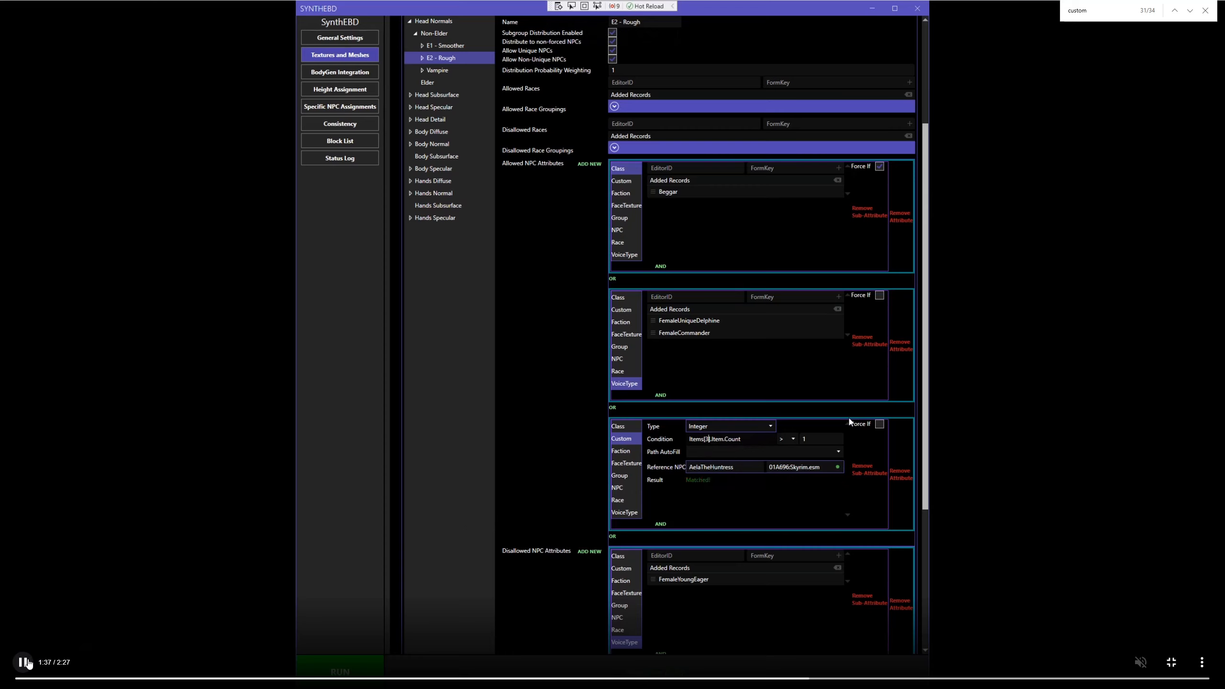
left_click(28, 663)
Switch to SSEEdit and compare the items and counts in Aela's inventory list with the indexed condition.
key("Escape")
left_click(384, 679)
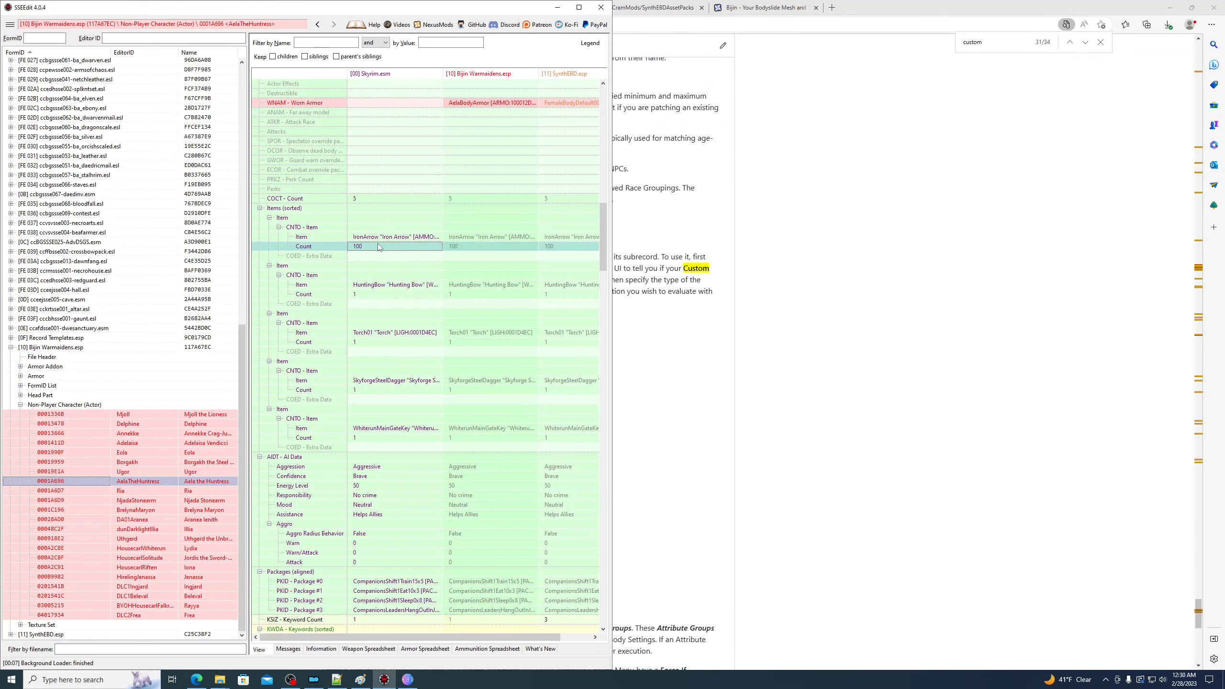
left_click(373, 294)
left_click(367, 333)
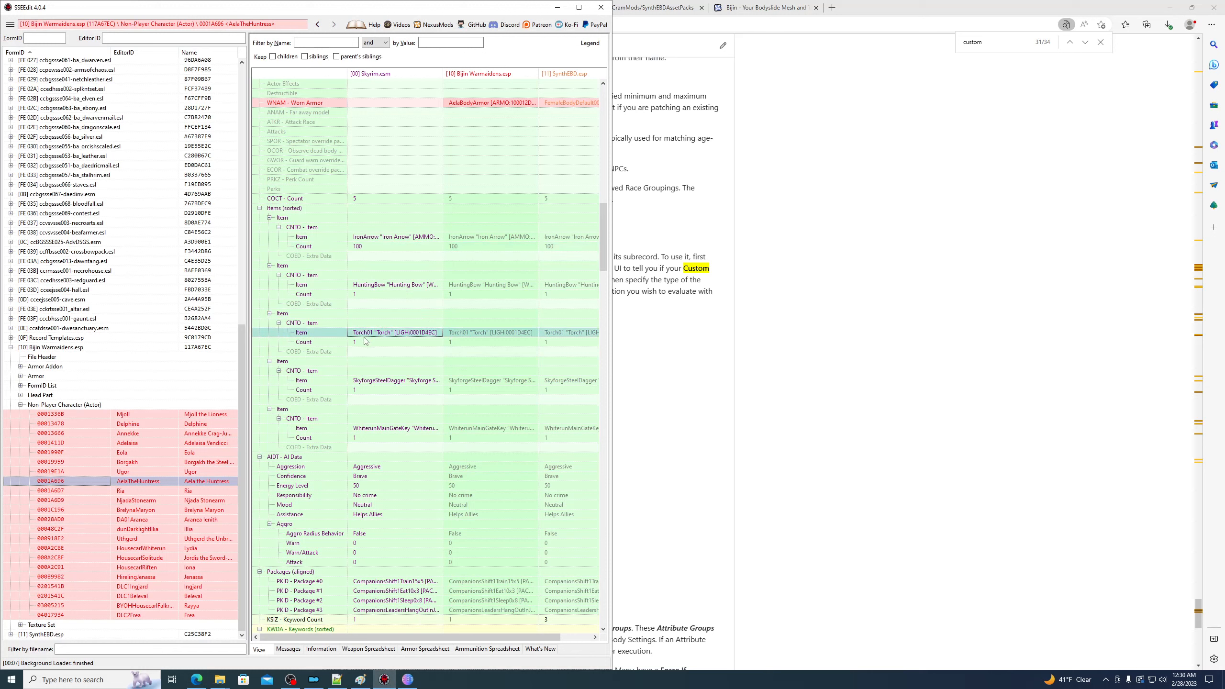
left_click(368, 382)
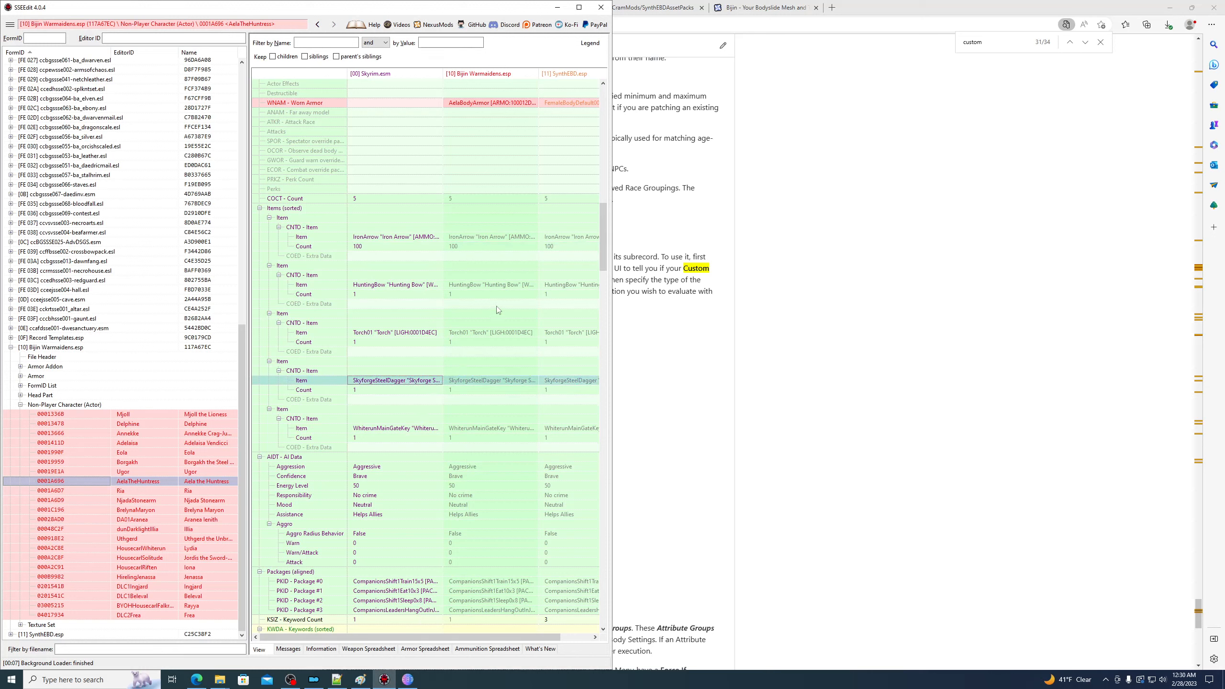
left_click(388, 247)
Return to the video and play it in short stretches to examine how the Items path is changed to match EditorID "IronArrow".
left_click(196, 680)
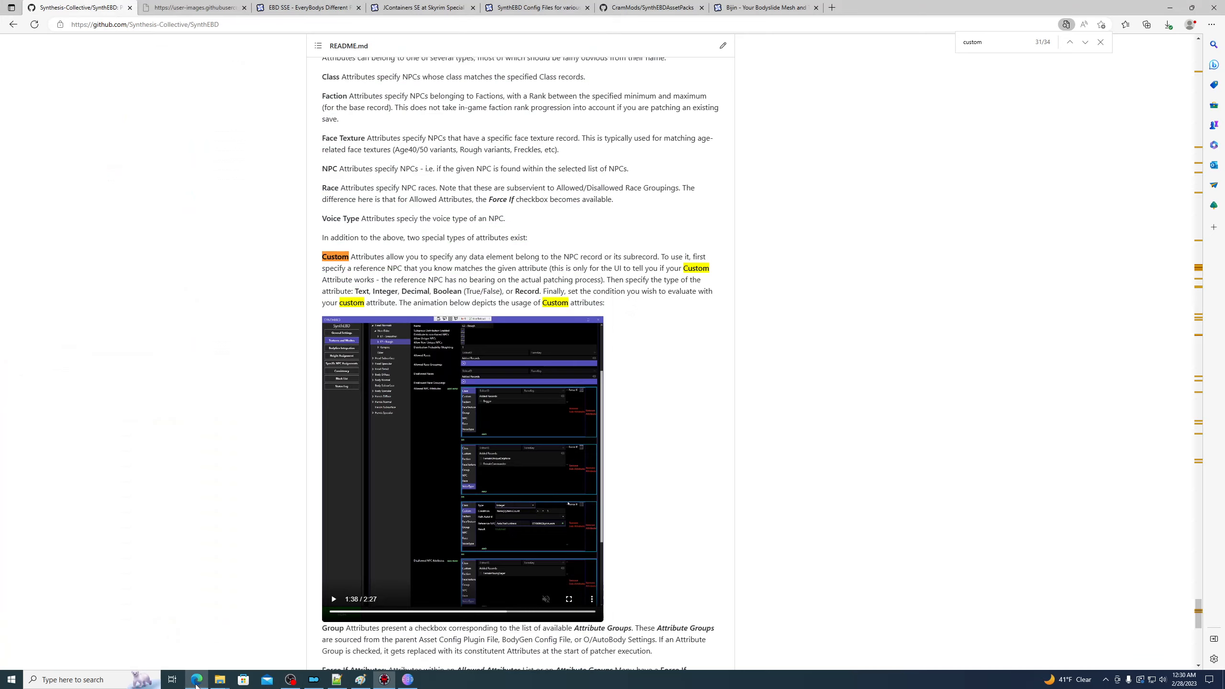
left_click(571, 598)
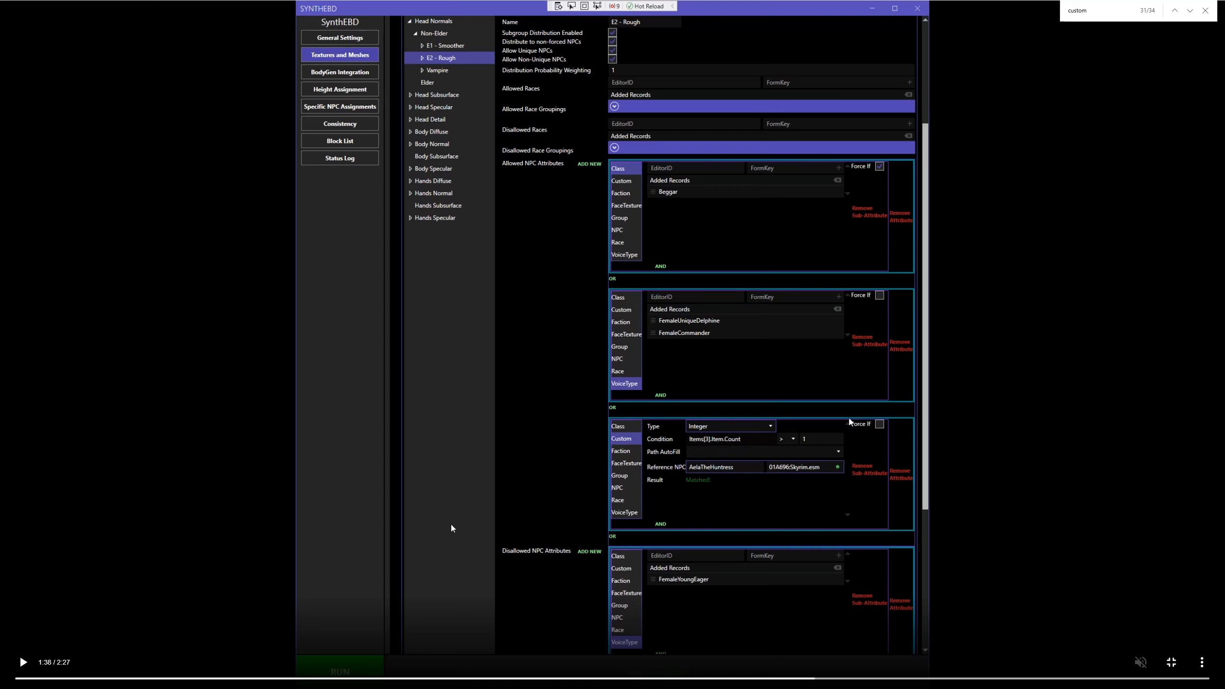
left_click(22, 665)
left_click(22, 669)
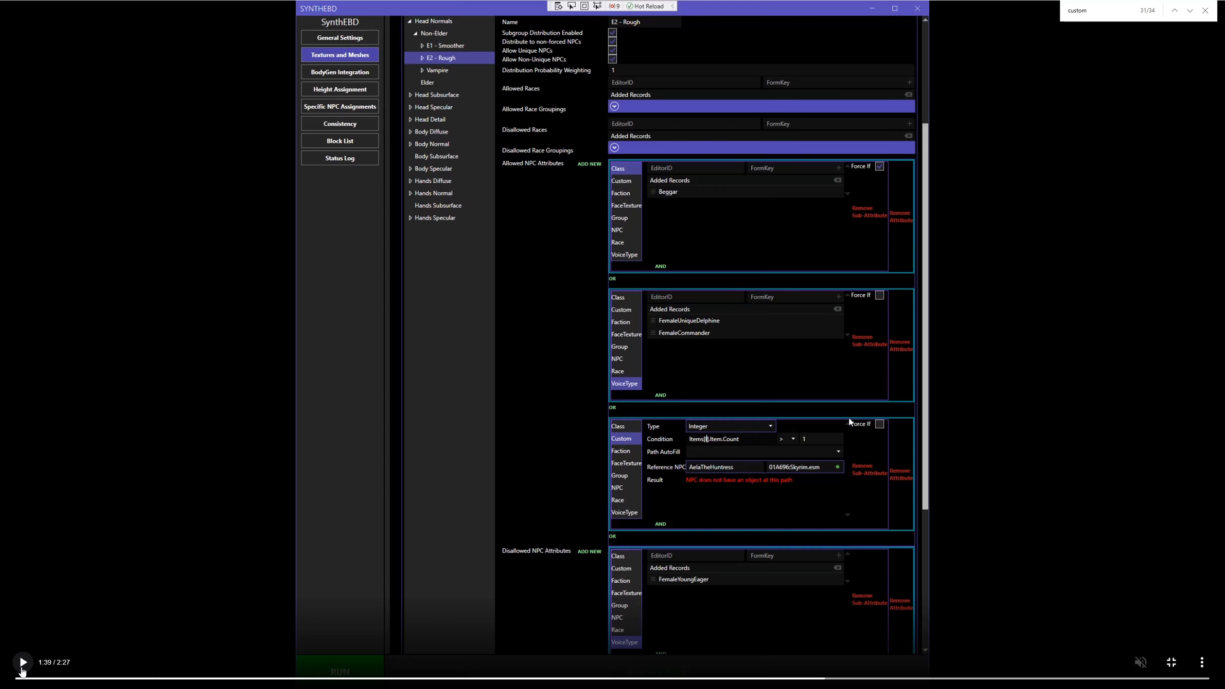
left_click(23, 666)
left_click(22, 666)
left_click(23, 662)
left_click(23, 663)
left_click(23, 662)
left_click(23, 663)
left_click(23, 662)
left_click(22, 663)
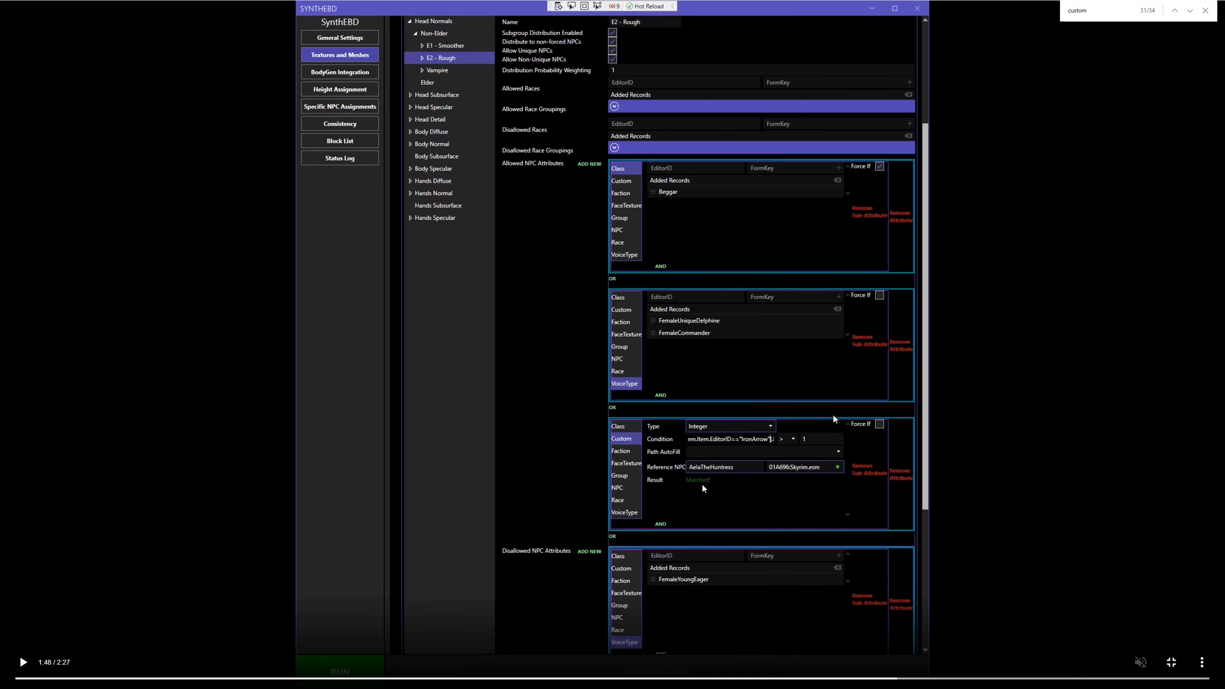
Switch to SSEEdit and trace the Iron Arrow item path and its Count in Aela's record.
key("Escape")
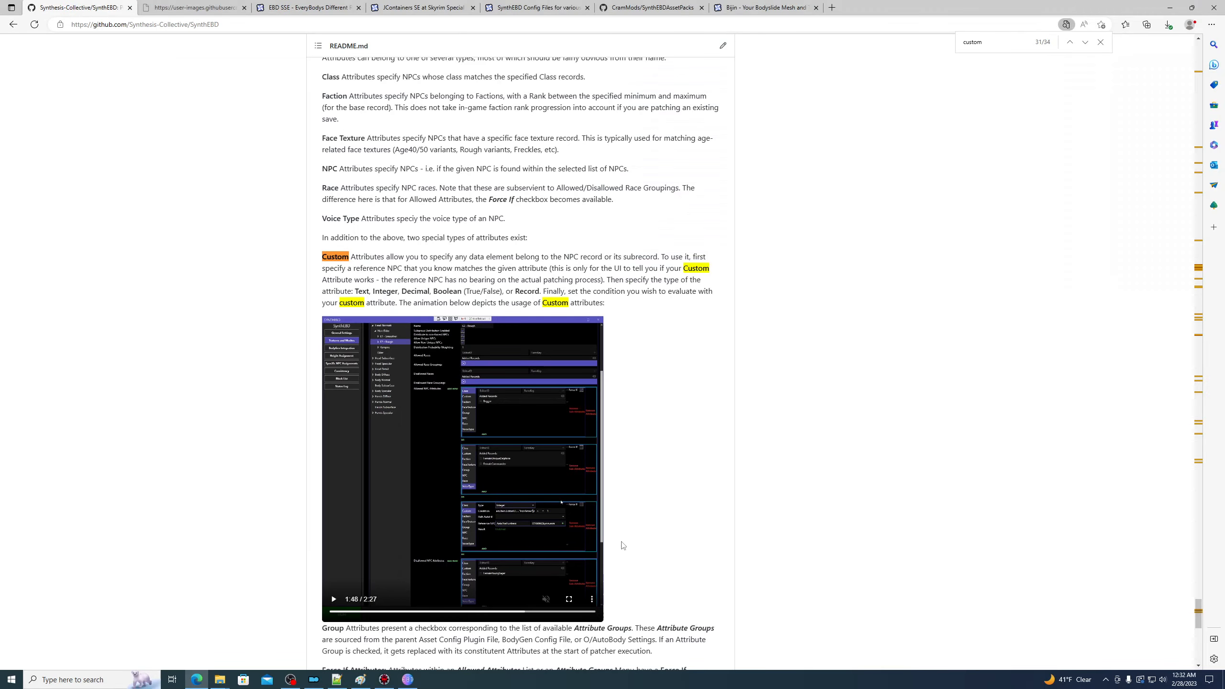
left_click(384, 680)
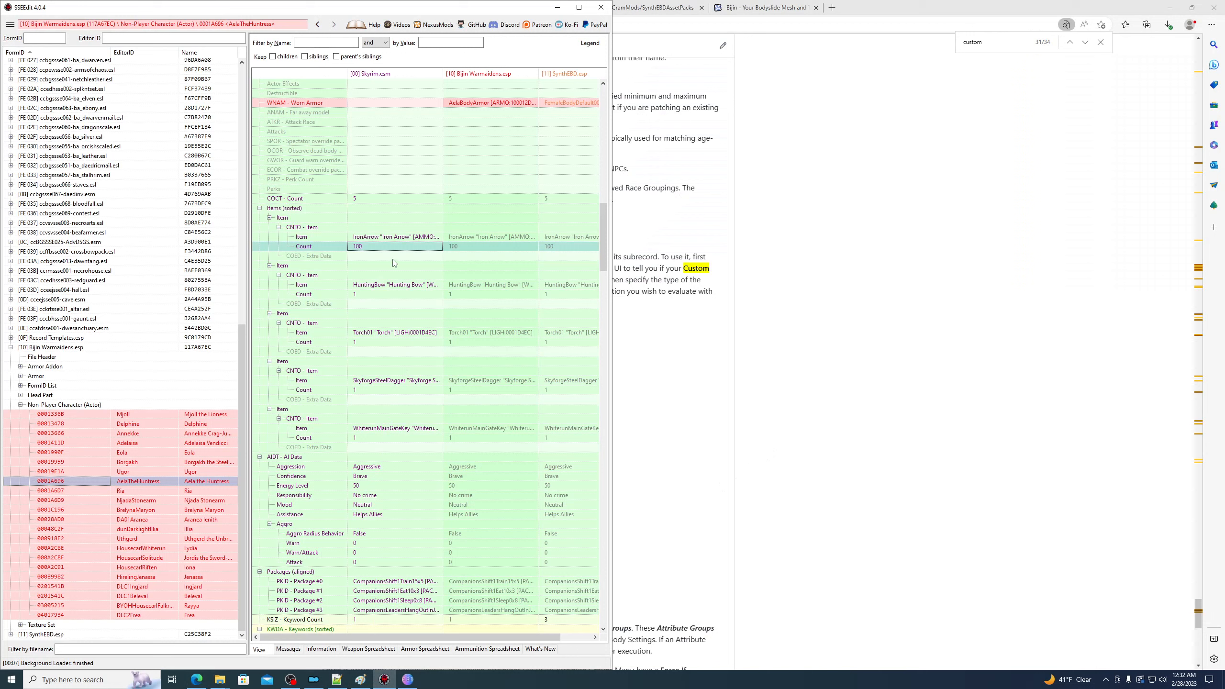
left_click(396, 241)
left_click(325, 228)
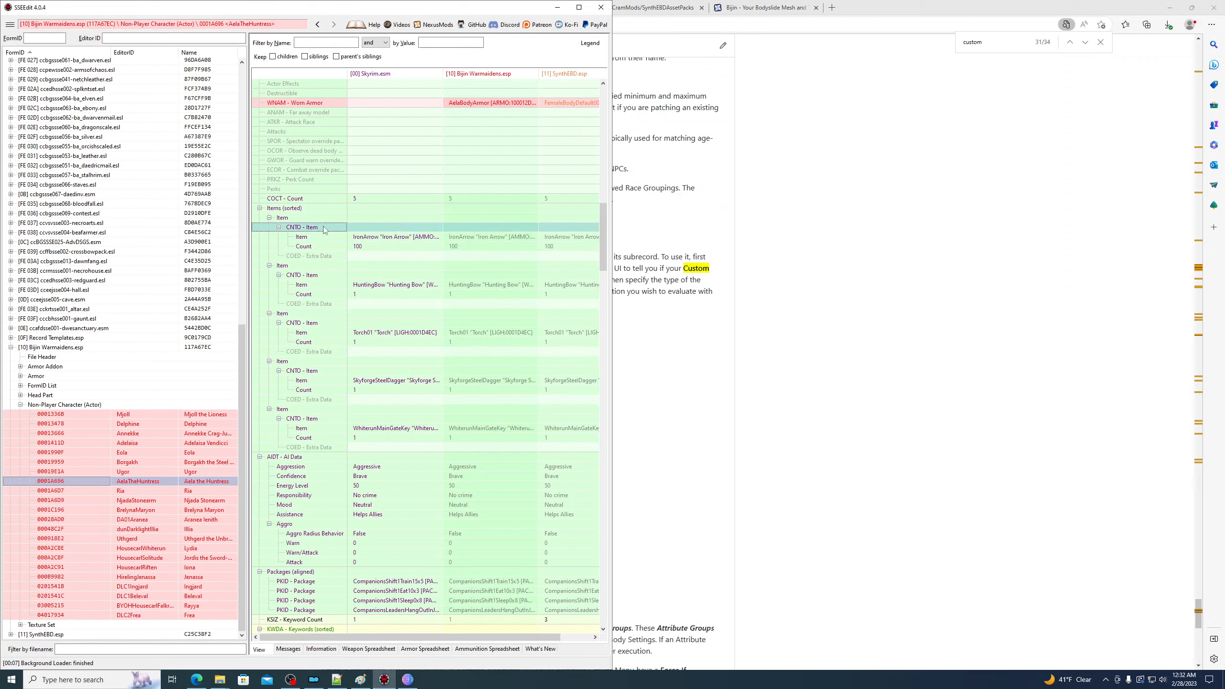
left_click(322, 237)
left_click(386, 240)
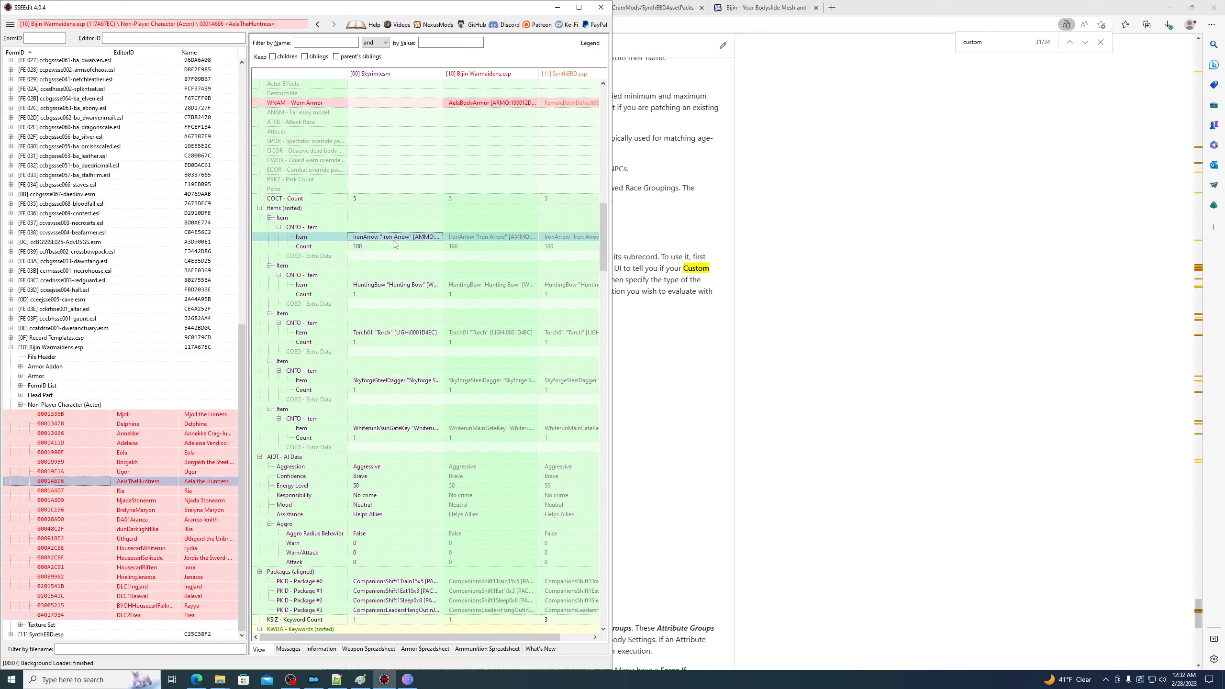
left_click(394, 246)
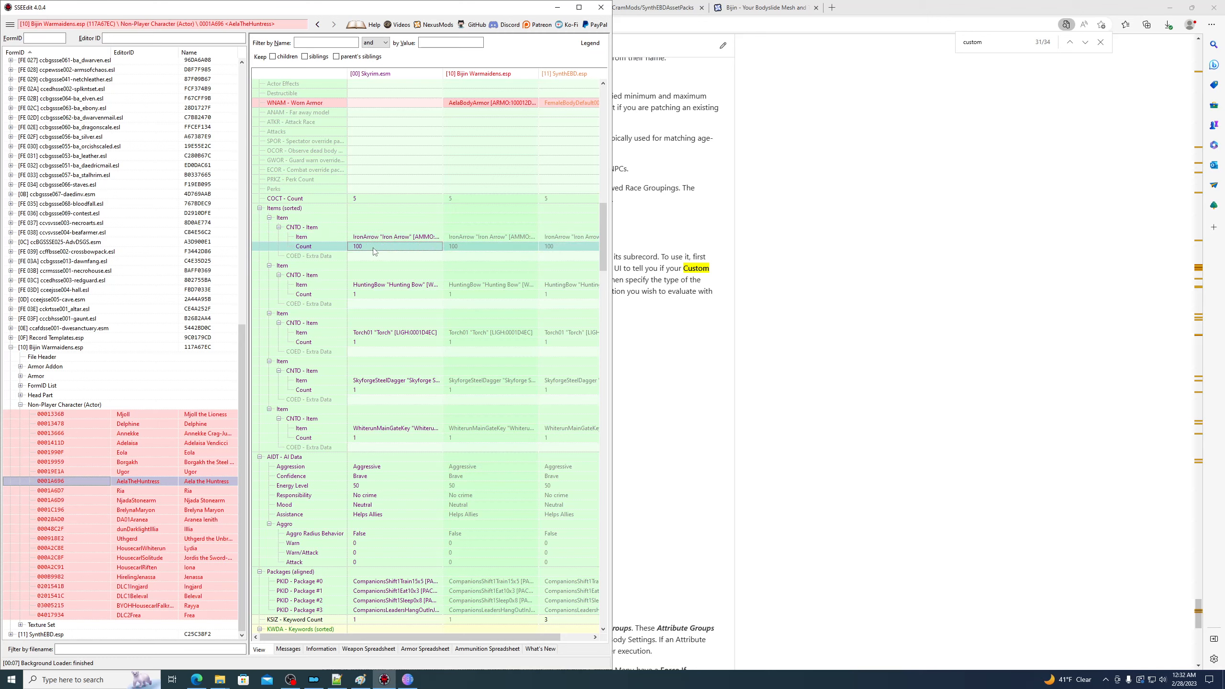
left_click(410, 684)
left_click(385, 682)
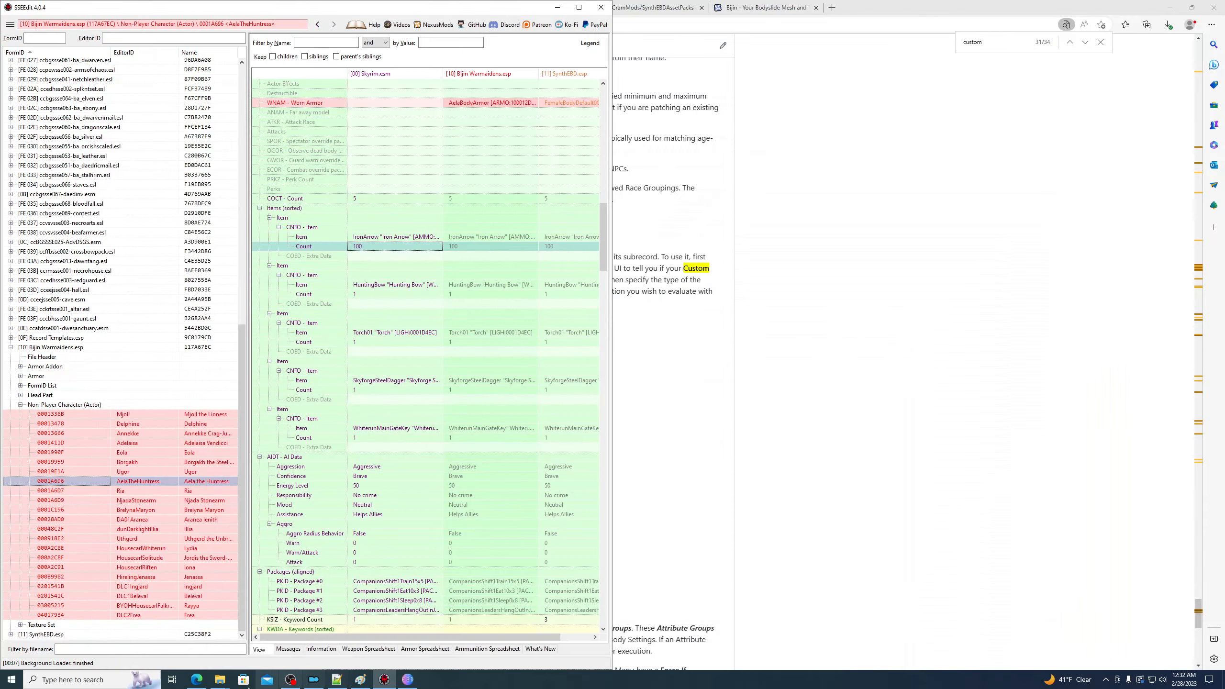
Return to the video and play it to examine the IronArrow count condition with the equals operator.
left_click(198, 680)
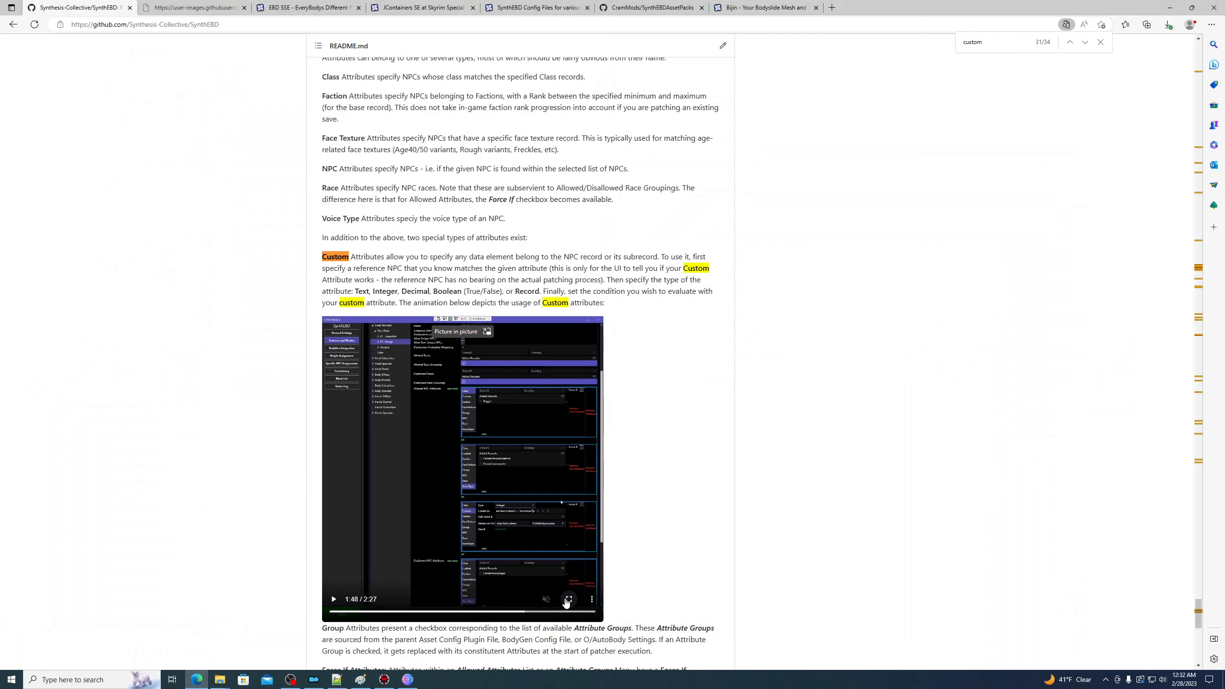
left_click(568, 601)
left_click(22, 662)
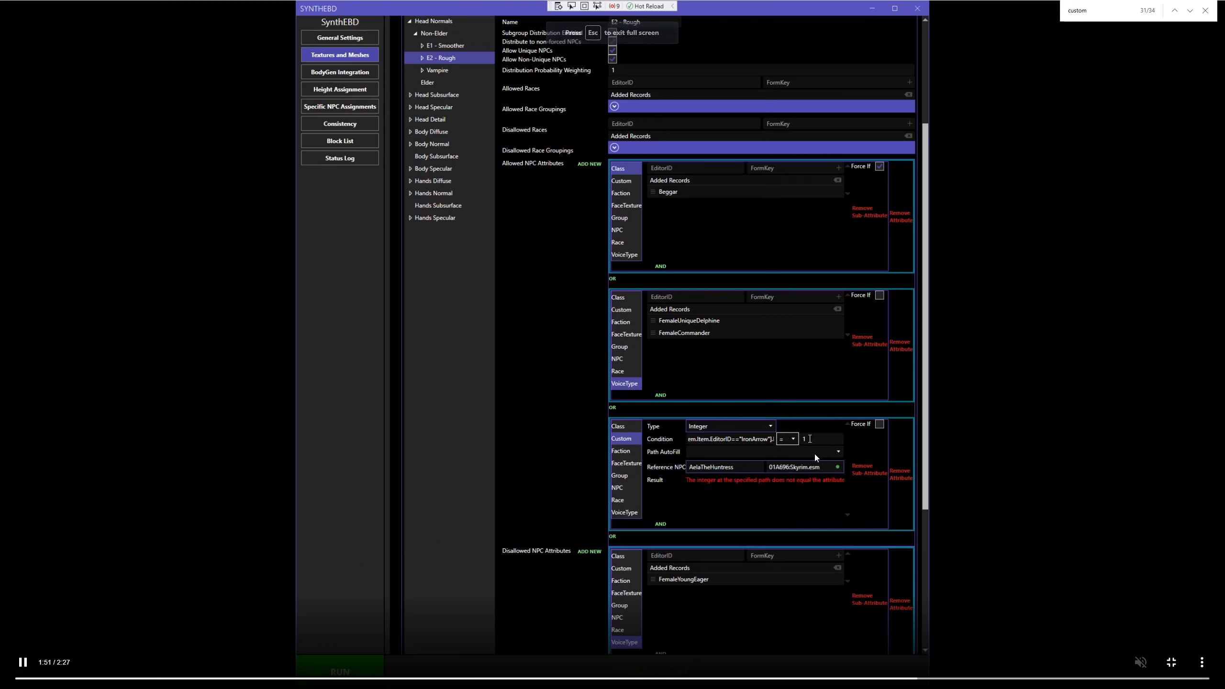
left_click(270, 520)
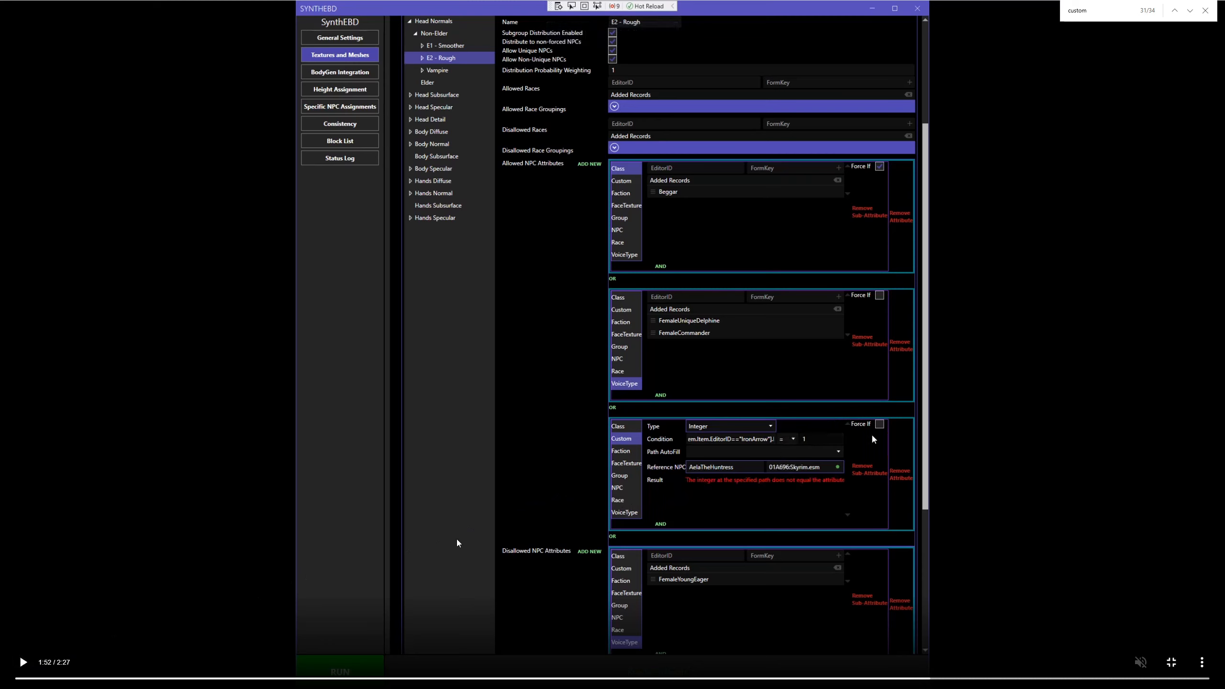
Play the video's Record section to examine a Faction record condition using CompanionsCircle, and exit the full-screen view.
left_click(272, 404)
left_click(284, 541)
left_click(941, 678)
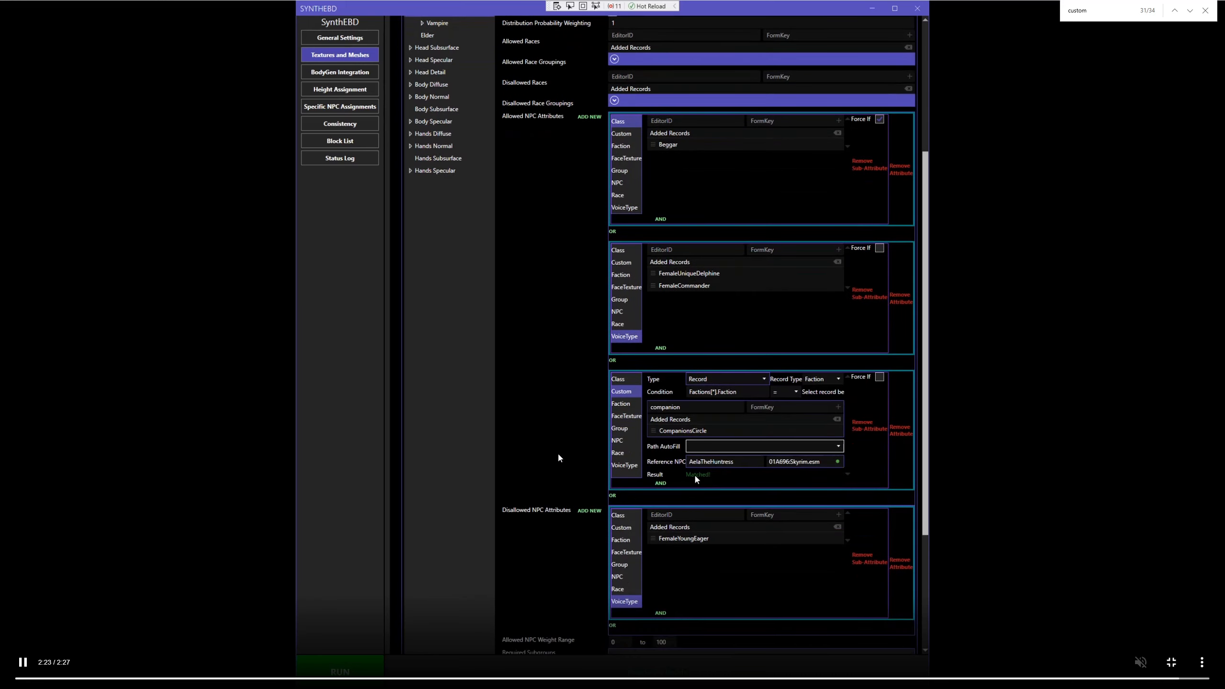
left_click(530, 458)
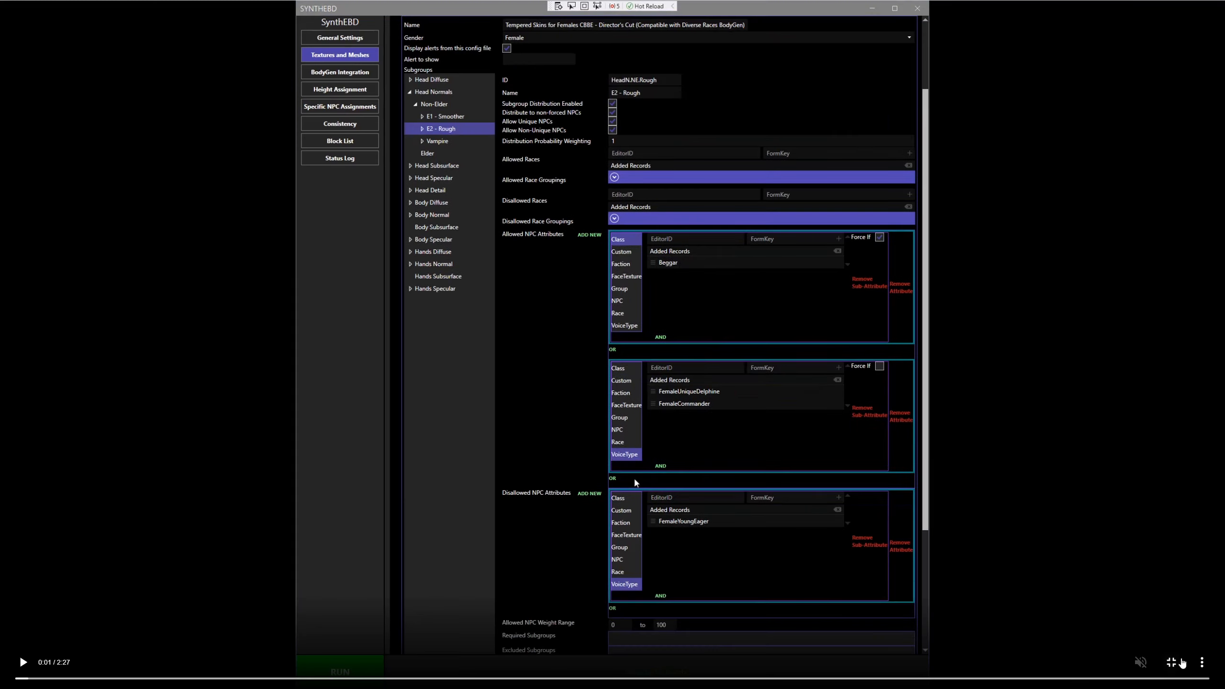
left_click(1173, 663)
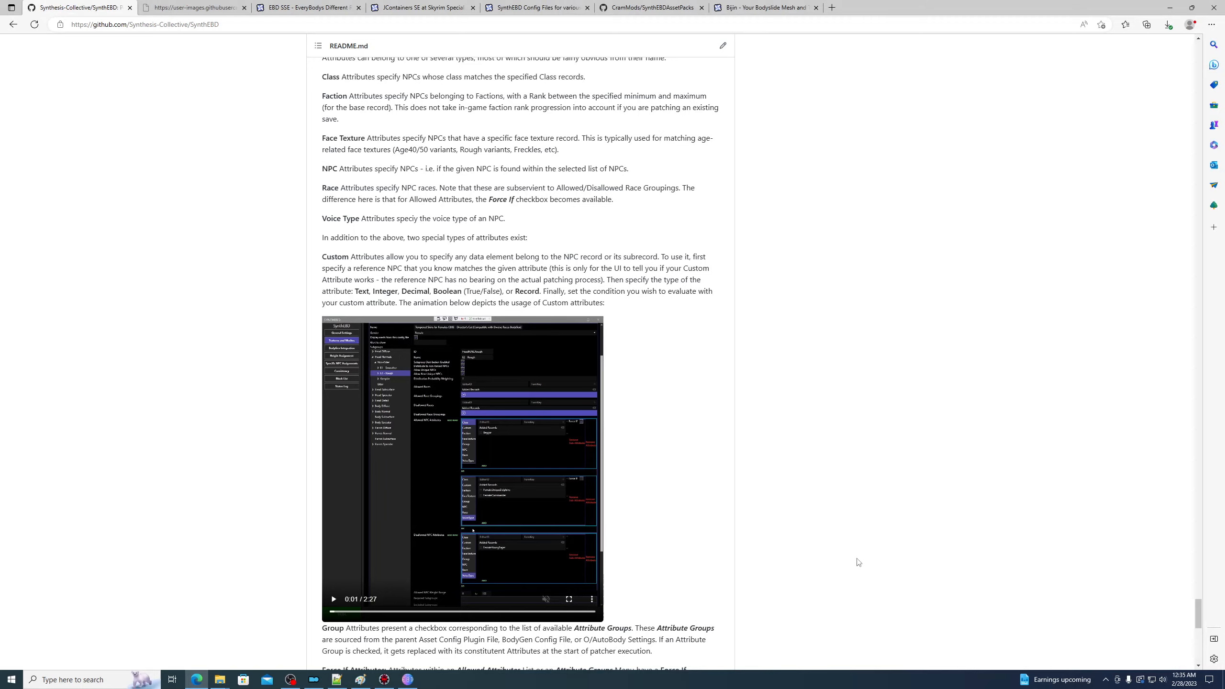
Switch to SynthEBD, set the B2 - Clean light haired allowed attribute's type to Group, and review the available groups.
left_click(408, 680)
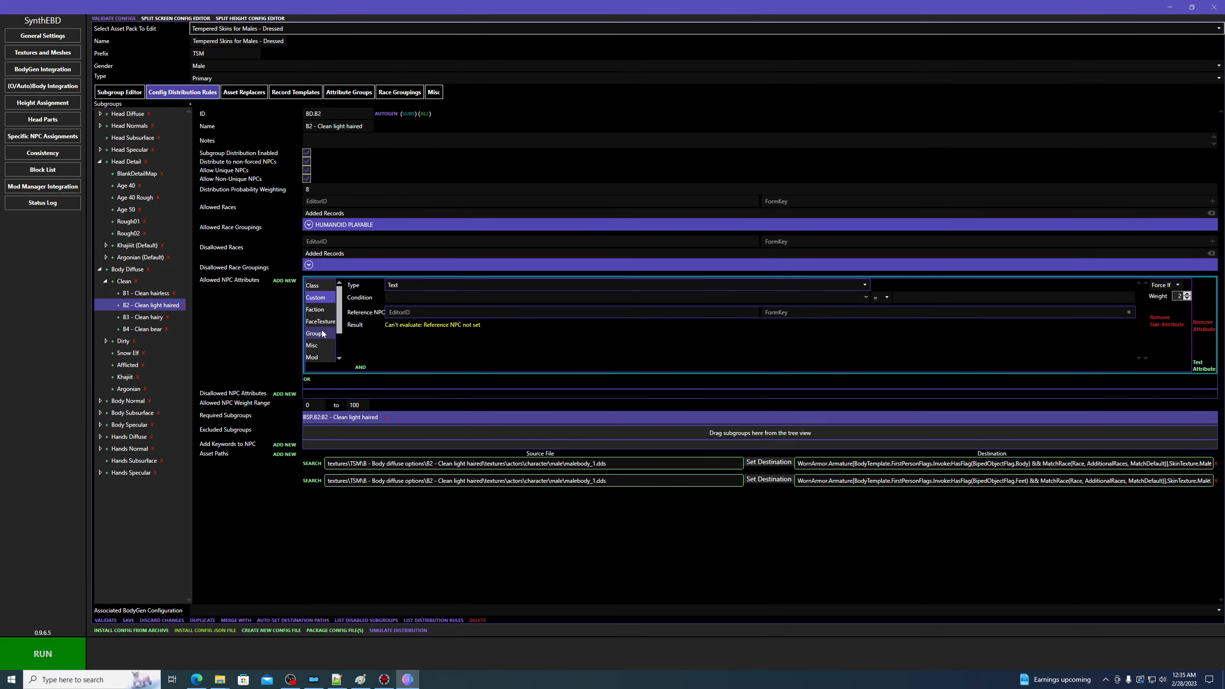
left_click(318, 334)
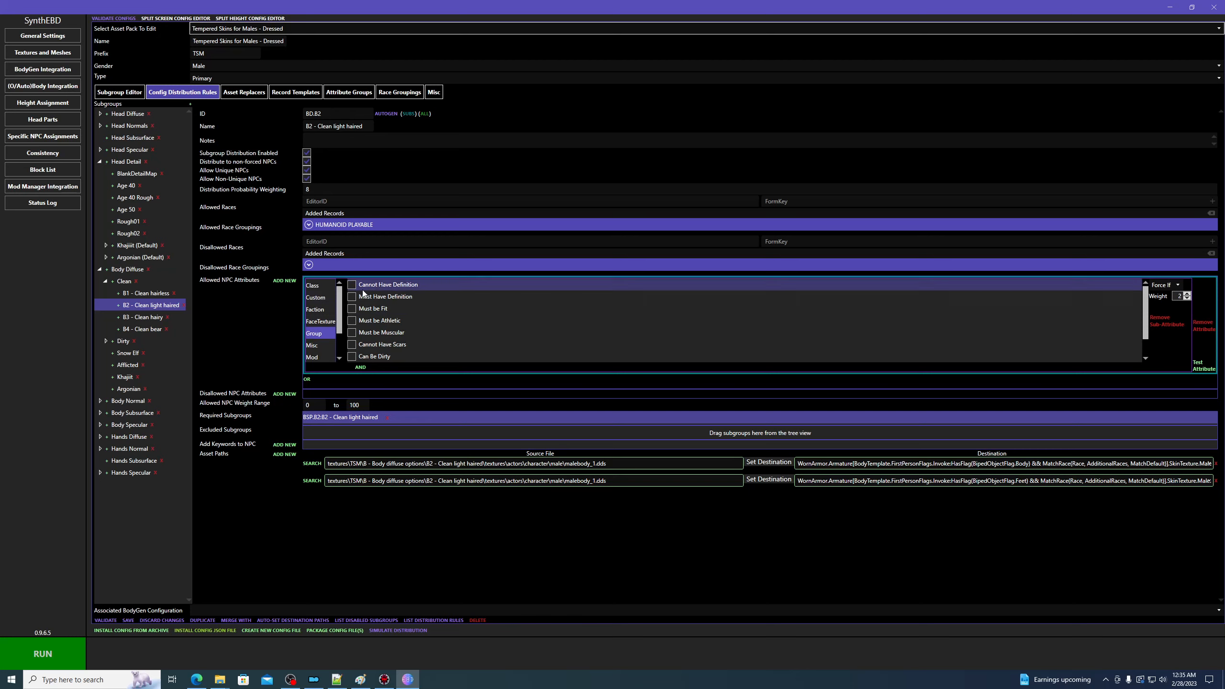
scroll(355, 287, "down", 2)
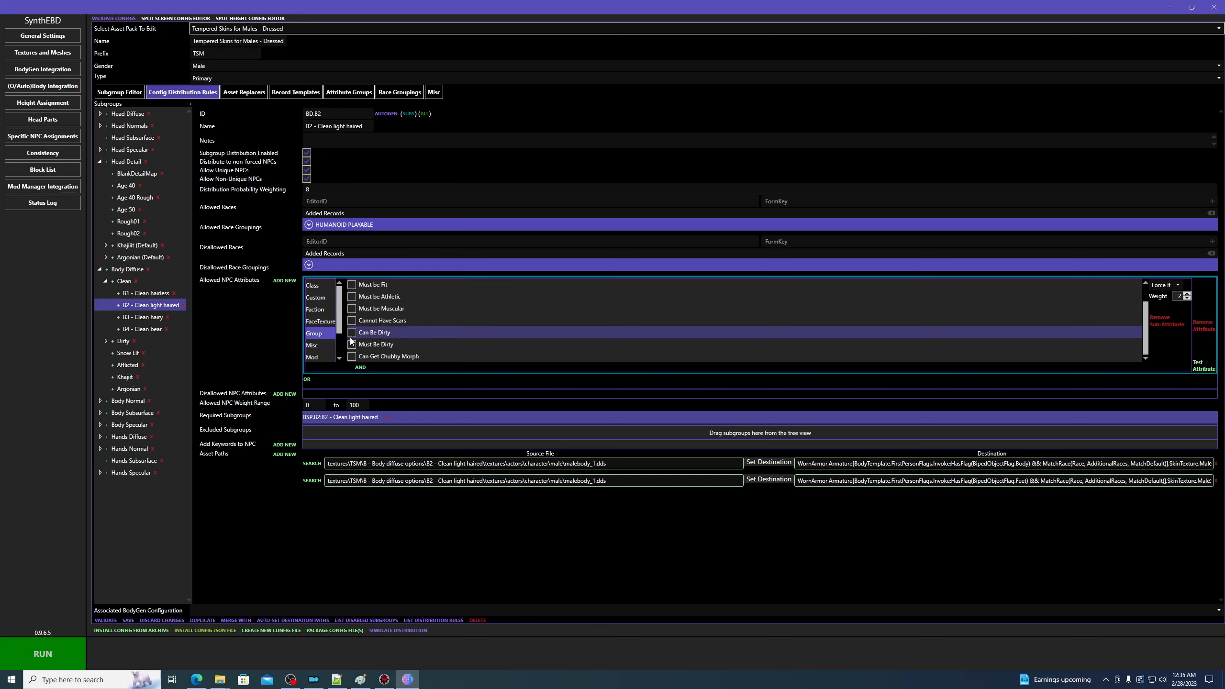
scroll(348, 356, "up", 2)
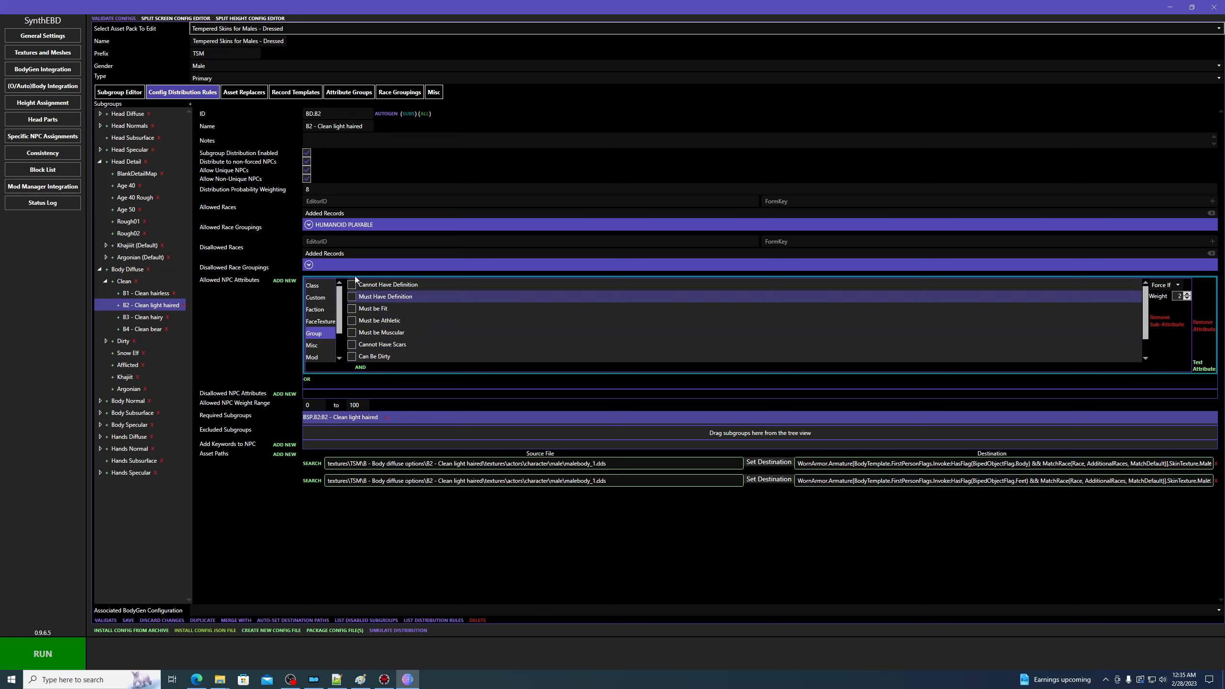
Open the config's attribute group definitions and examine the groups from Cannot Have Definition through Must be Muscular.
left_click(358, 92)
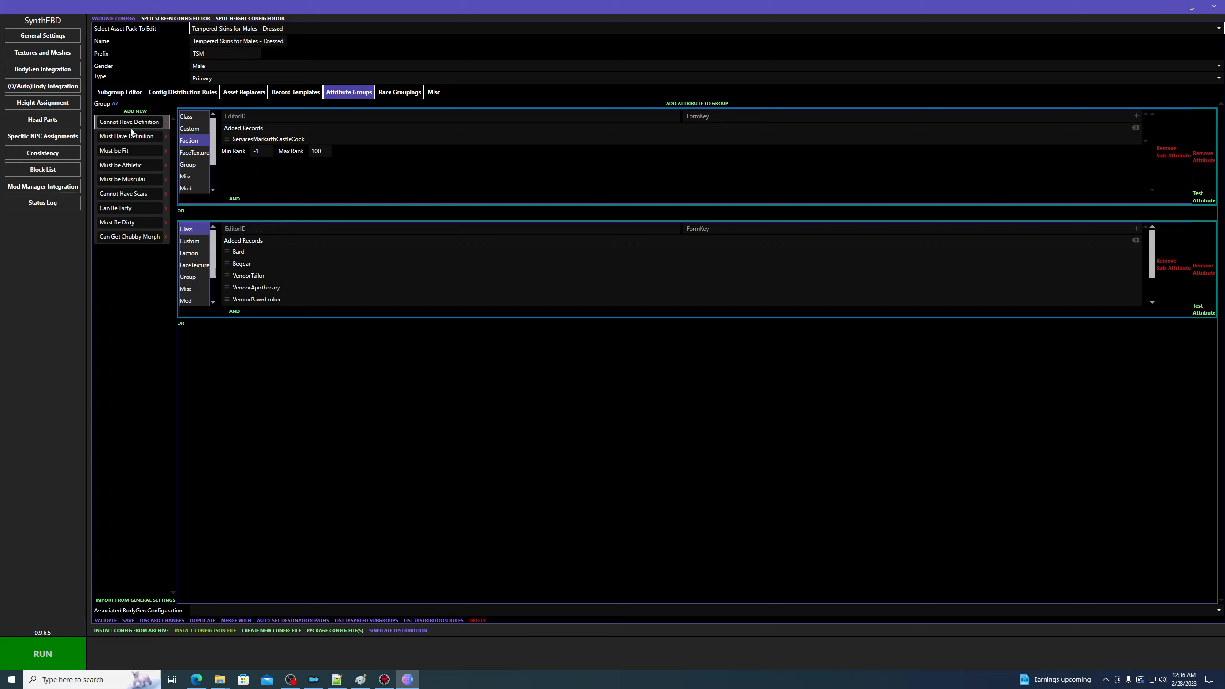
left_click(127, 135)
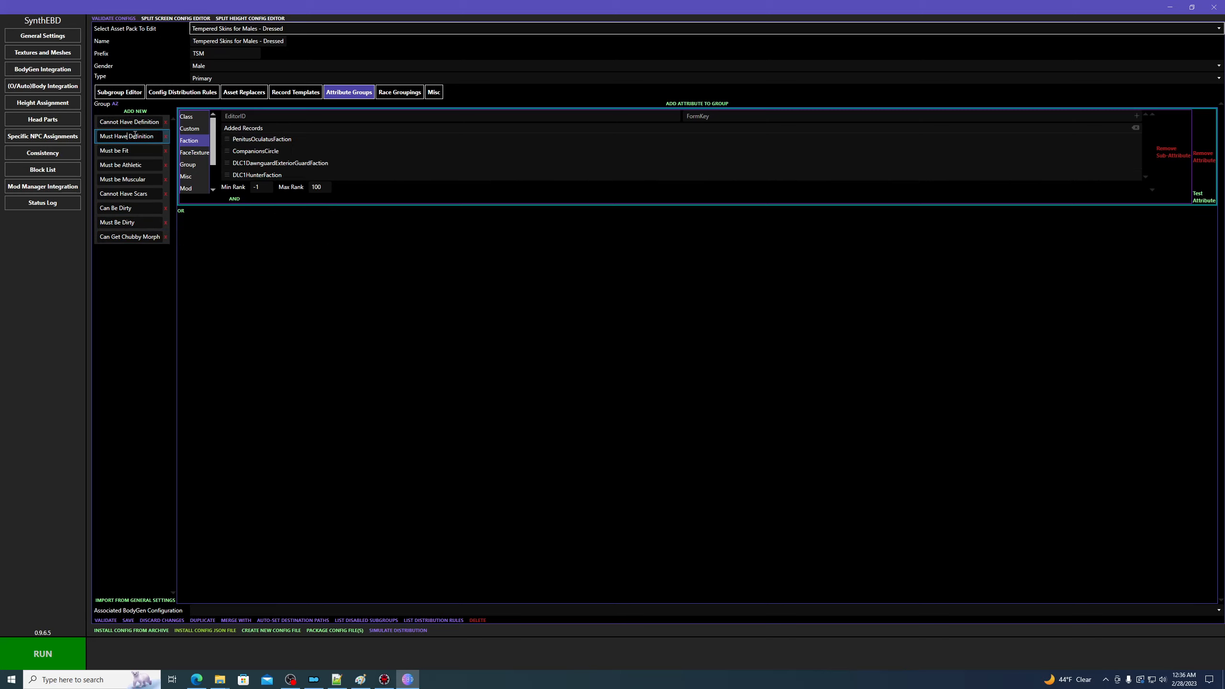
left_click(127, 153)
left_click(149, 165)
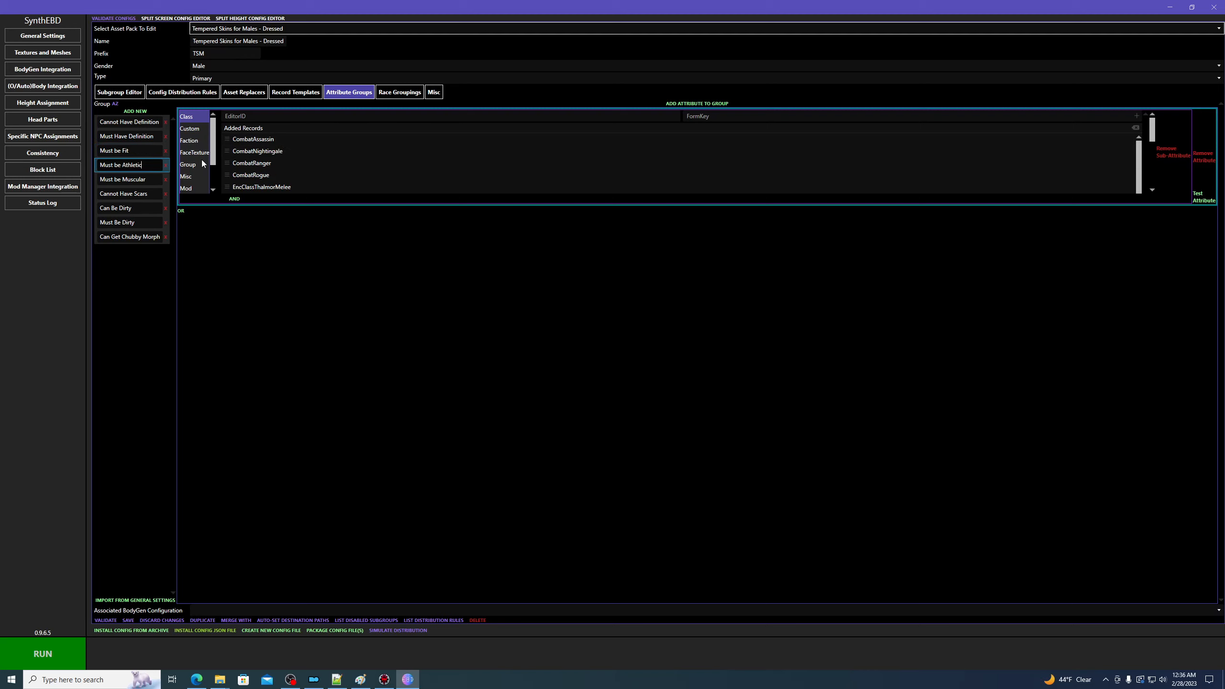
left_click(122, 180)
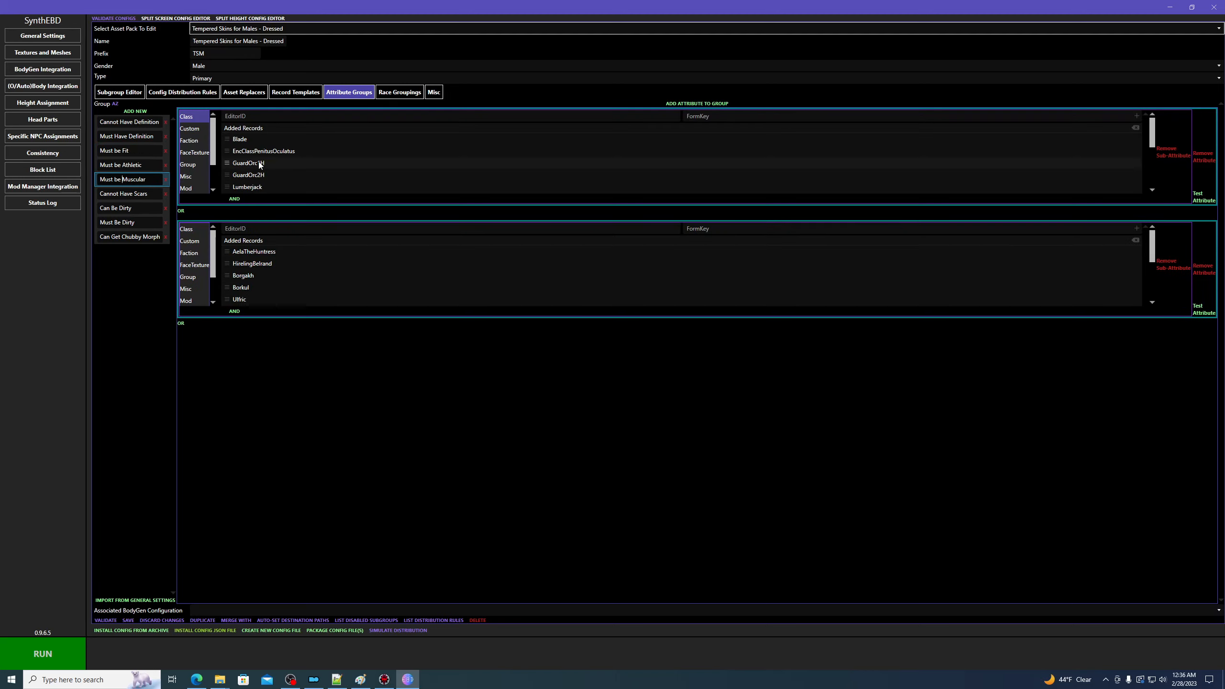
left_click(135, 150)
left_click(122, 165)
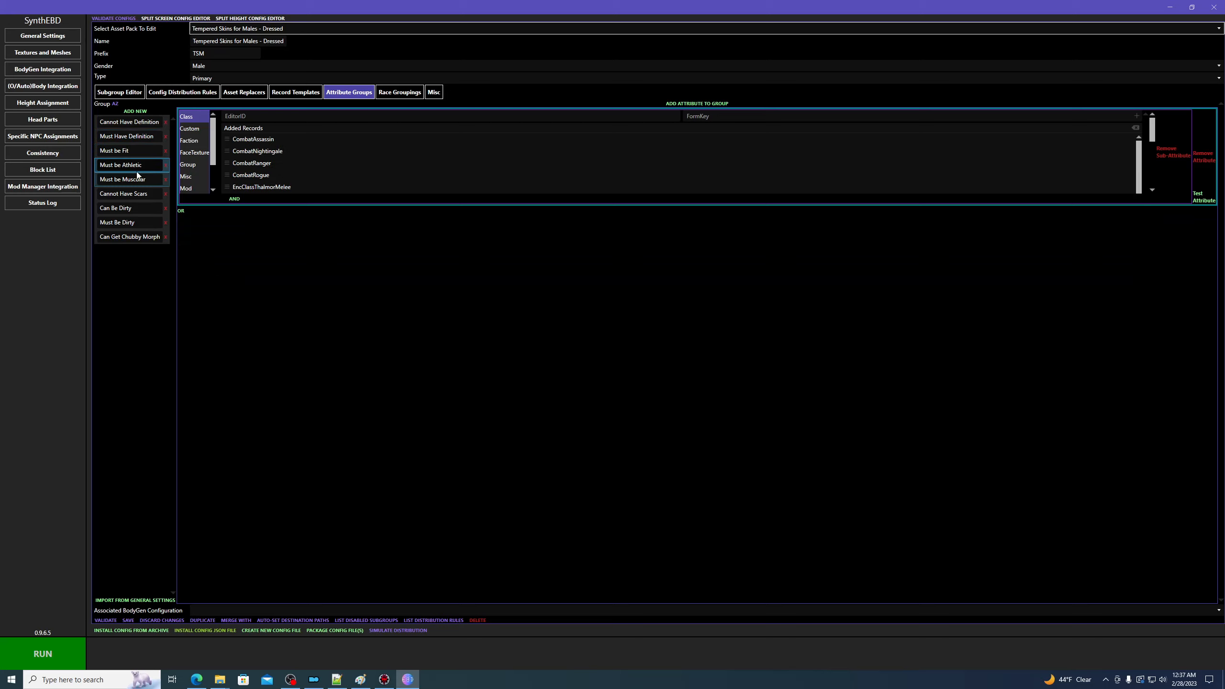
Examine the rest of the Must be Athletic classes and the Must be Muscular, Cannot Have Scars and Can Be Dirty group definitions.
scroll(288, 162, "down", 5)
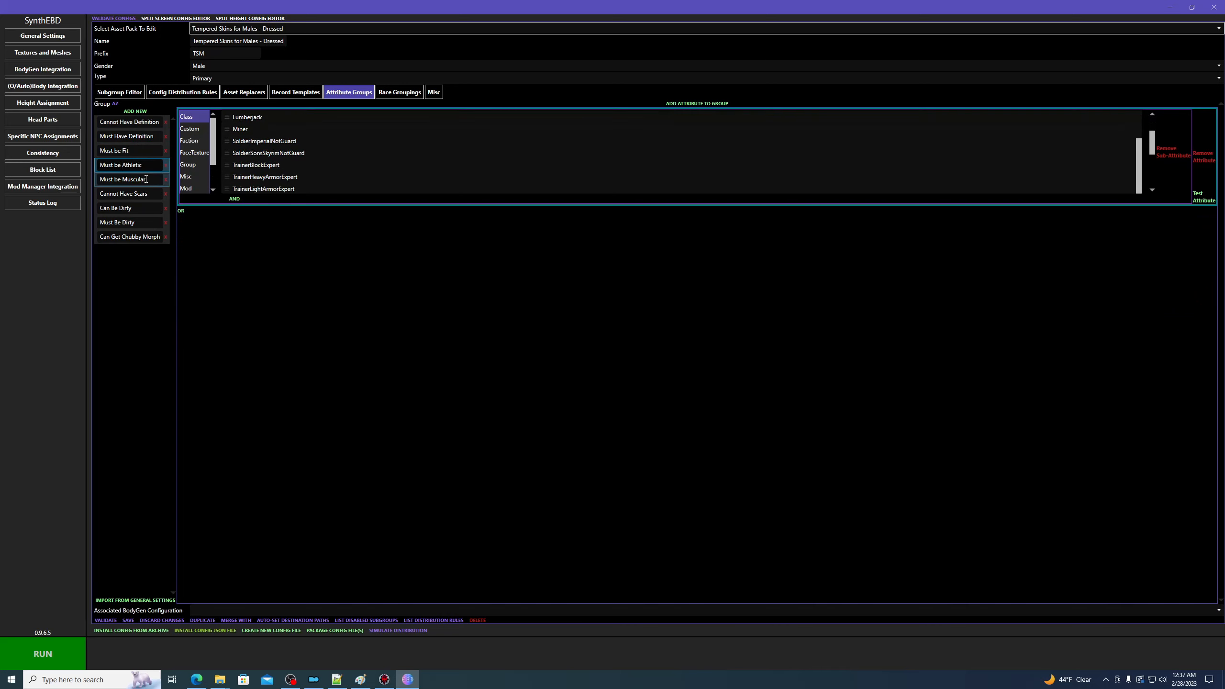
left_click(145, 179)
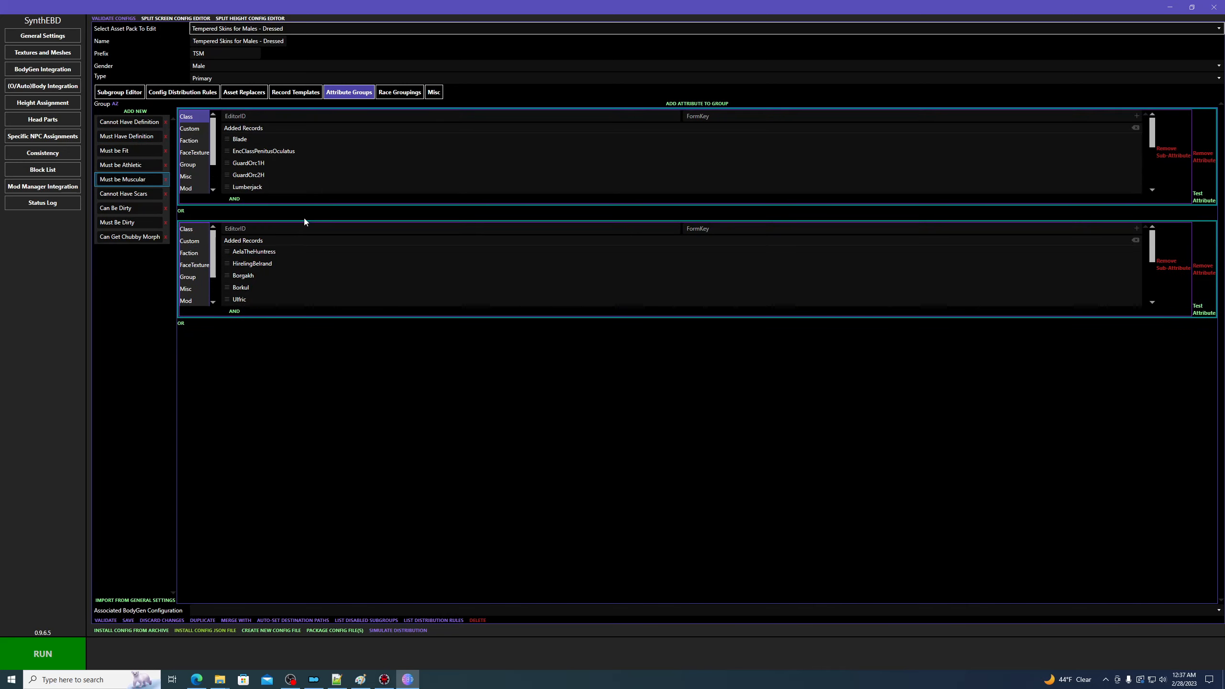
left_click(127, 193)
left_click(123, 208)
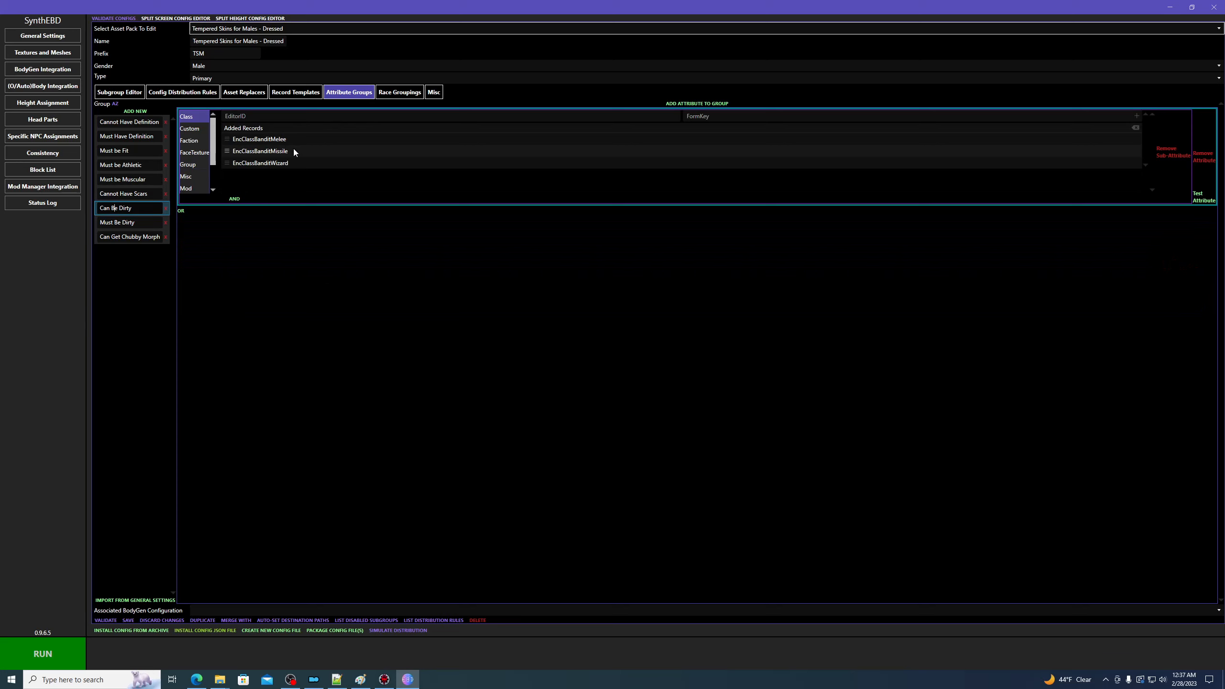
Open the Dirty subgroup under Body Diffuse in the subgroup editor and examine its group-based allowed NPC attributes.
left_click(119, 92)
left_click(99, 173)
left_click(136, 220)
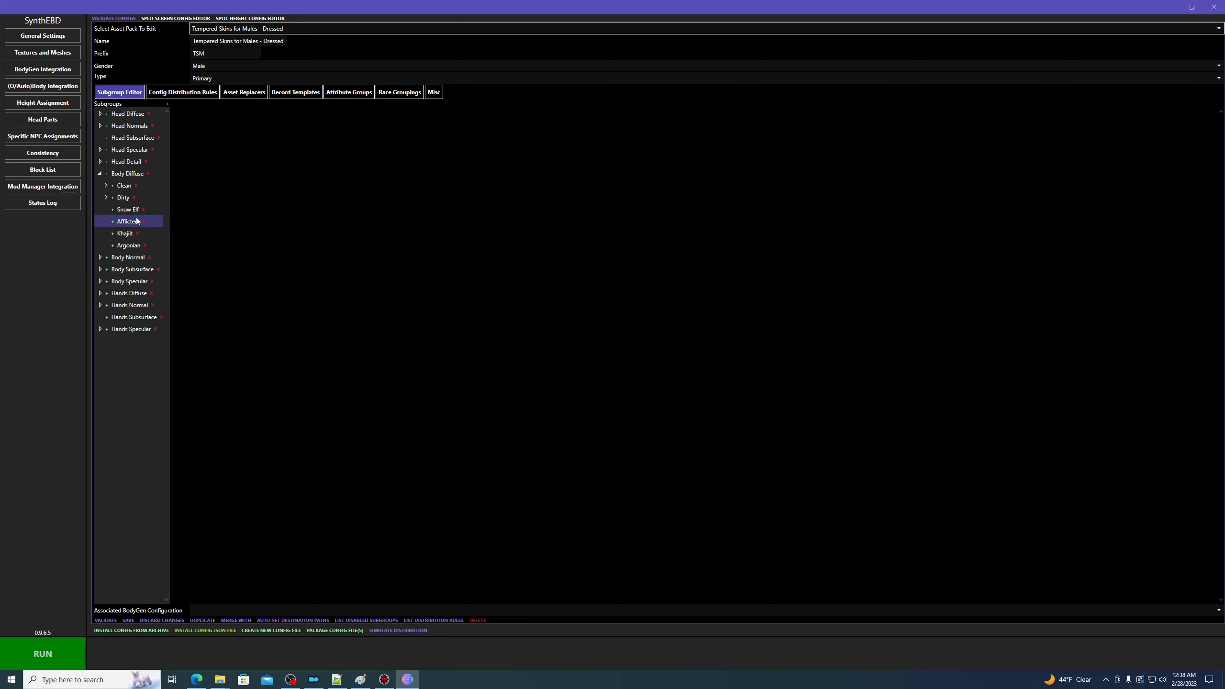
left_click(103, 200)
left_click(105, 197)
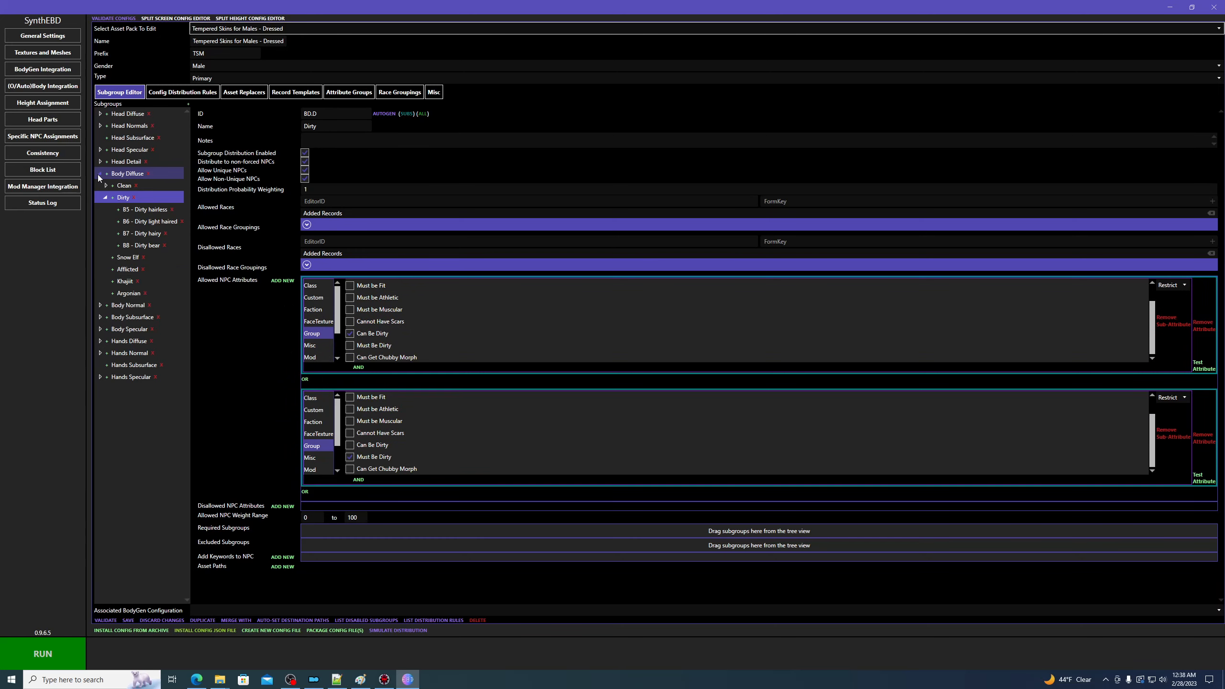
Open the C1 - Ripped subgroup under Body Normal, Not Elder, and examine its allowed attribute groups and Force If mode.
left_click(99, 174)
left_click(99, 186)
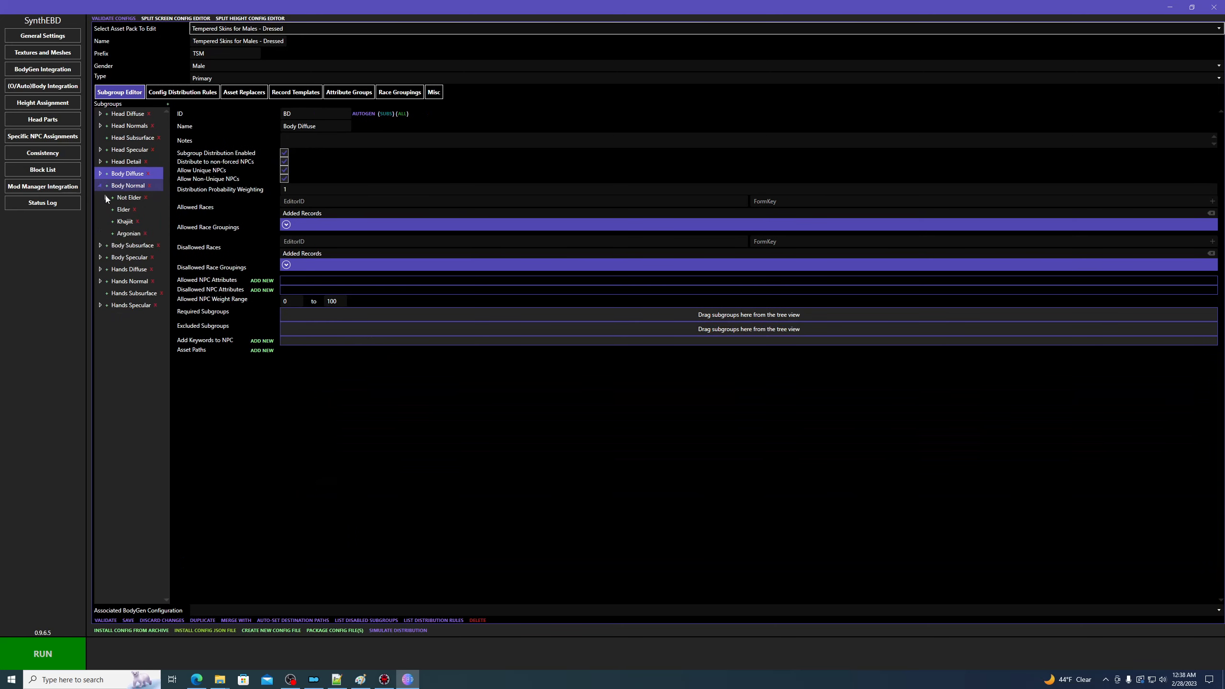
left_click(137, 209)
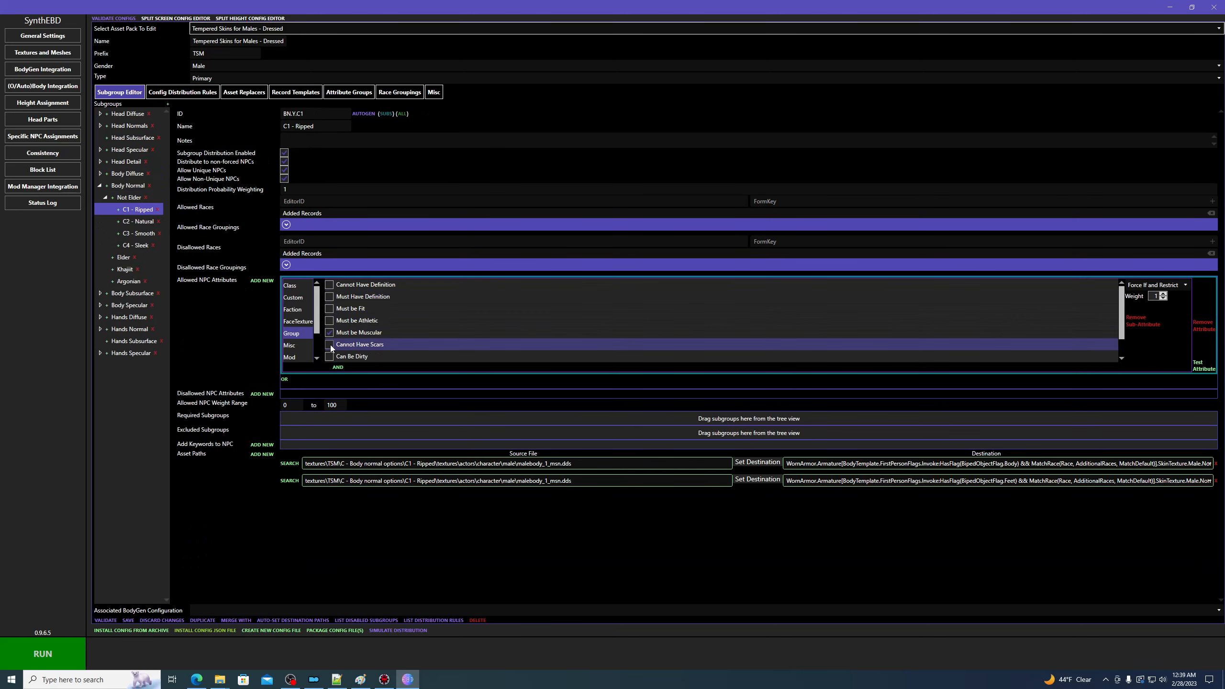
scroll(381, 340, "down", 1)
scroll(381, 339, "up", 1)
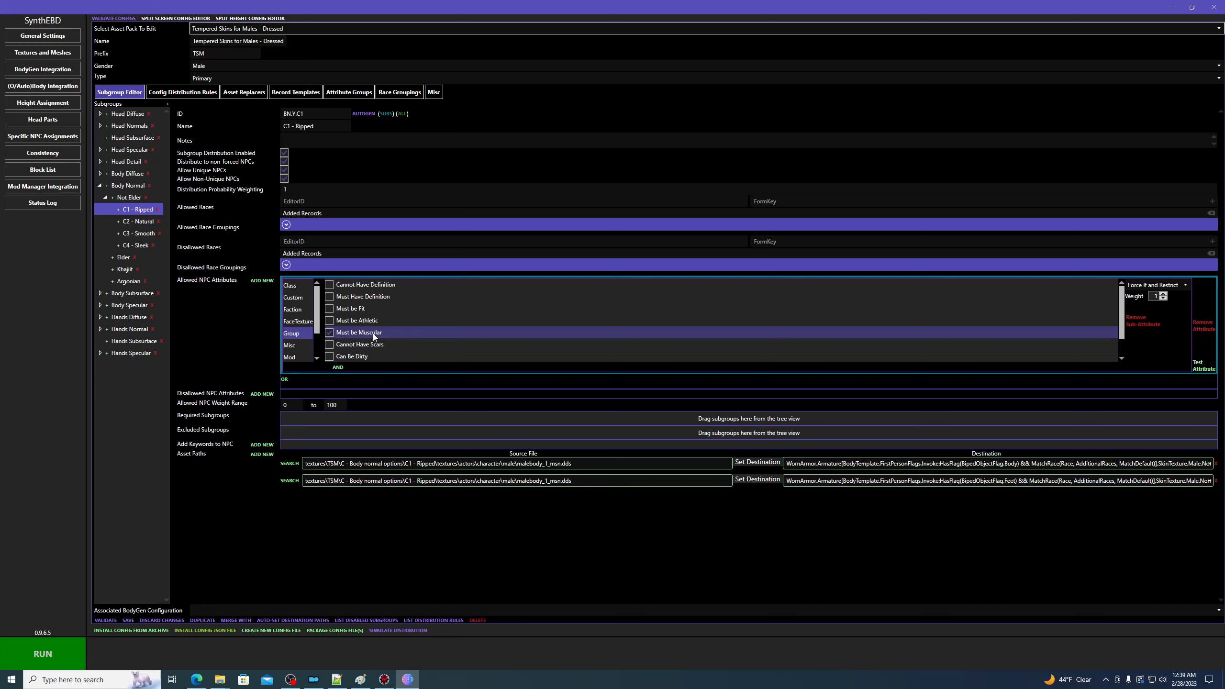
Review the attribute groups in the general settings, and return to the attribute groups of the Tempered Skins for Males - Dressed config.
left_click(46, 38)
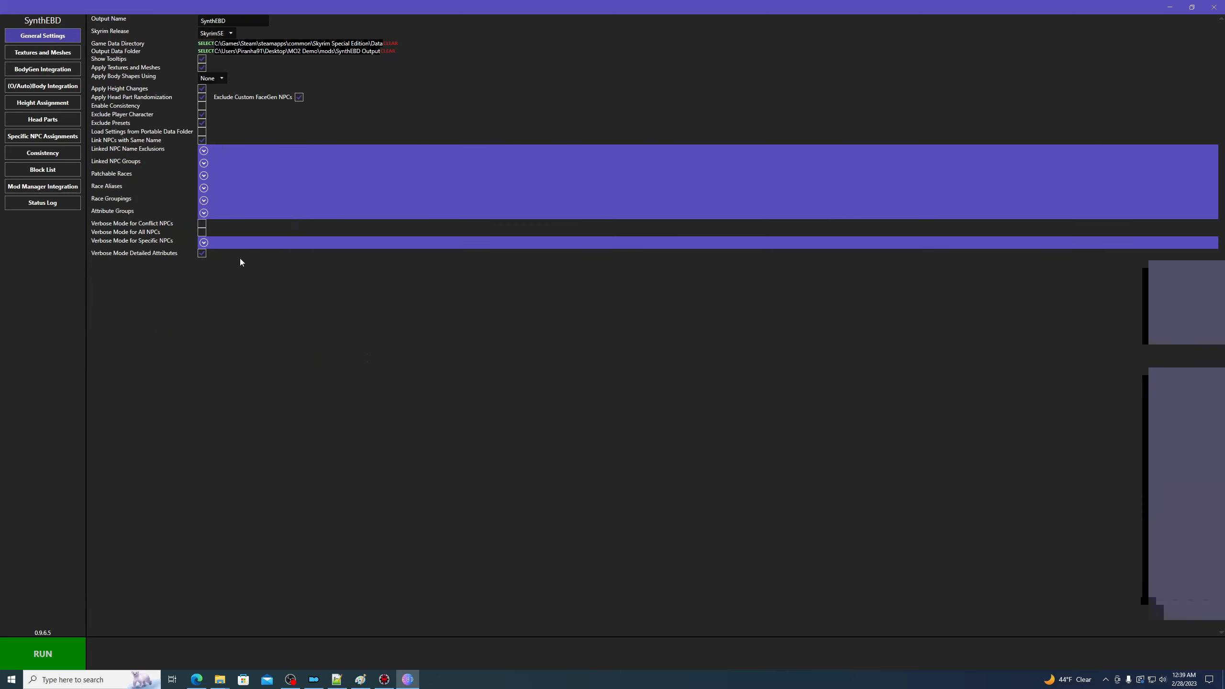
left_click(205, 215)
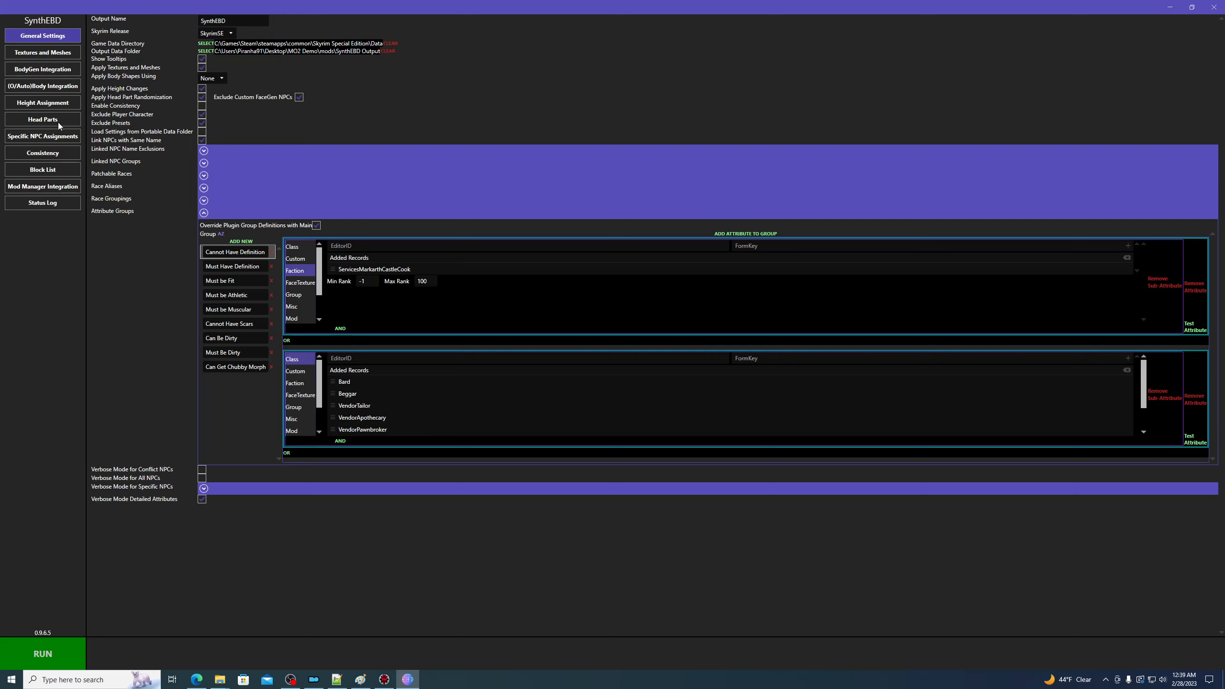
left_click(33, 53)
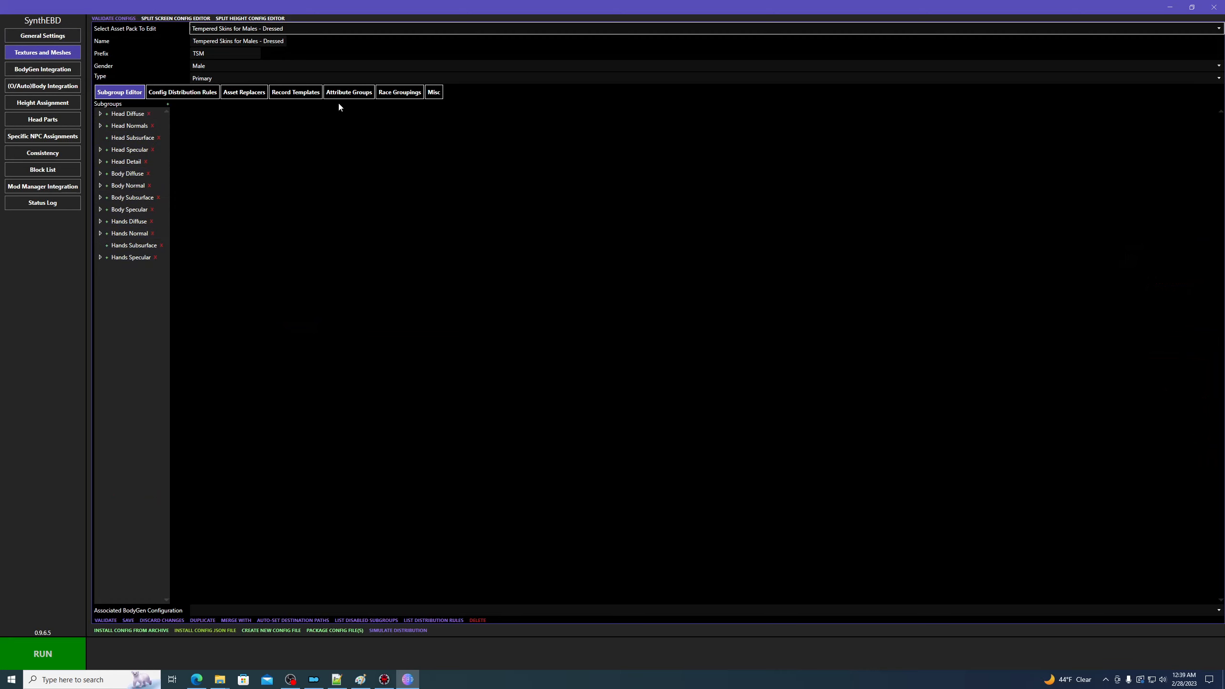
left_click(355, 94)
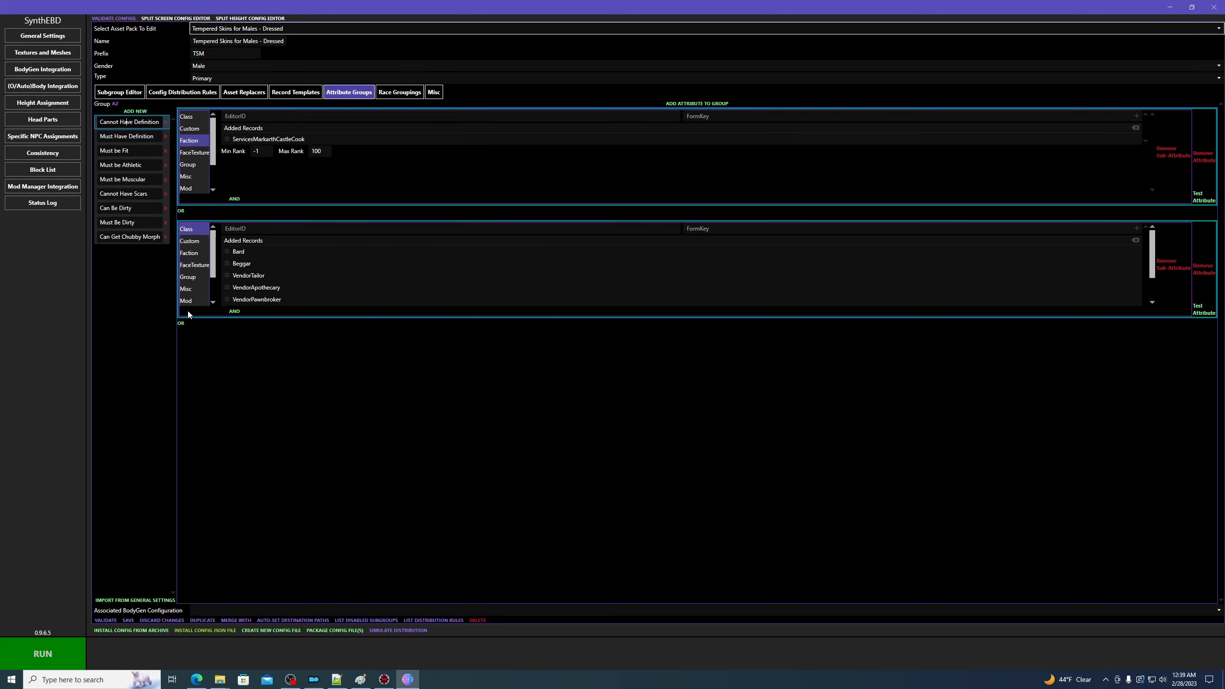
Add an OR attribute of type NPC to the config's Cannot Have Definition group and assign AelaTheHuntress to it.
left_click(181, 323)
scroll(194, 404, "down", 1)
left_click(188, 389)
left_click(266, 339)
type("aela")
left_click(236, 367)
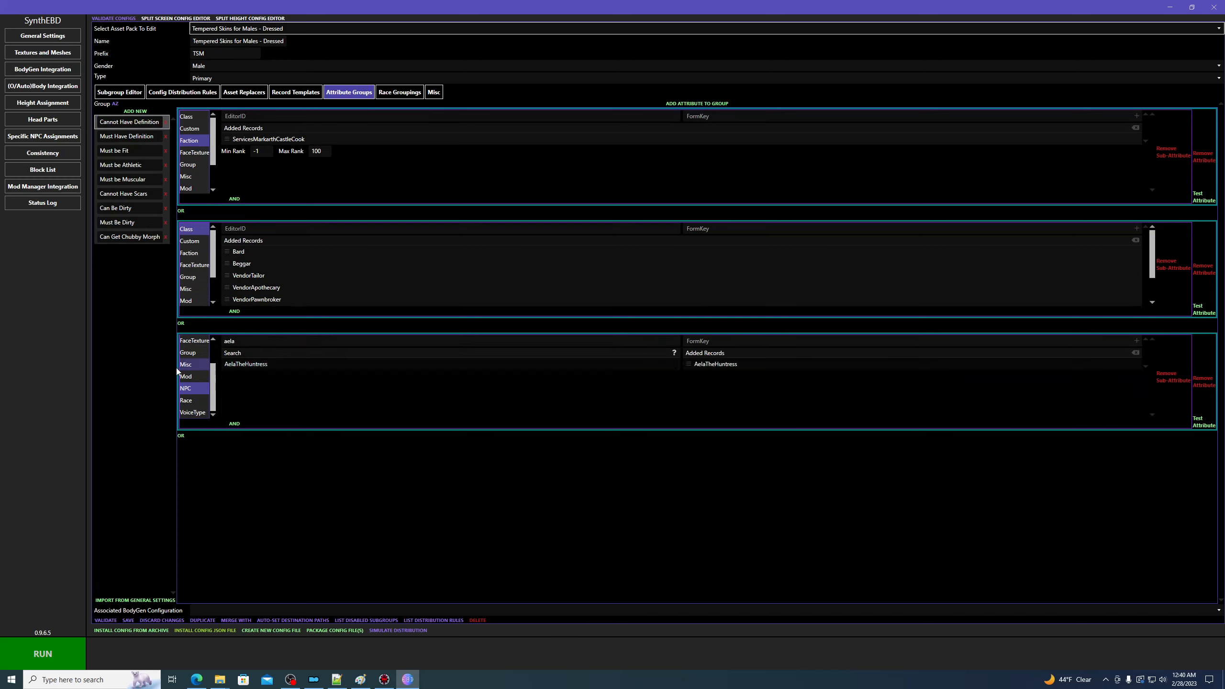